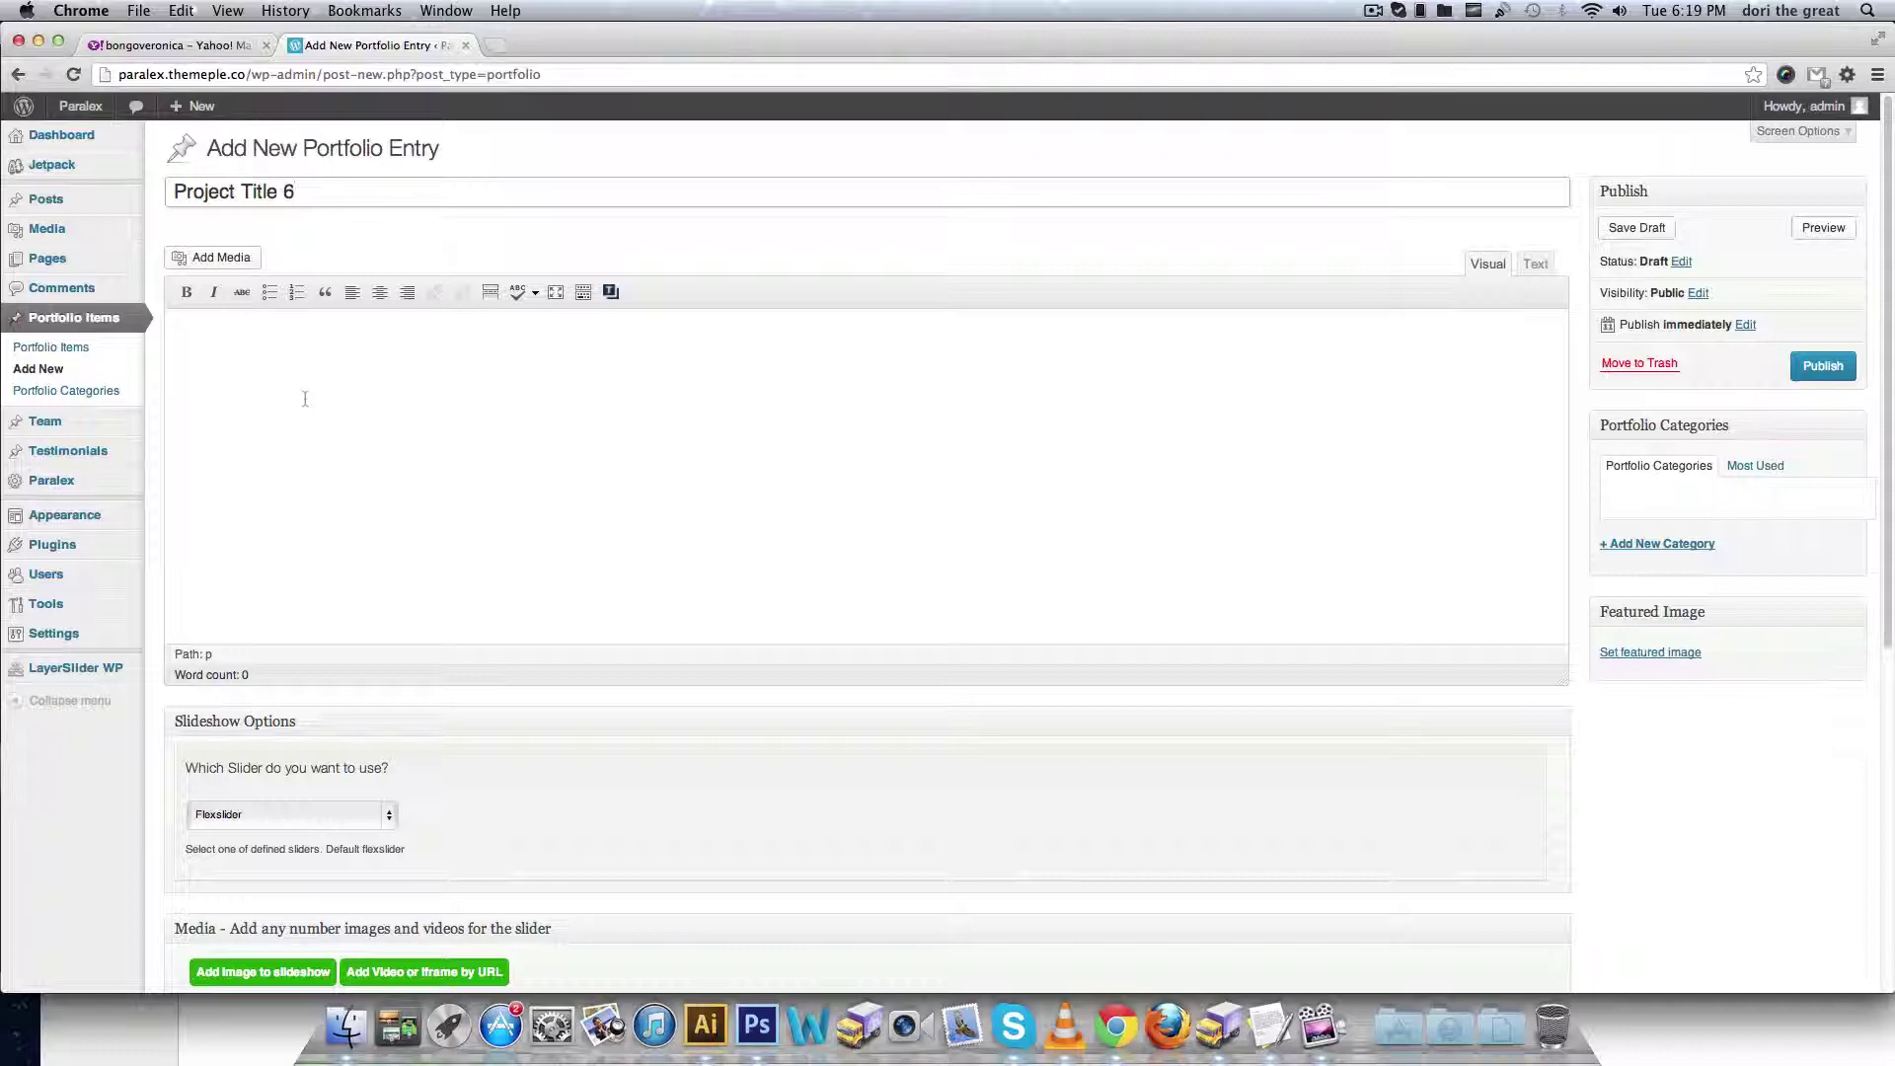
- Paste the prepared placeholder text with the three-tab shortcode into the body of the Project Title 6 portfolio entry
left_click(307, 405)
key("super+v")
scroll(296, 493, "down", 3)
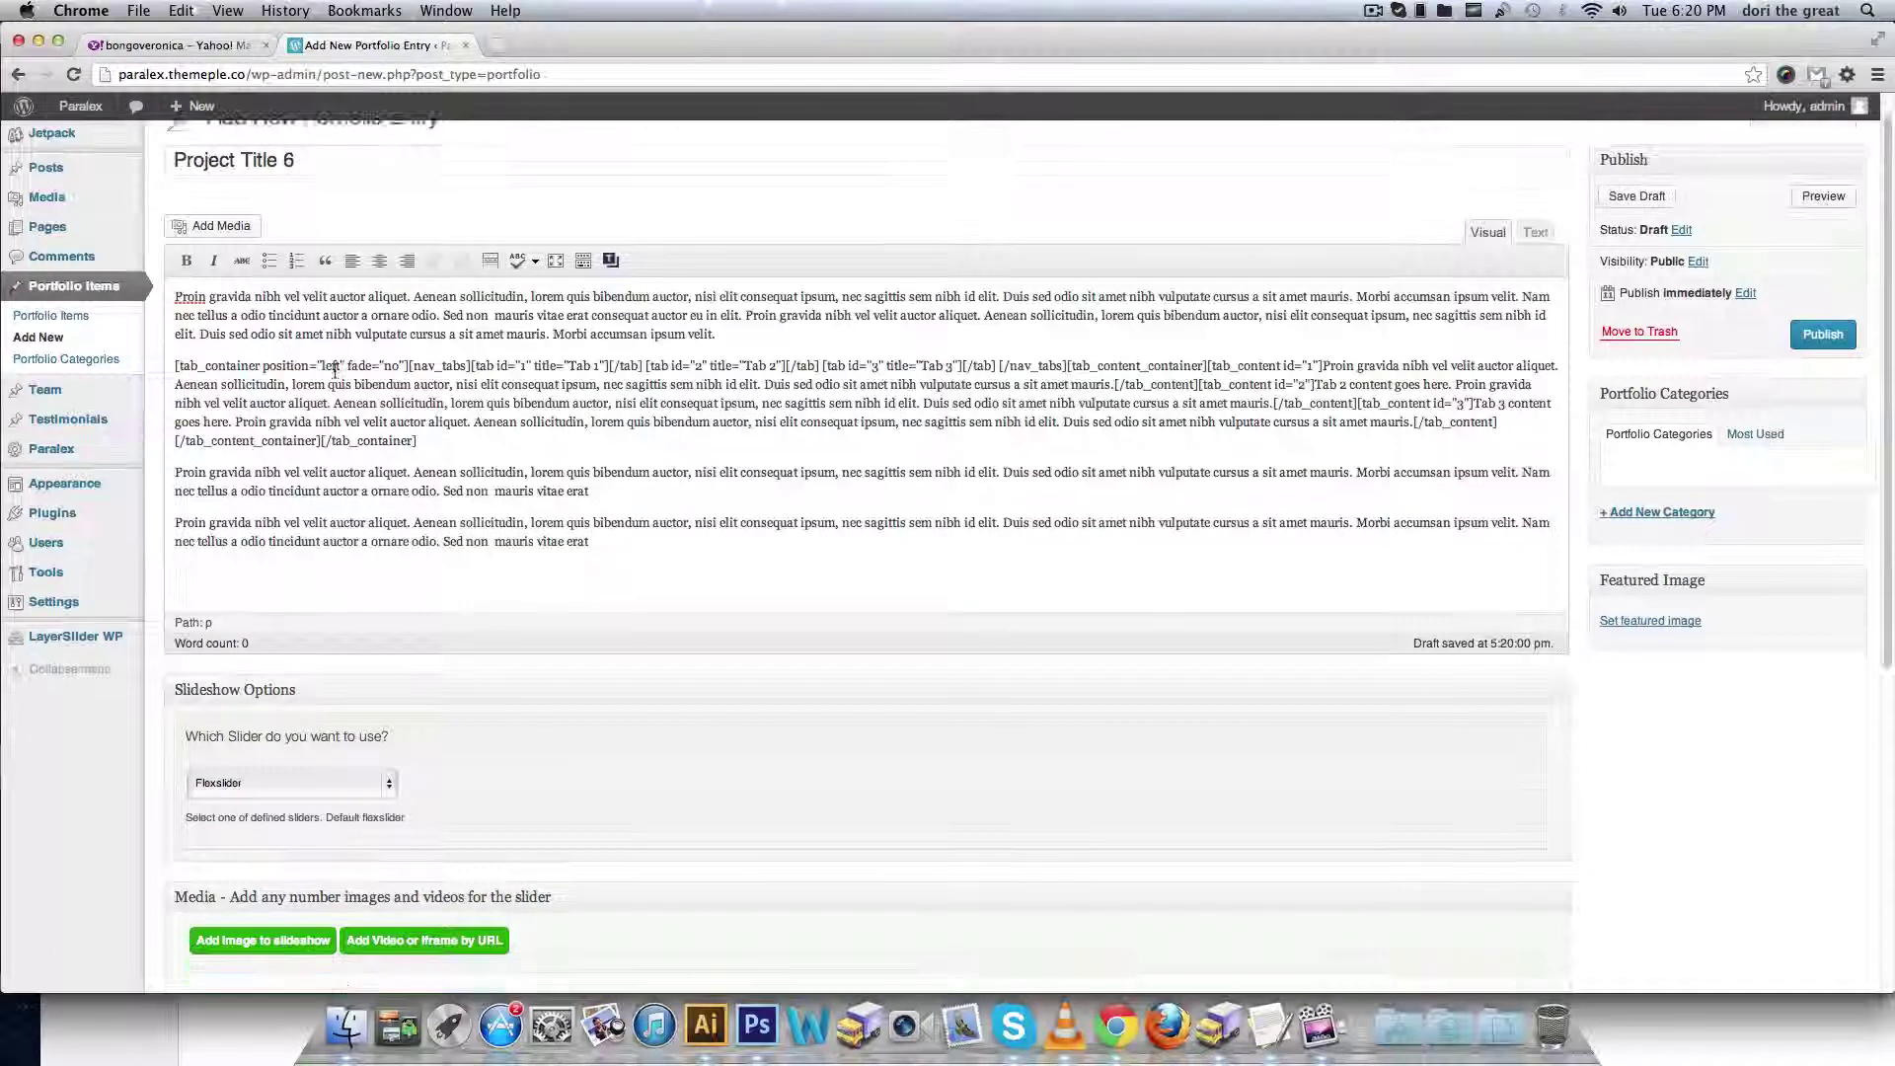
- Add images 71 and 111 from the media library to the entry's slideshow
scroll(282, 631, "down", 3)
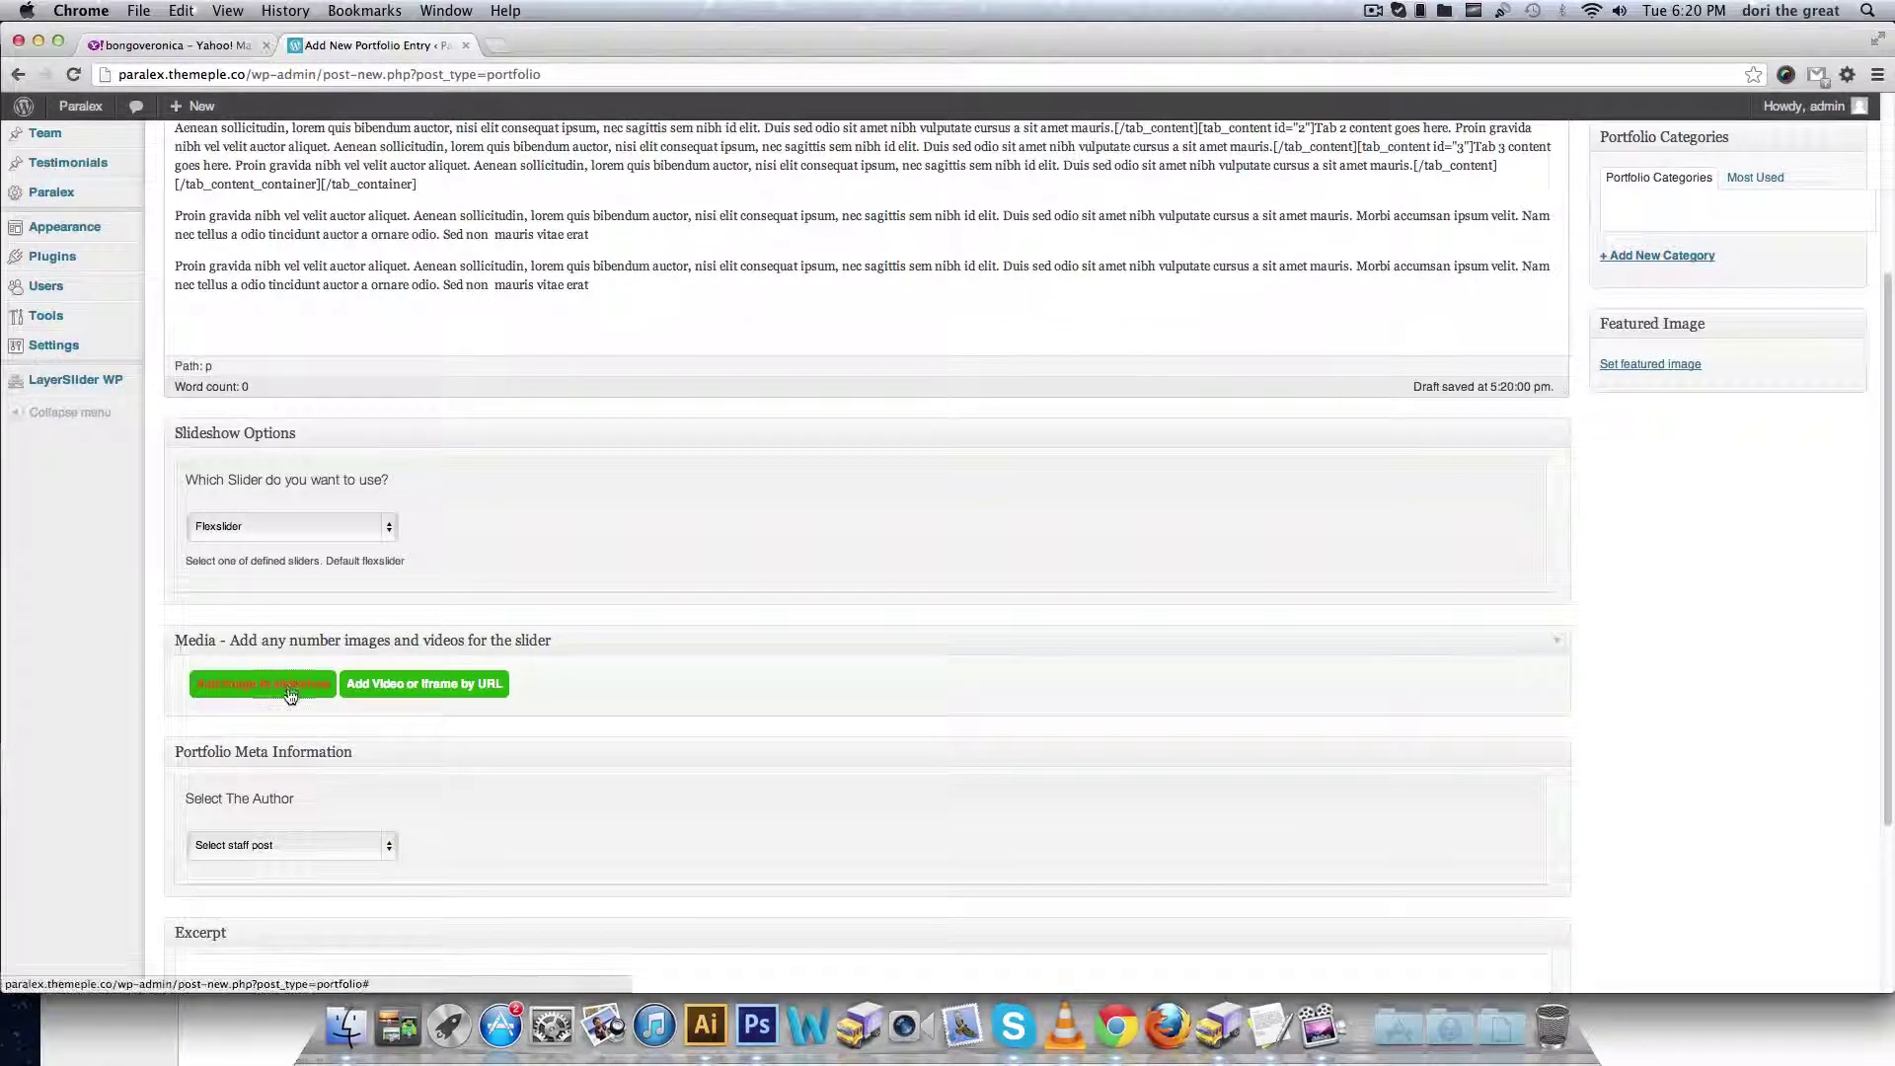
left_click(286, 681)
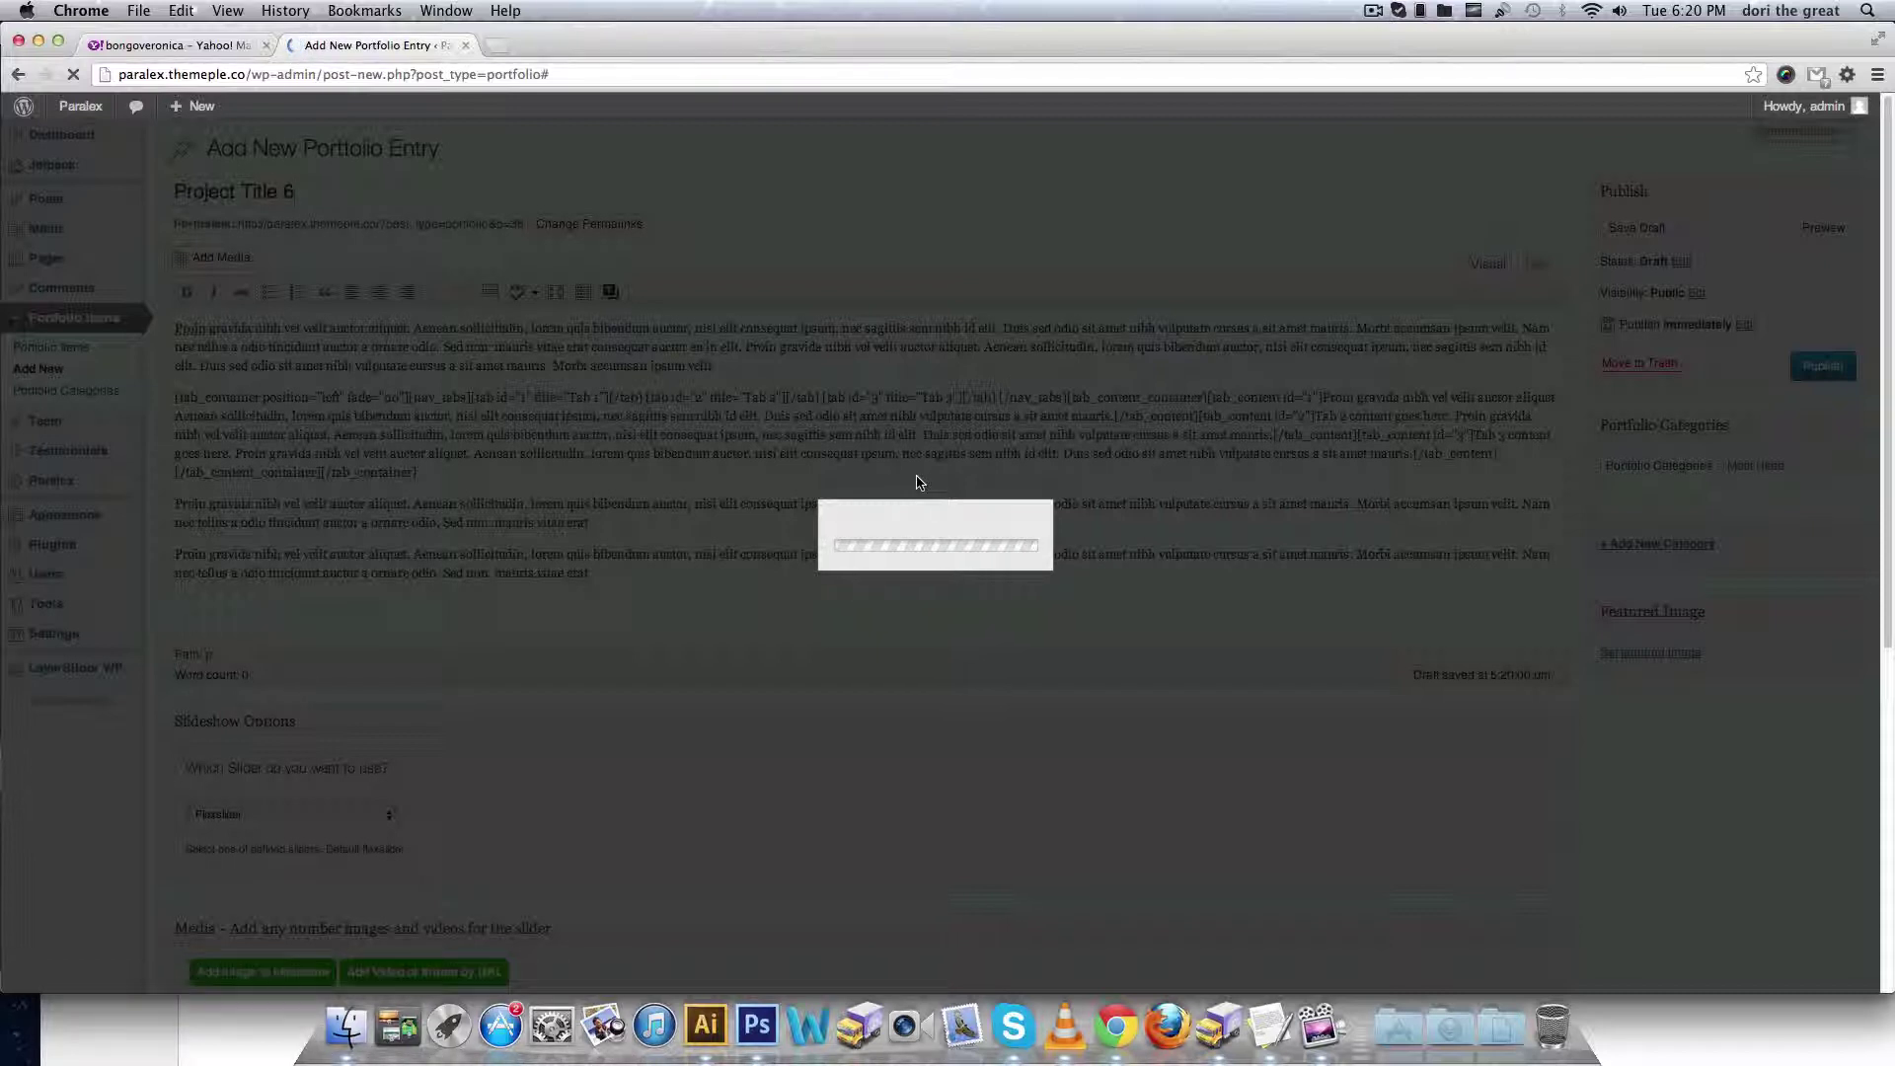
left_click(824, 197)
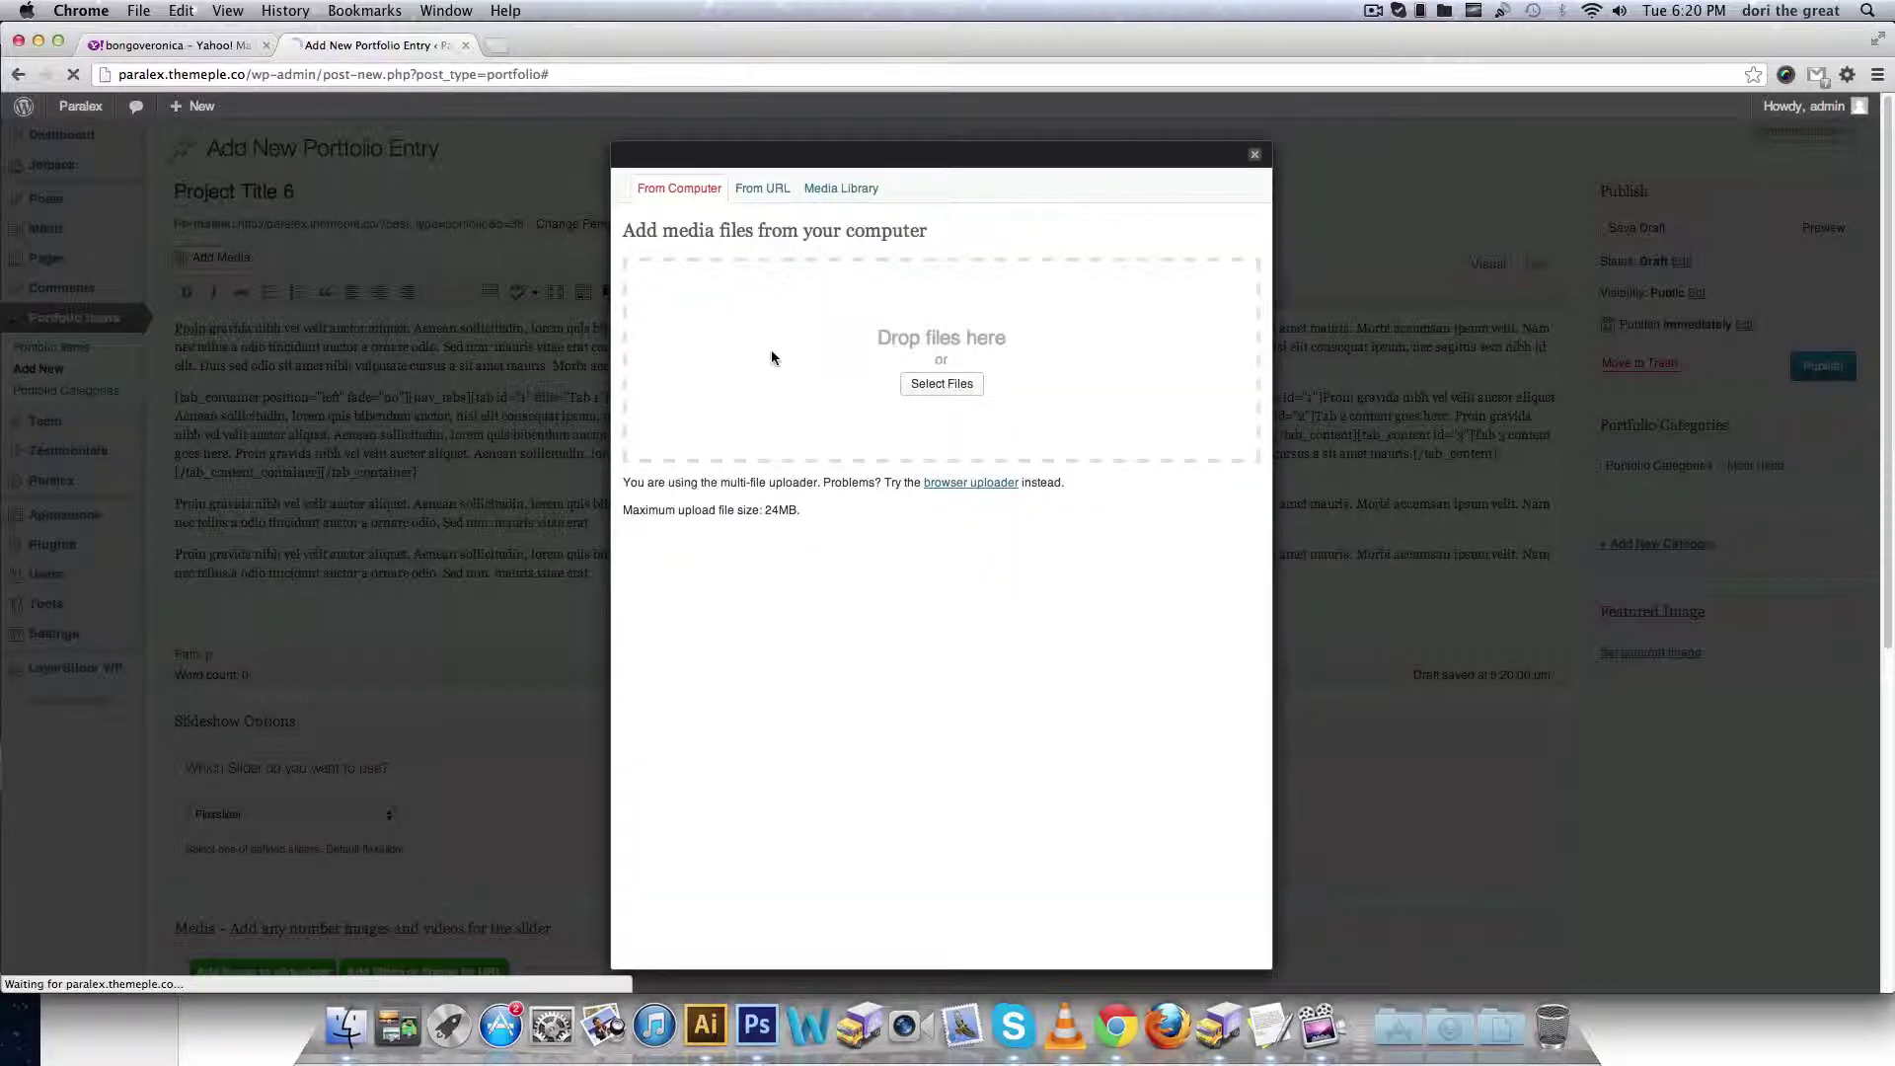
left_click(844, 189)
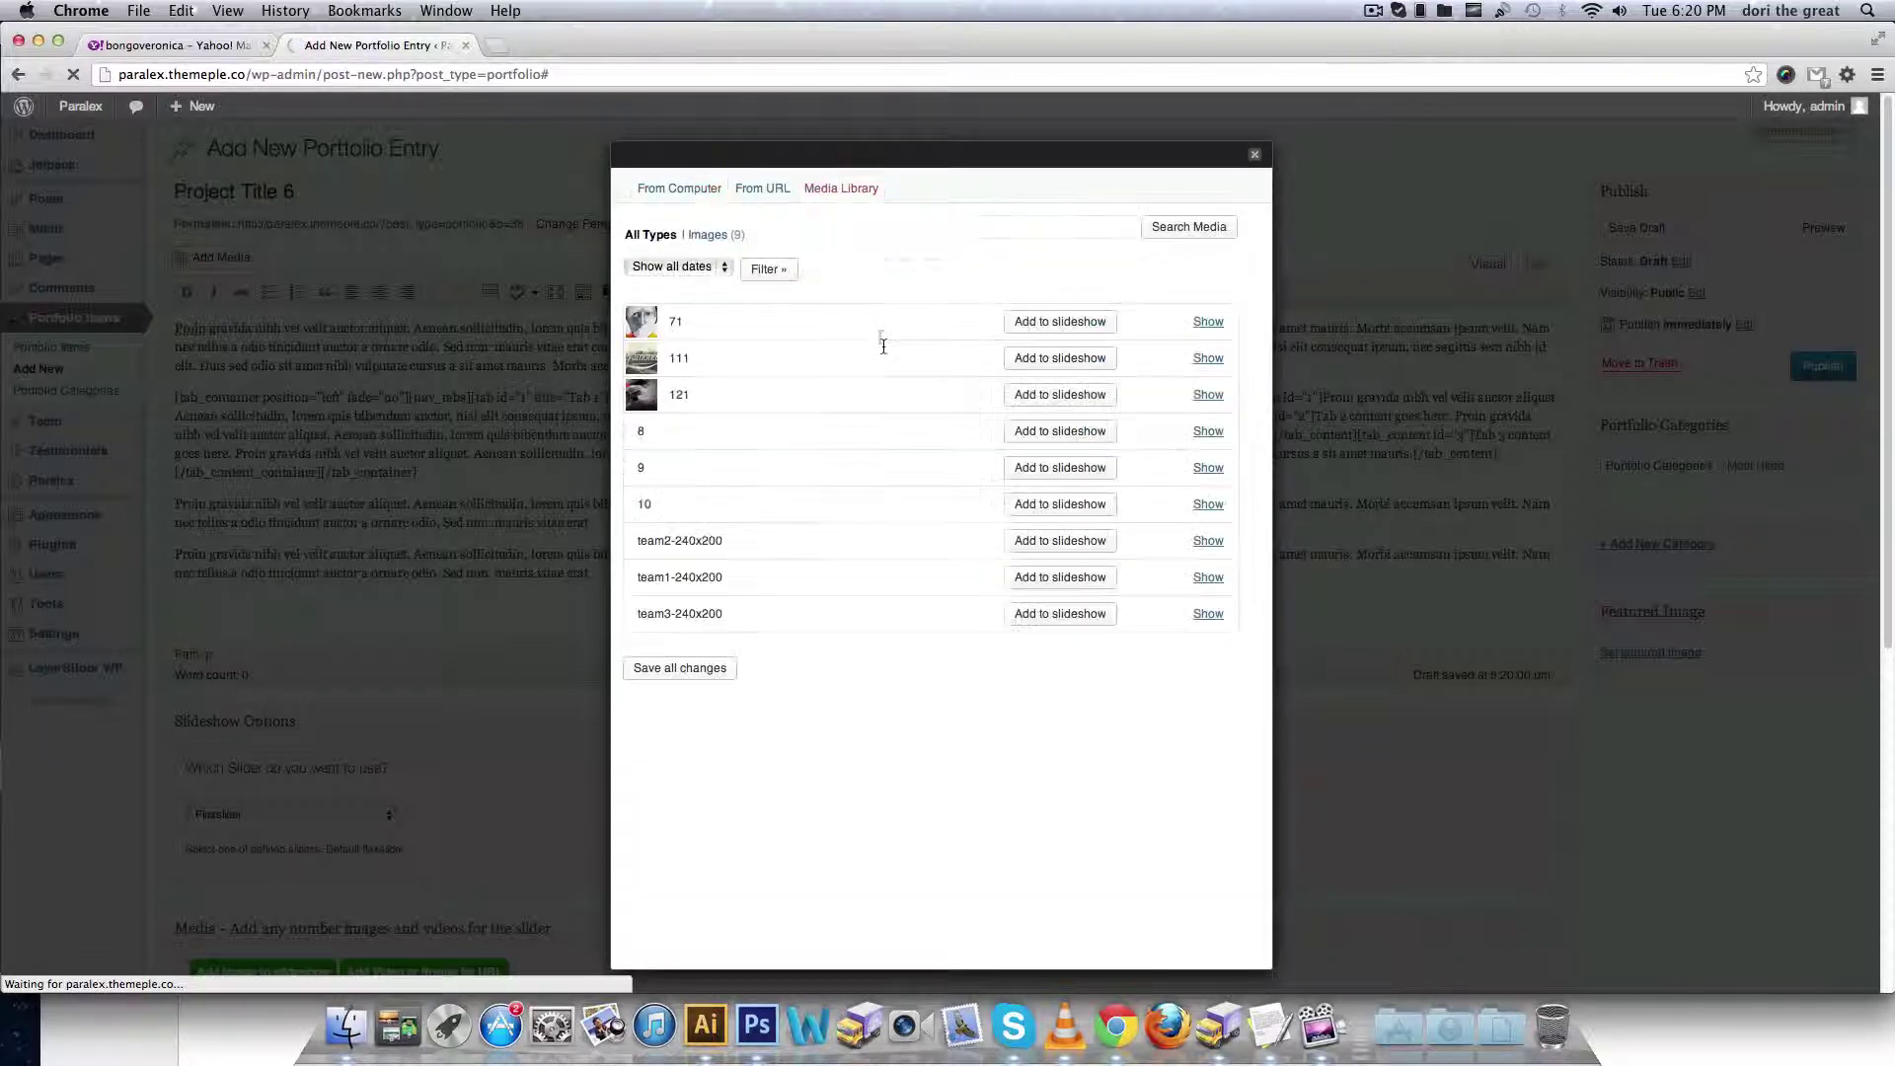
left_click(1079, 321)
left_click(1086, 349)
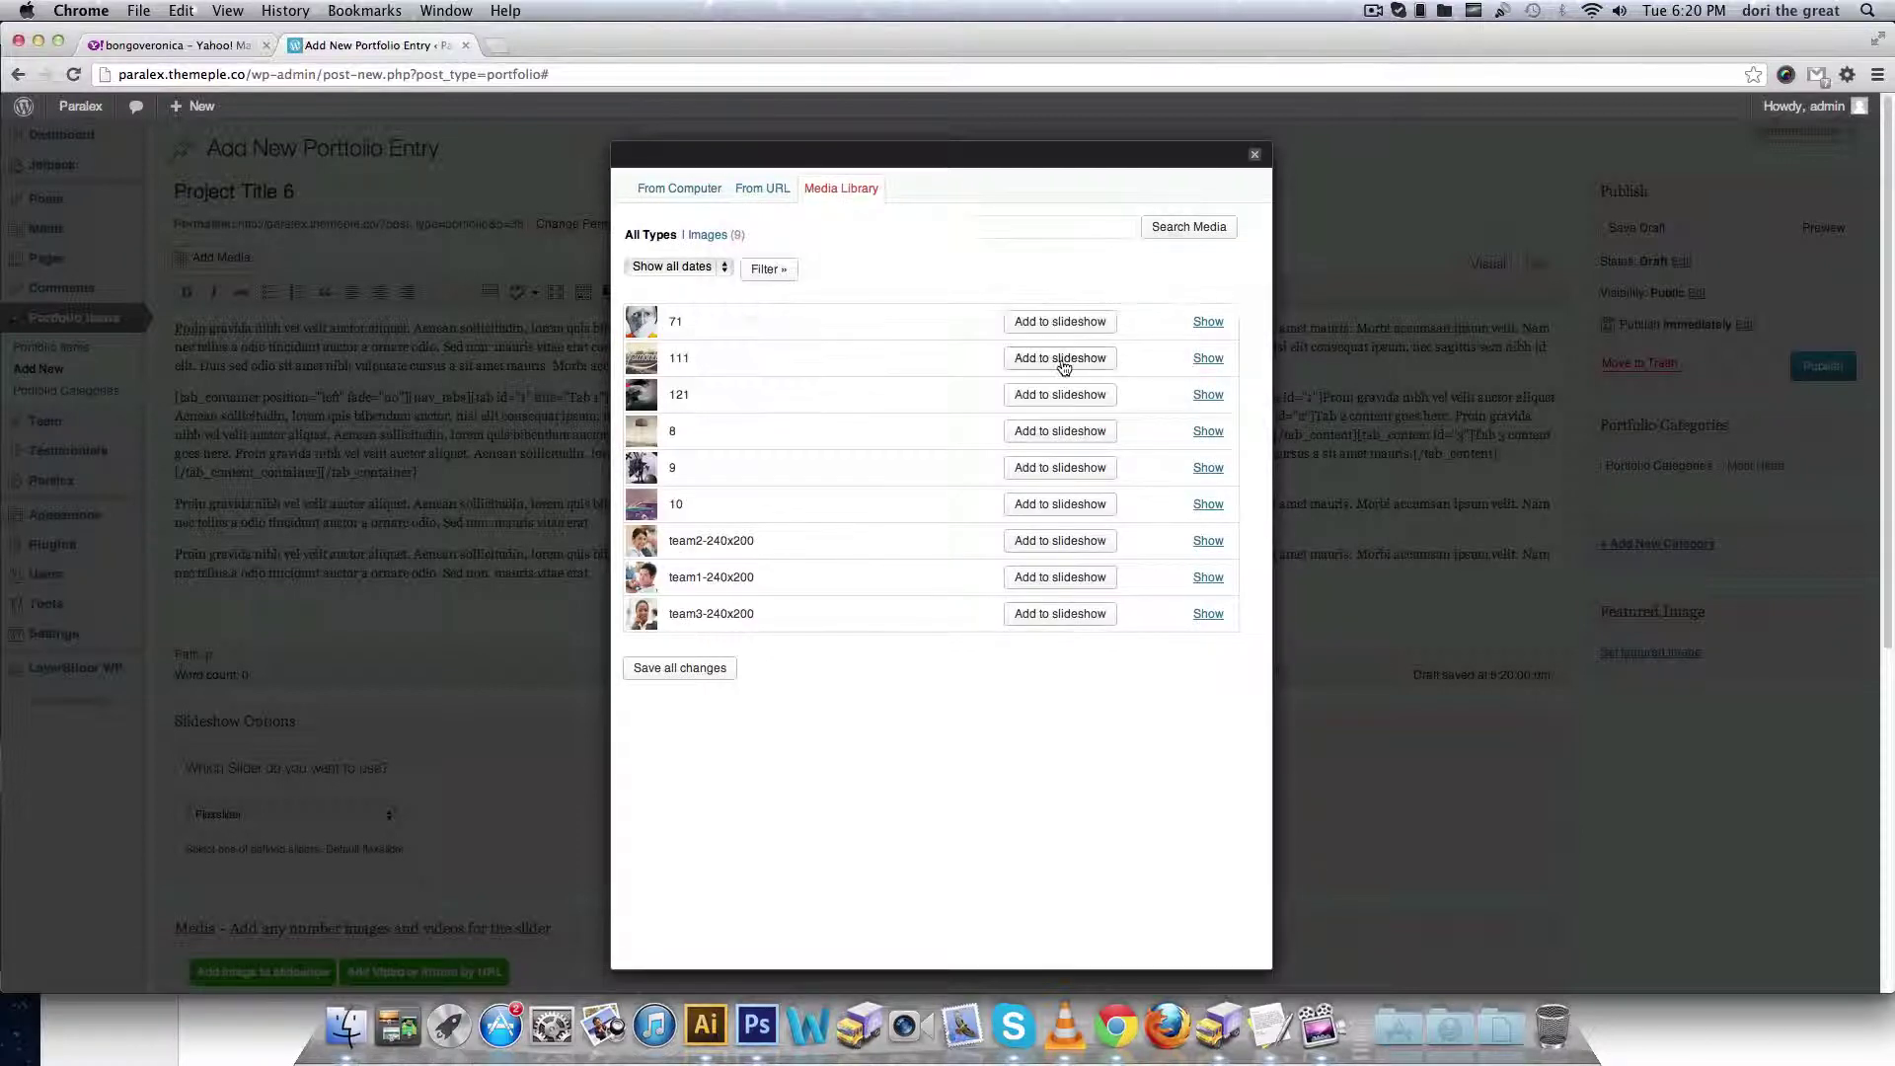
left_click(1063, 362)
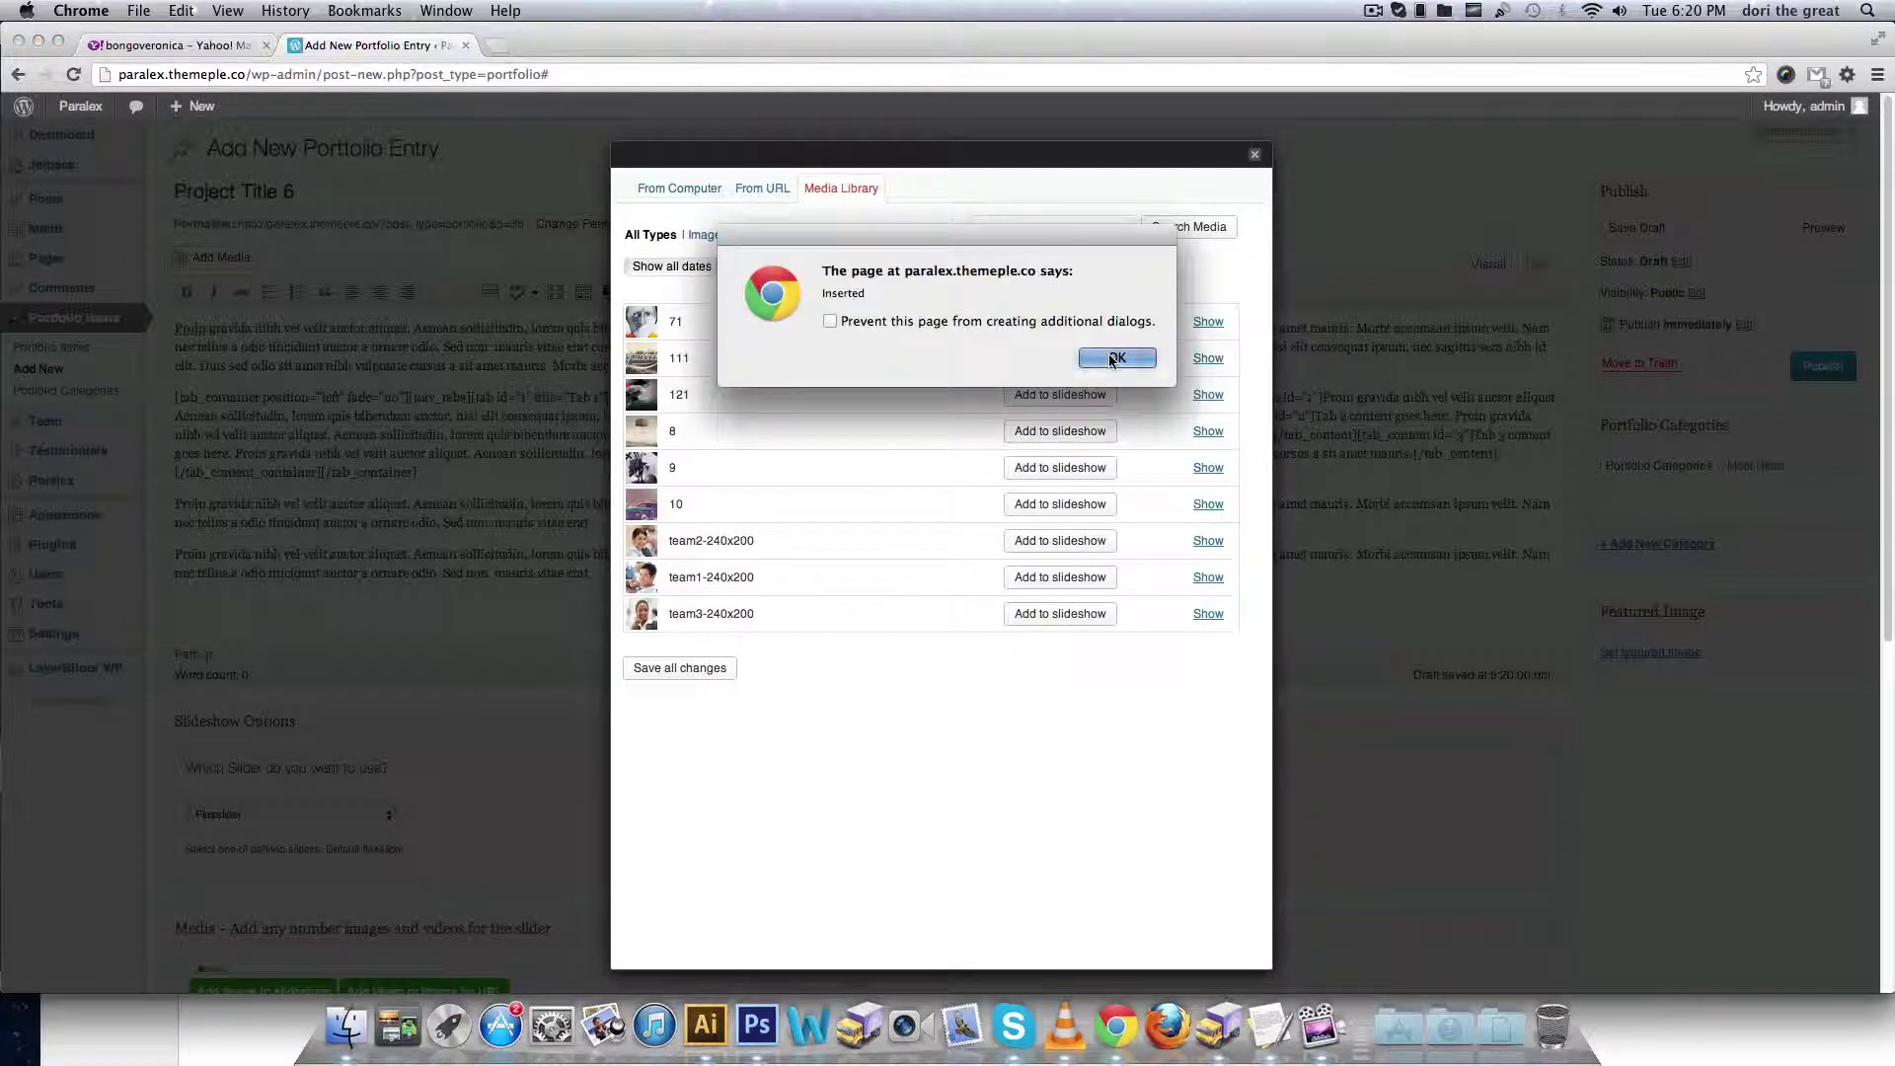
left_click(1114, 357)
left_click(1076, 393)
left_click(1107, 357)
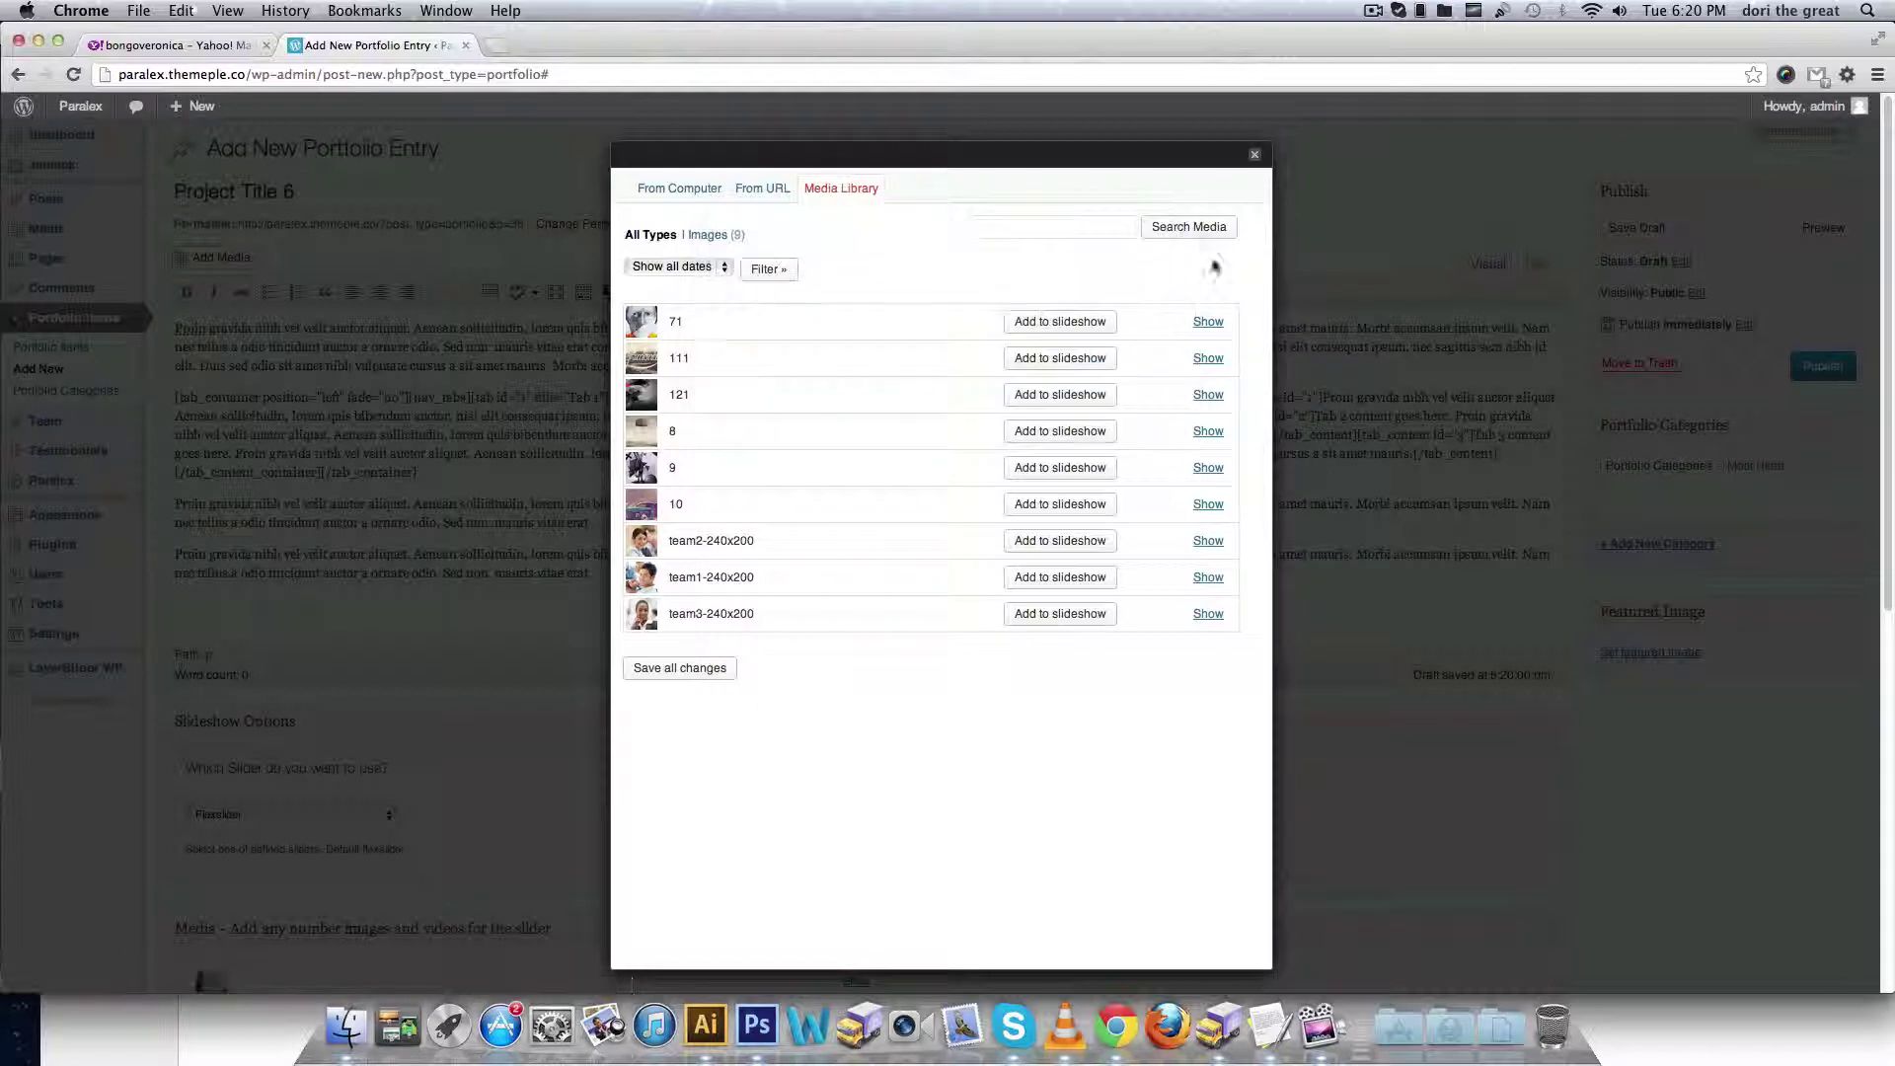
left_click(1256, 158)
- Add image 9 from the media library to the entry's slideshow
scroll(710, 584, "down", 3)
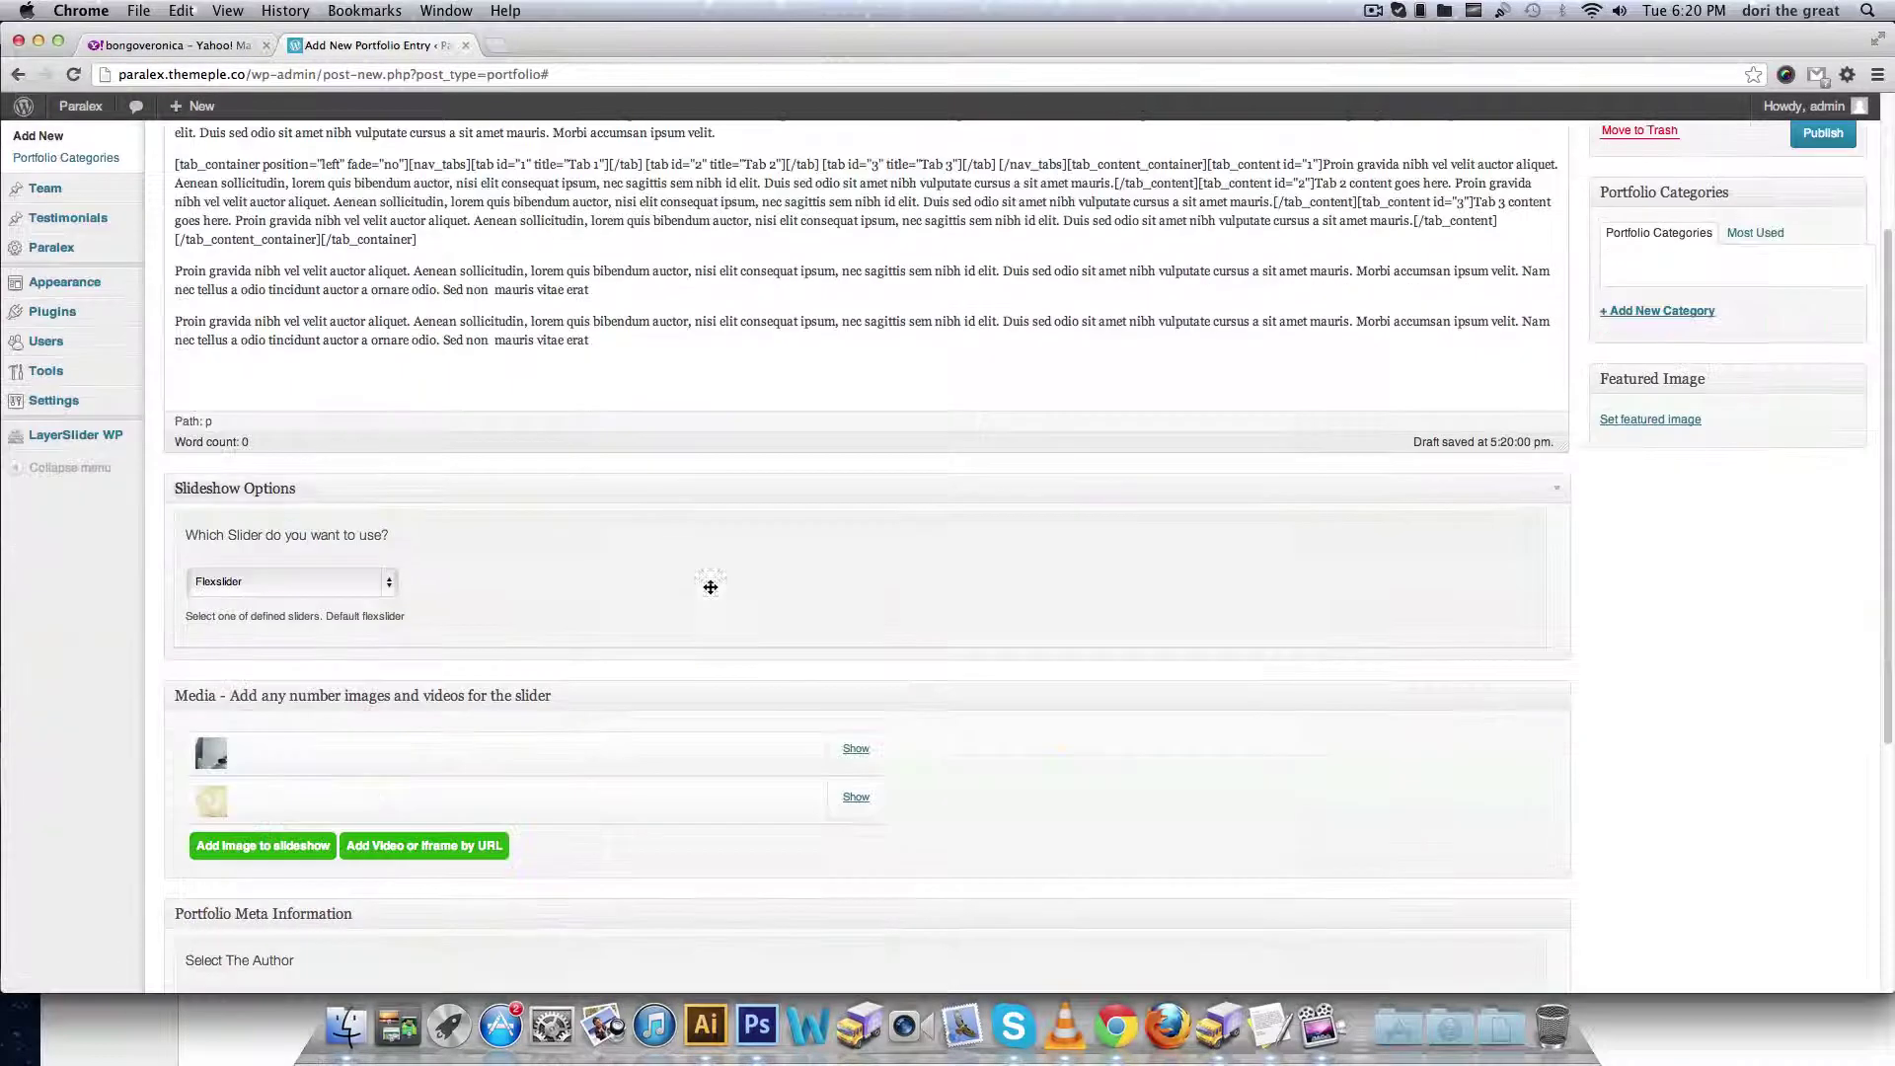
left_click(281, 847)
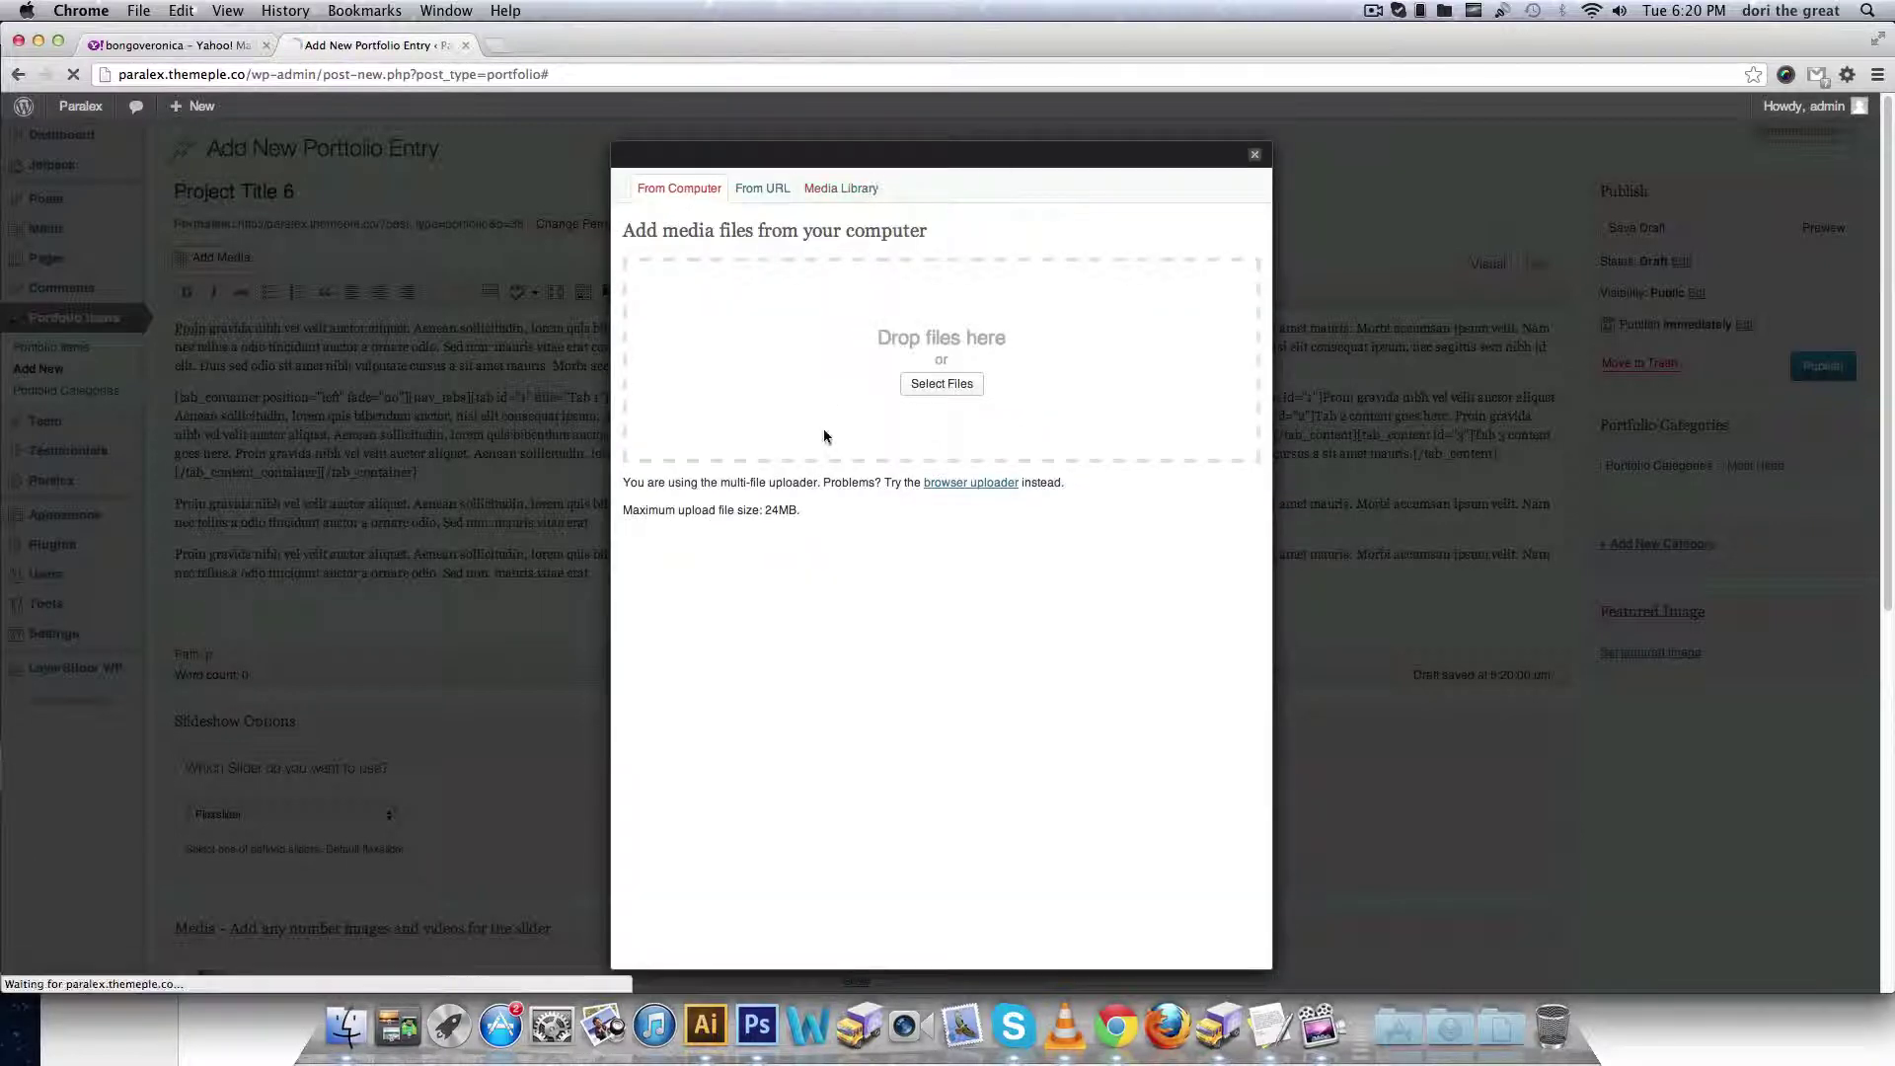
left_click(838, 188)
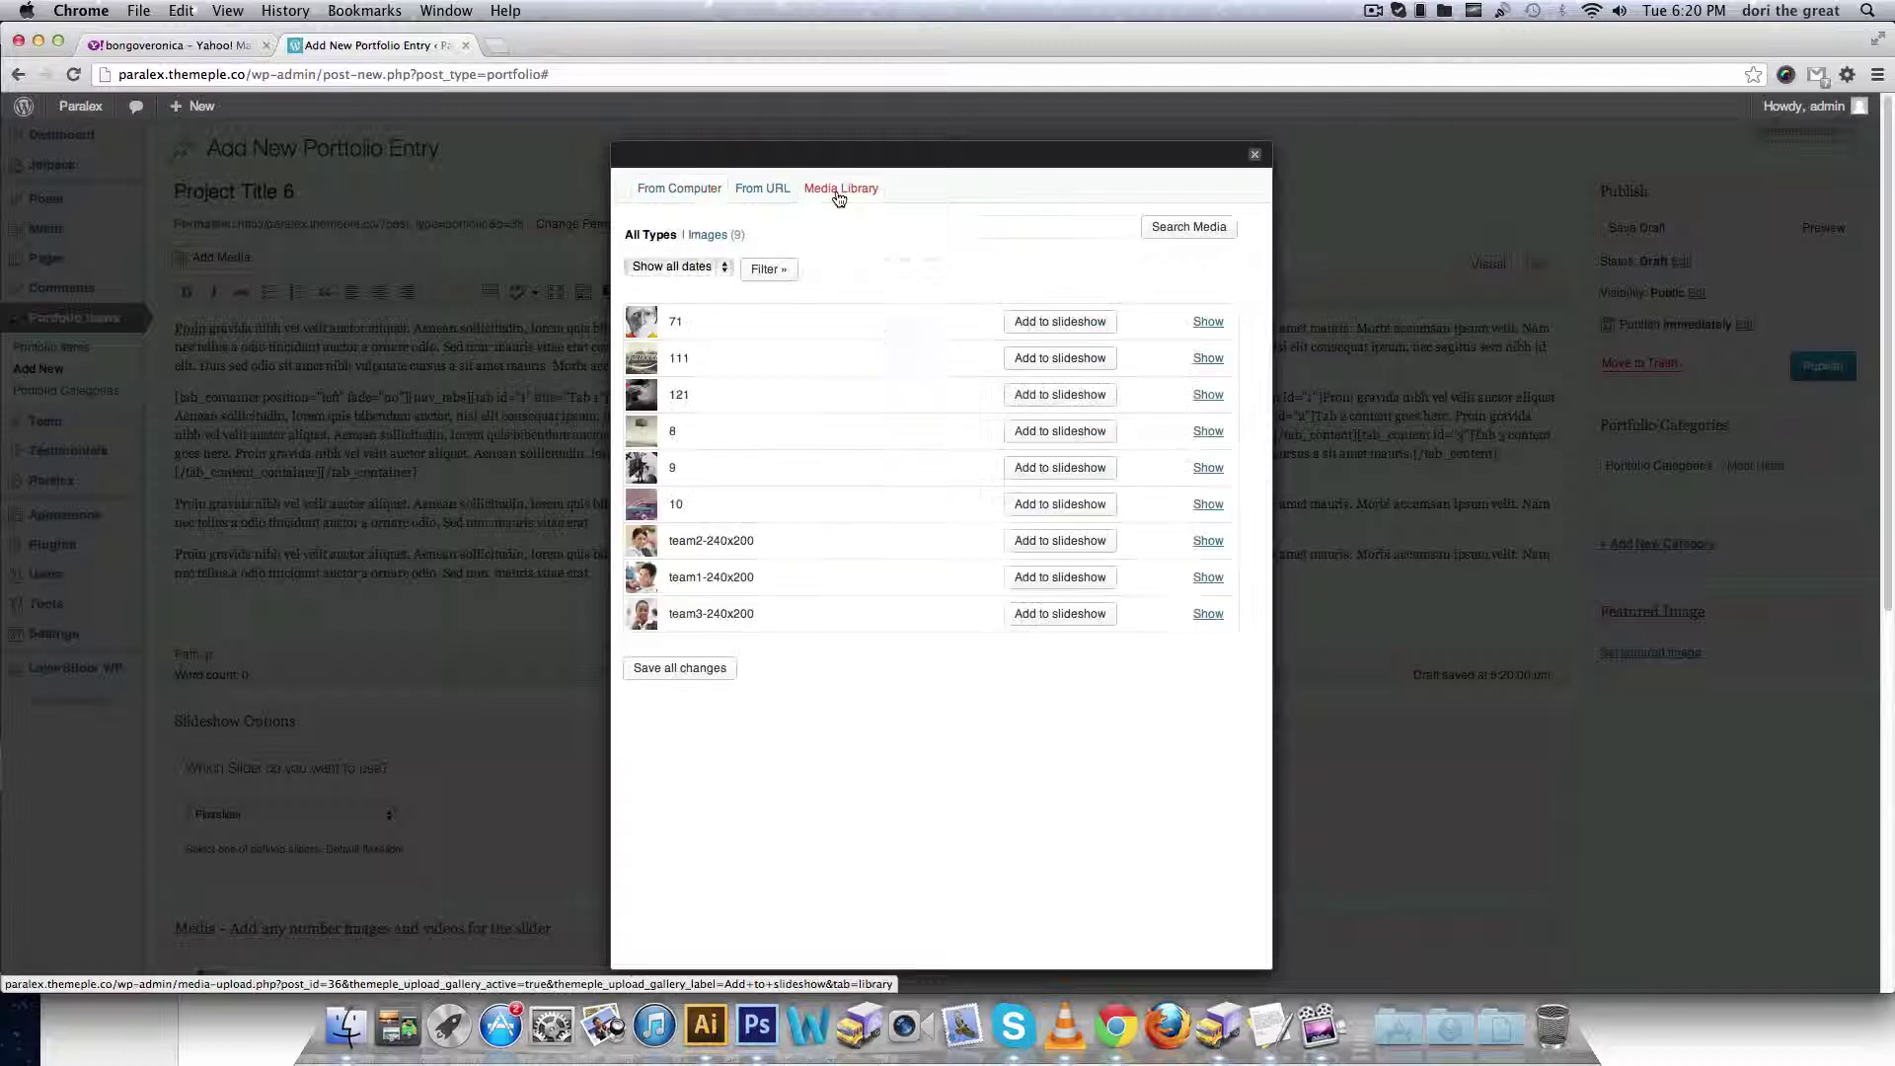
left_click(1062, 476)
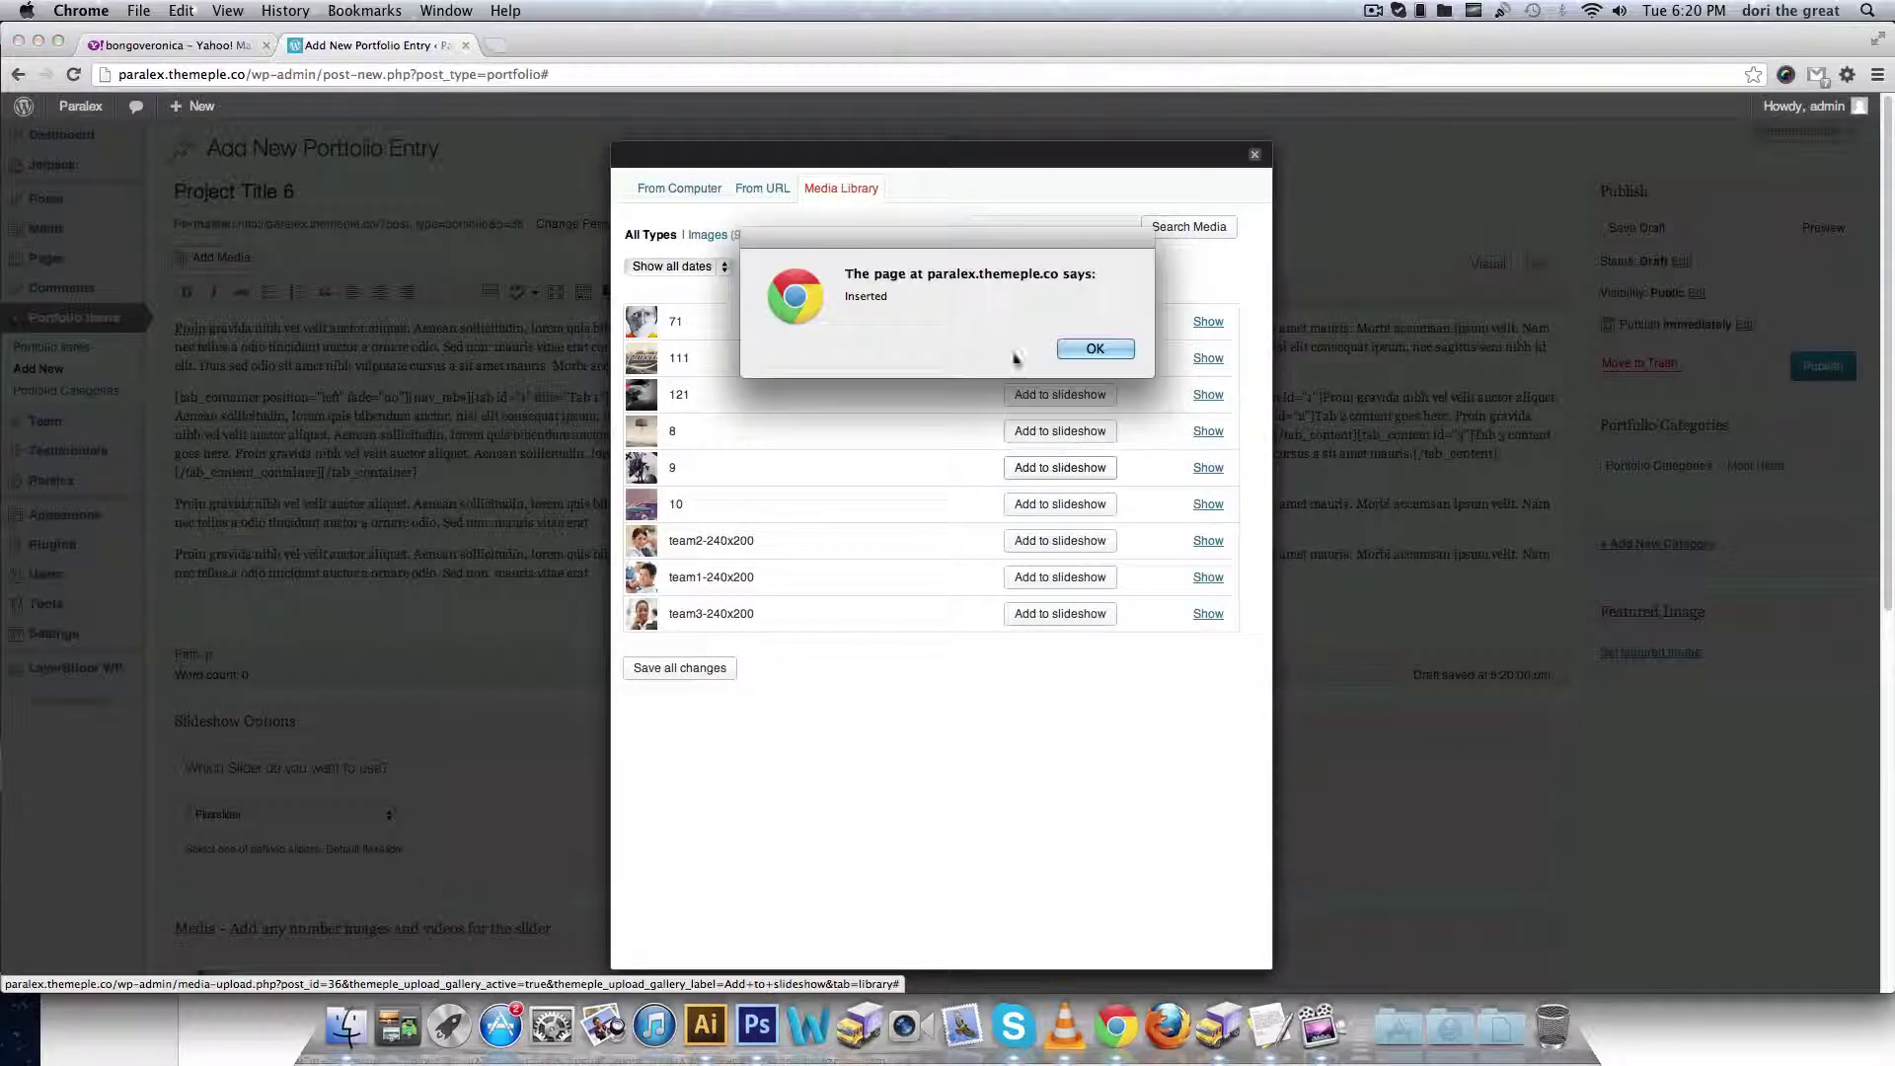
left_click(1094, 351)
left_click(1254, 161)
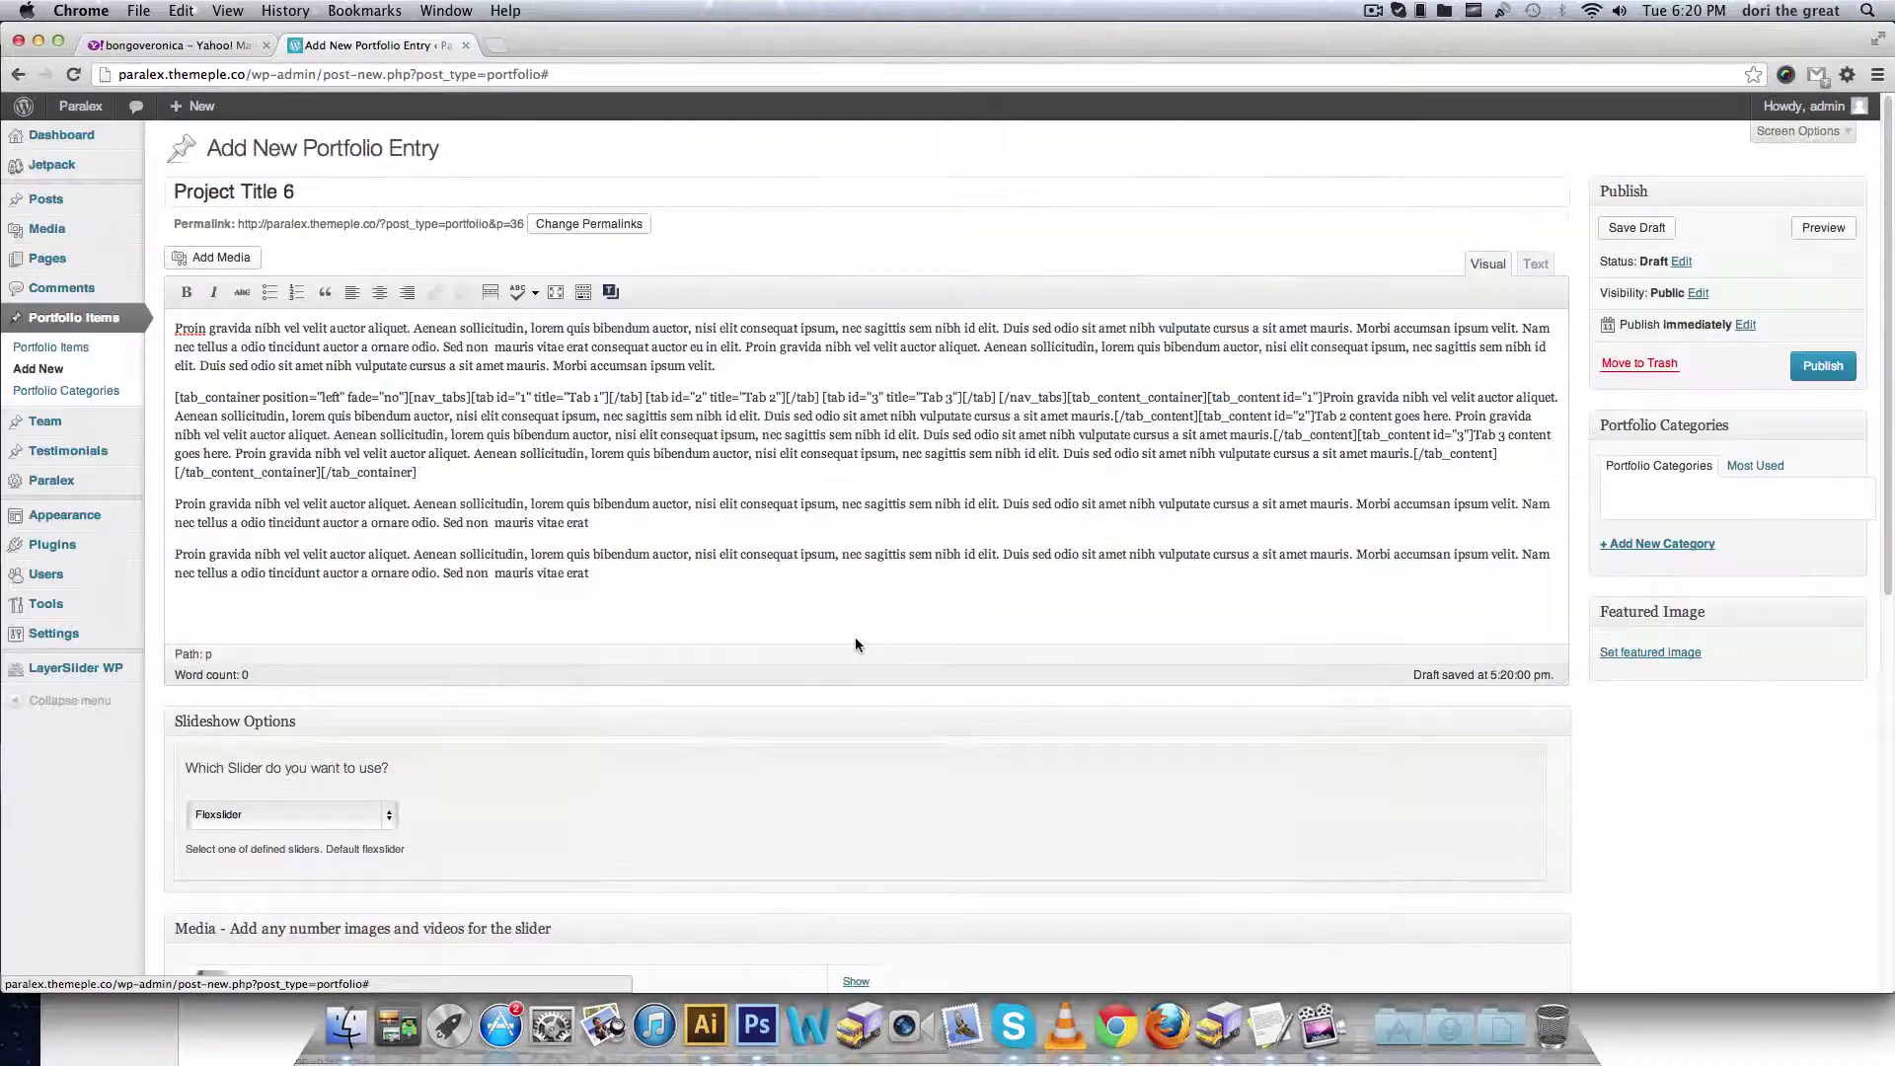
- Set the black-and-white abstract shapes picture from the media library as the entry's featured image
scroll(859, 642, "down", 5)
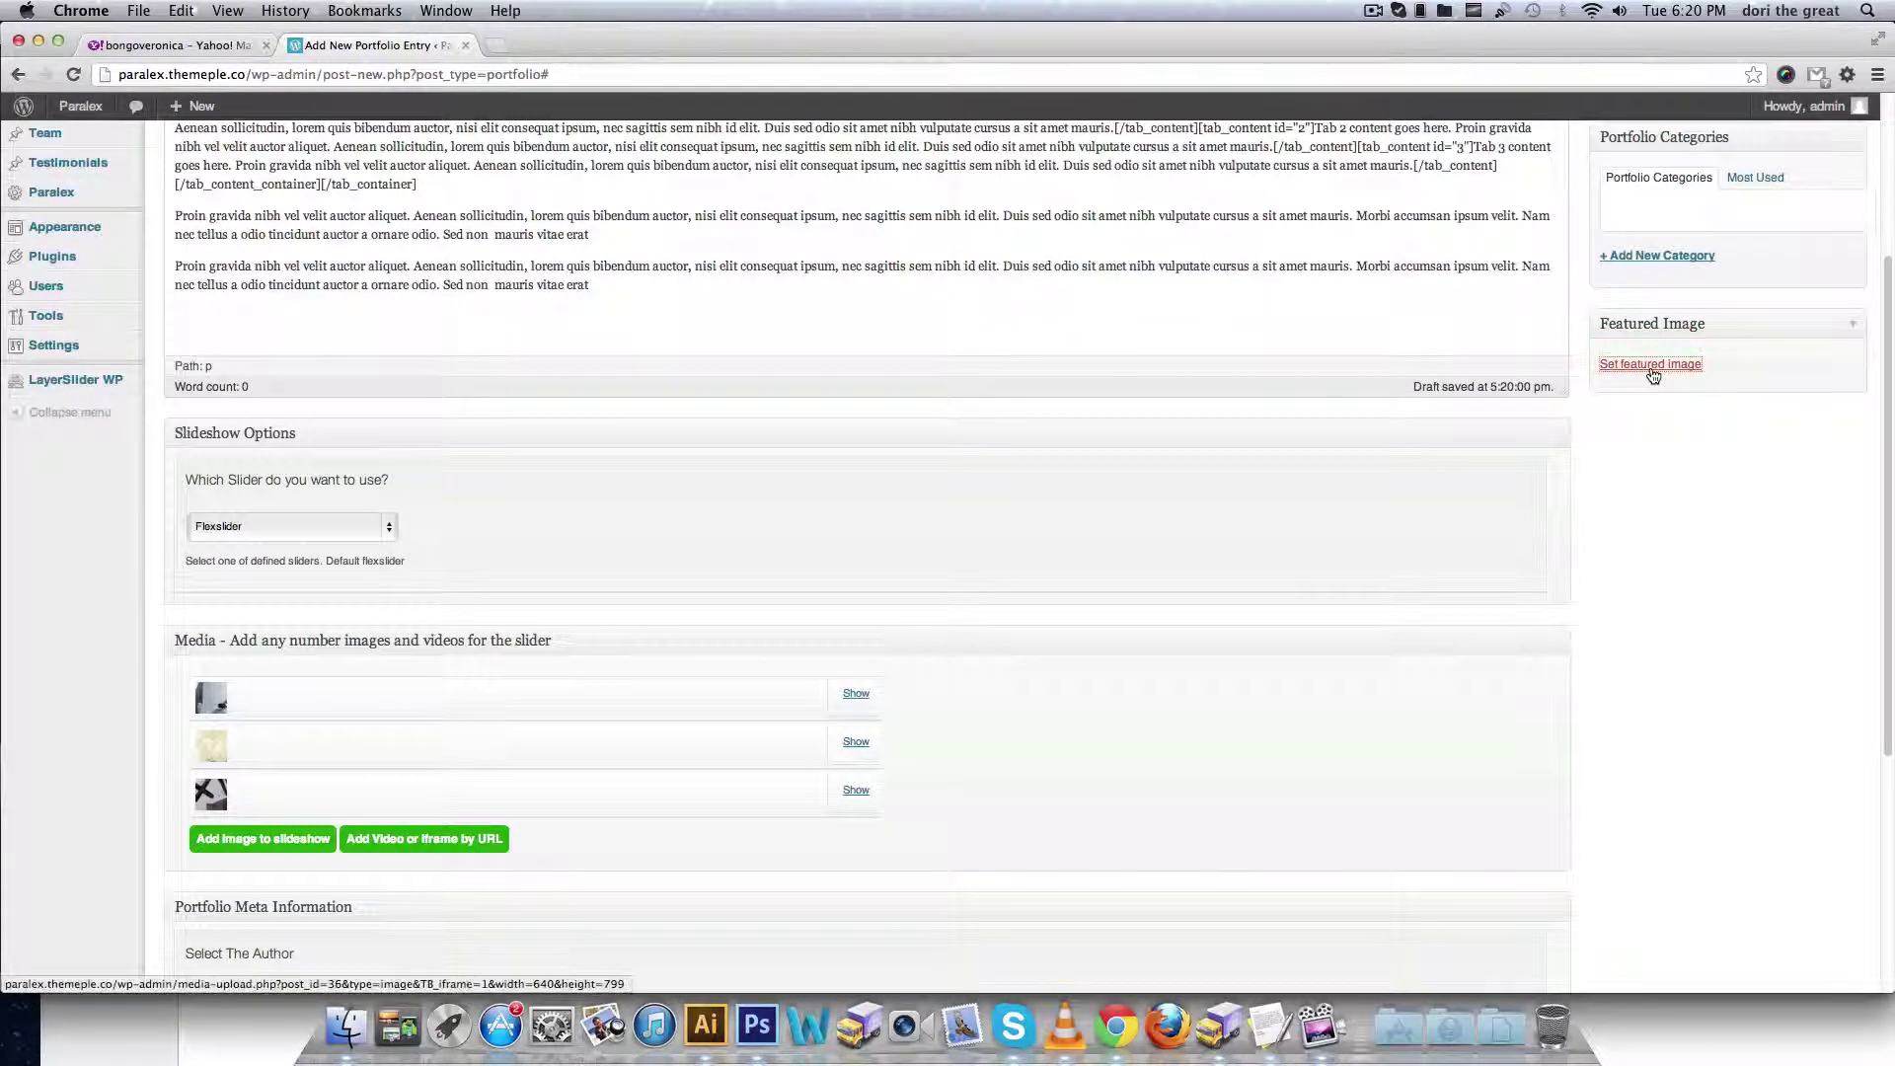
left_click(1651, 364)
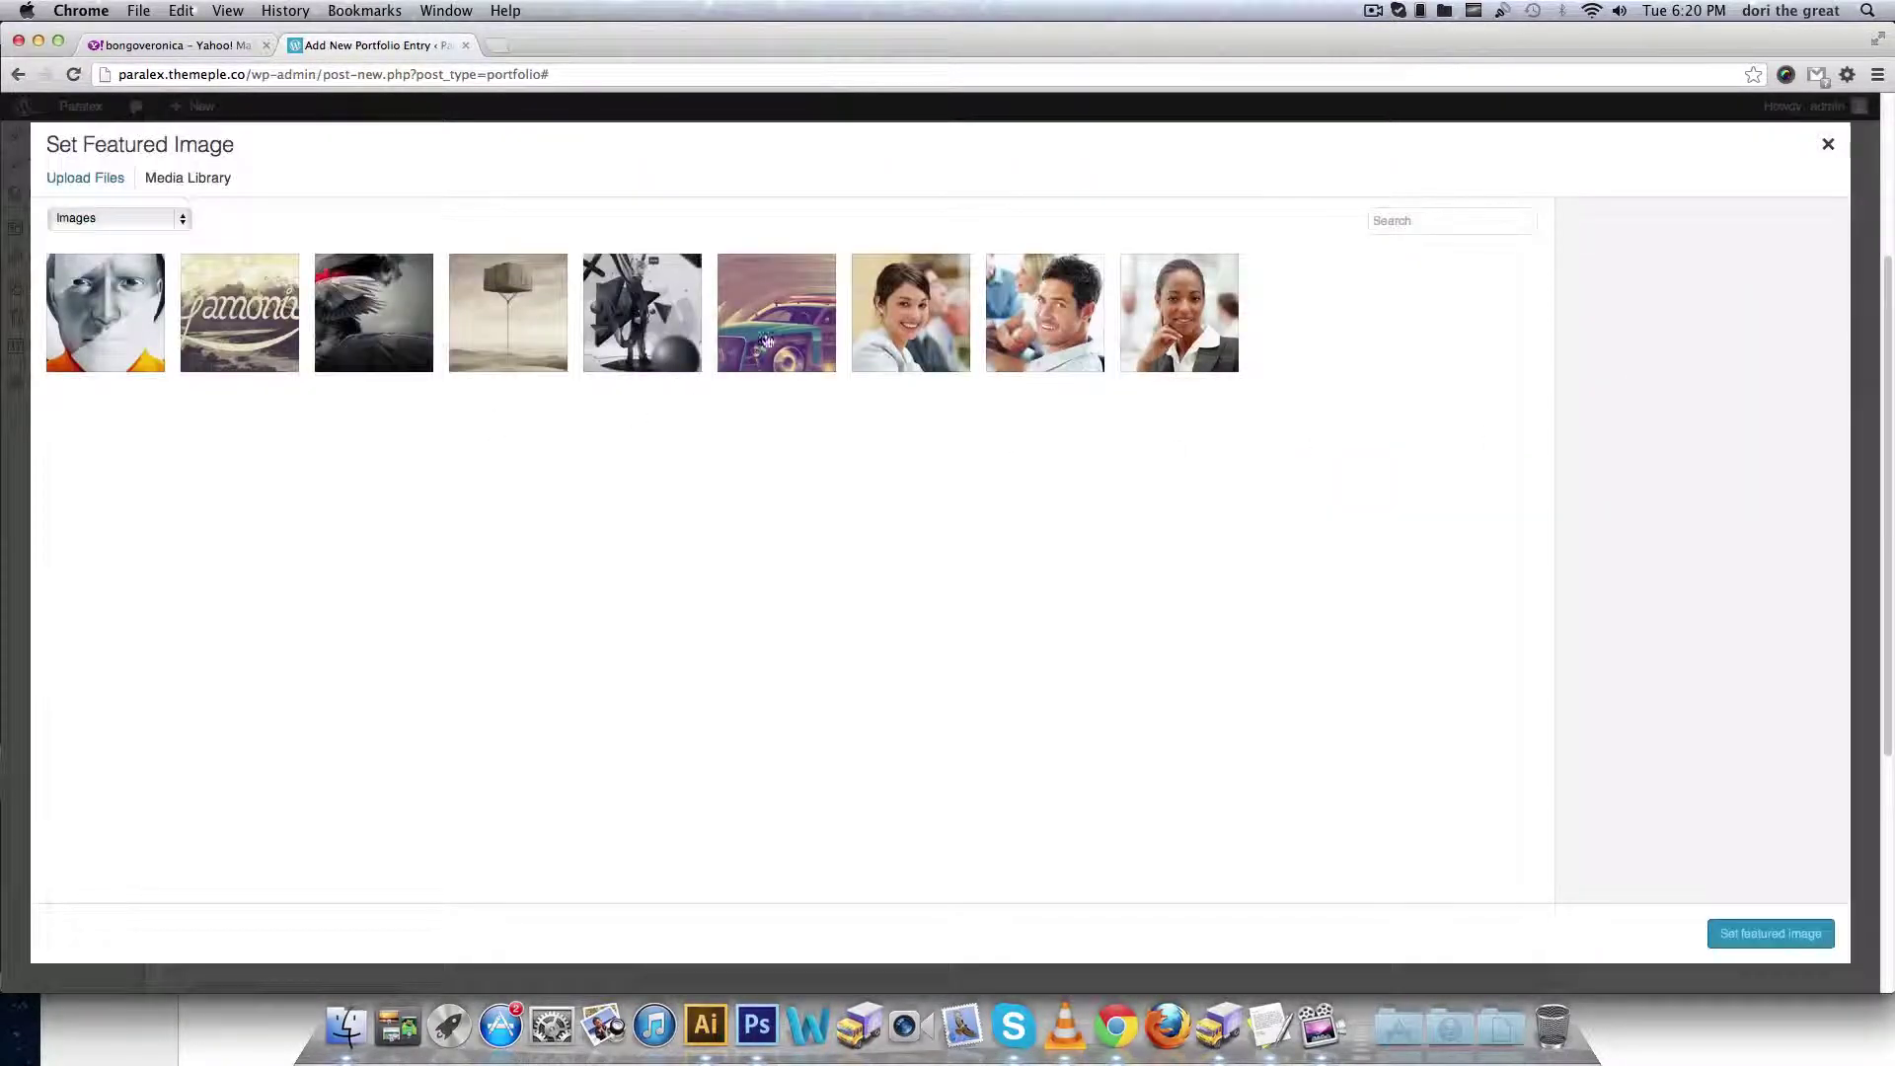
left_click(640, 340)
left_click(1771, 934)
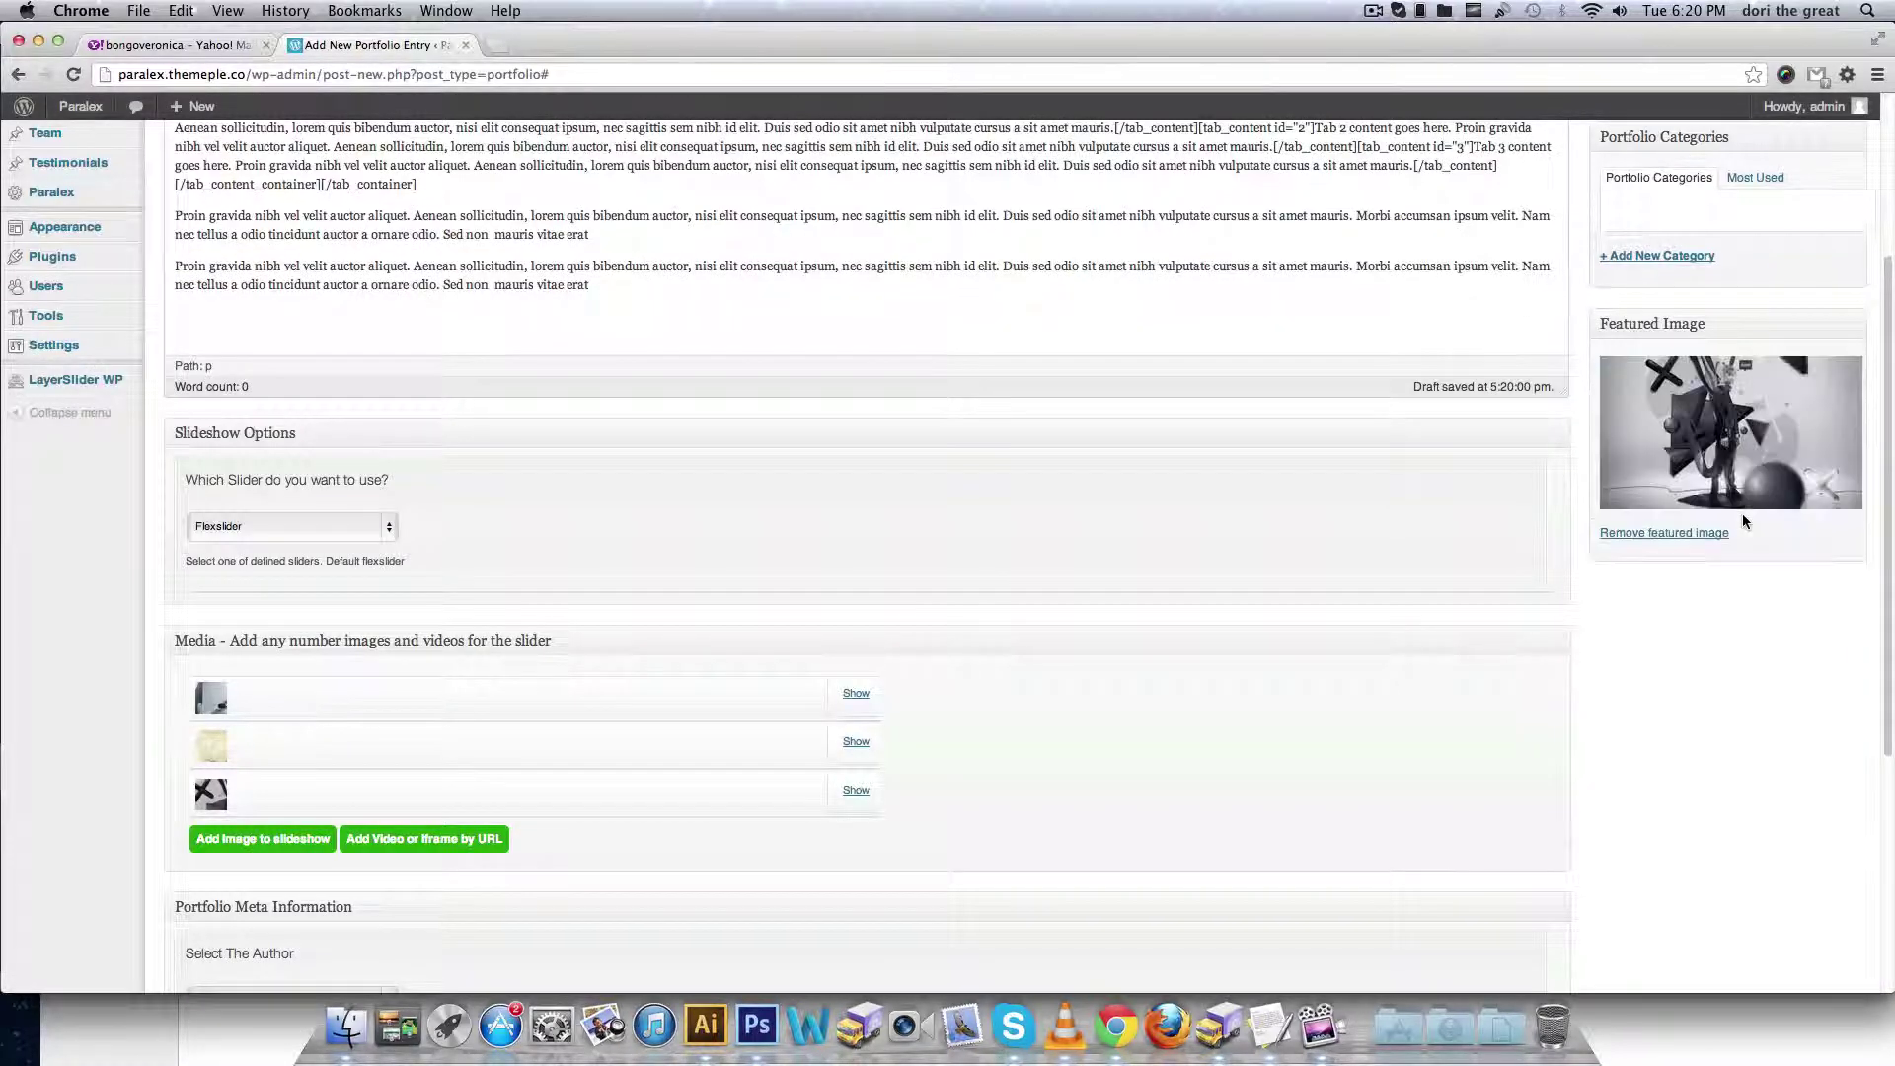
- Create the portfolio categories Design and Web Development without a parent category
scroll(1753, 553, "up", 5)
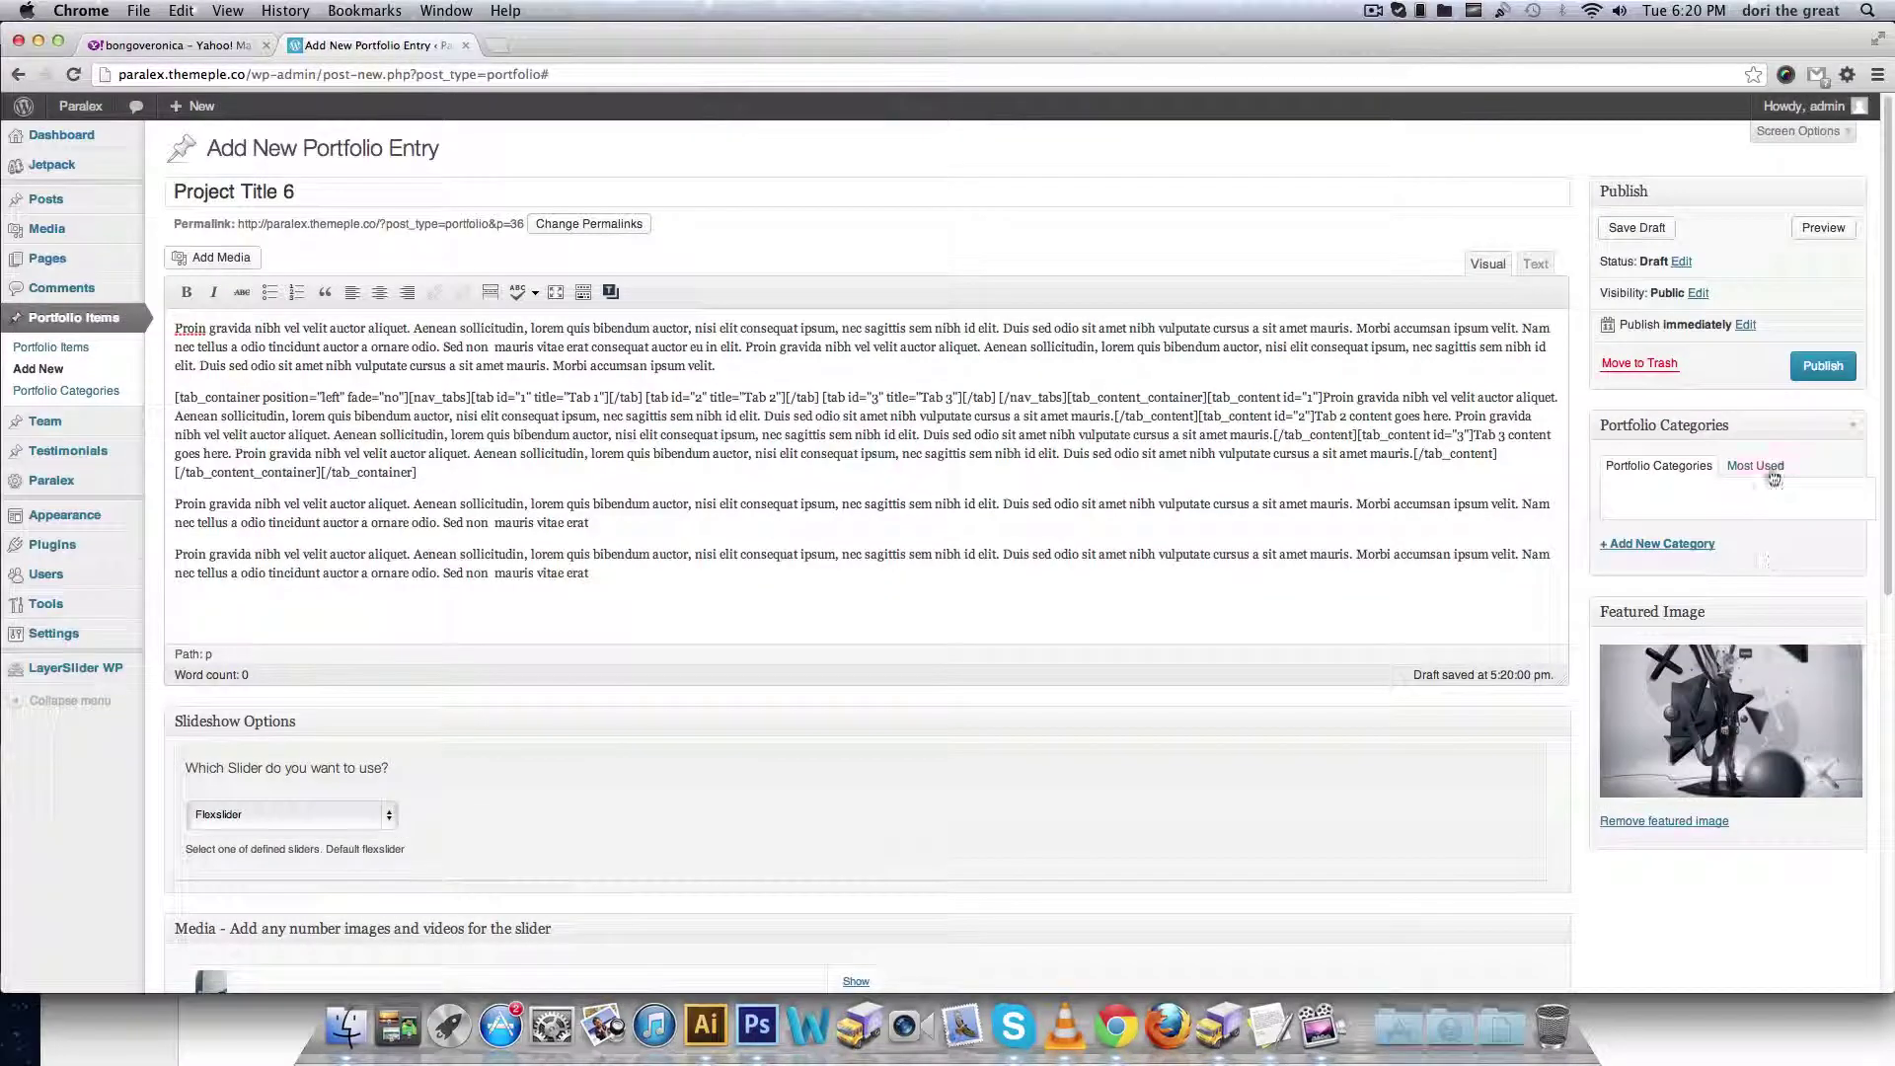
left_click(1690, 544)
left_click(1692, 604)
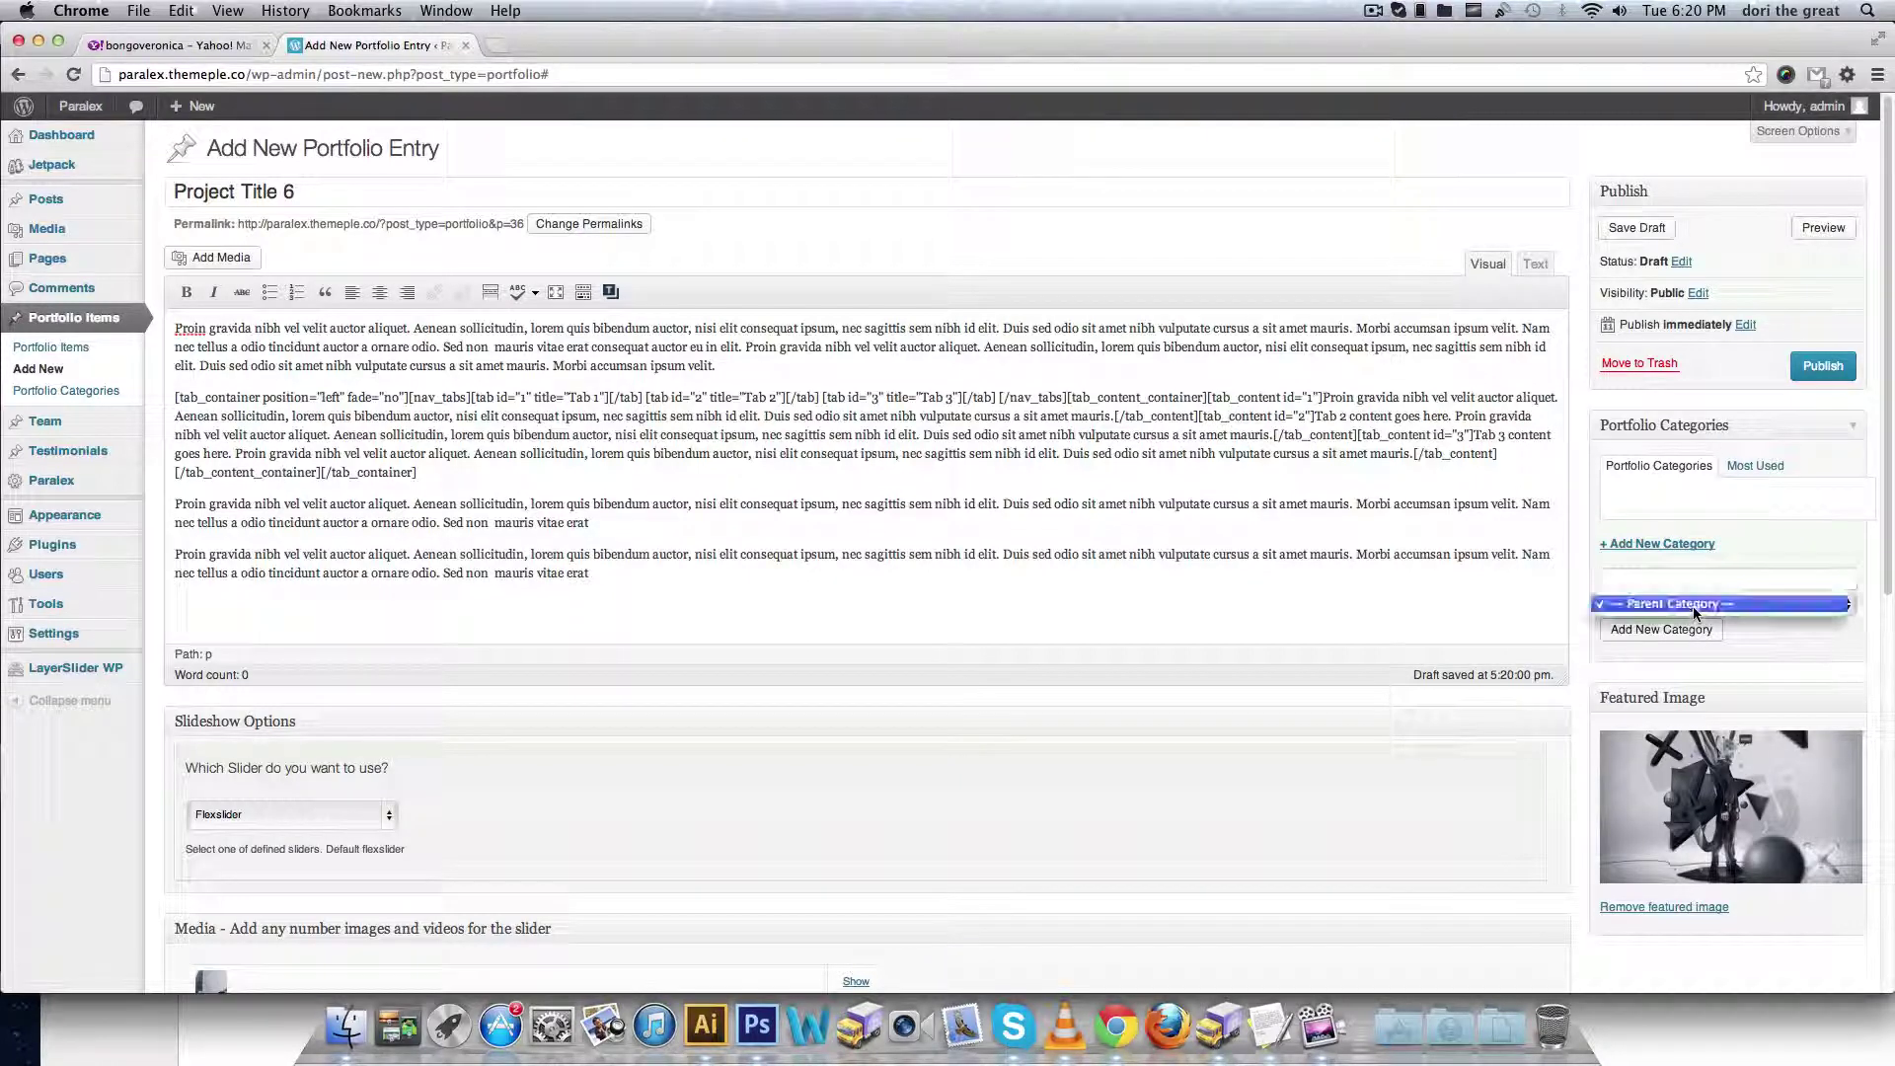
left_click(1692, 606)
left_click(1707, 578)
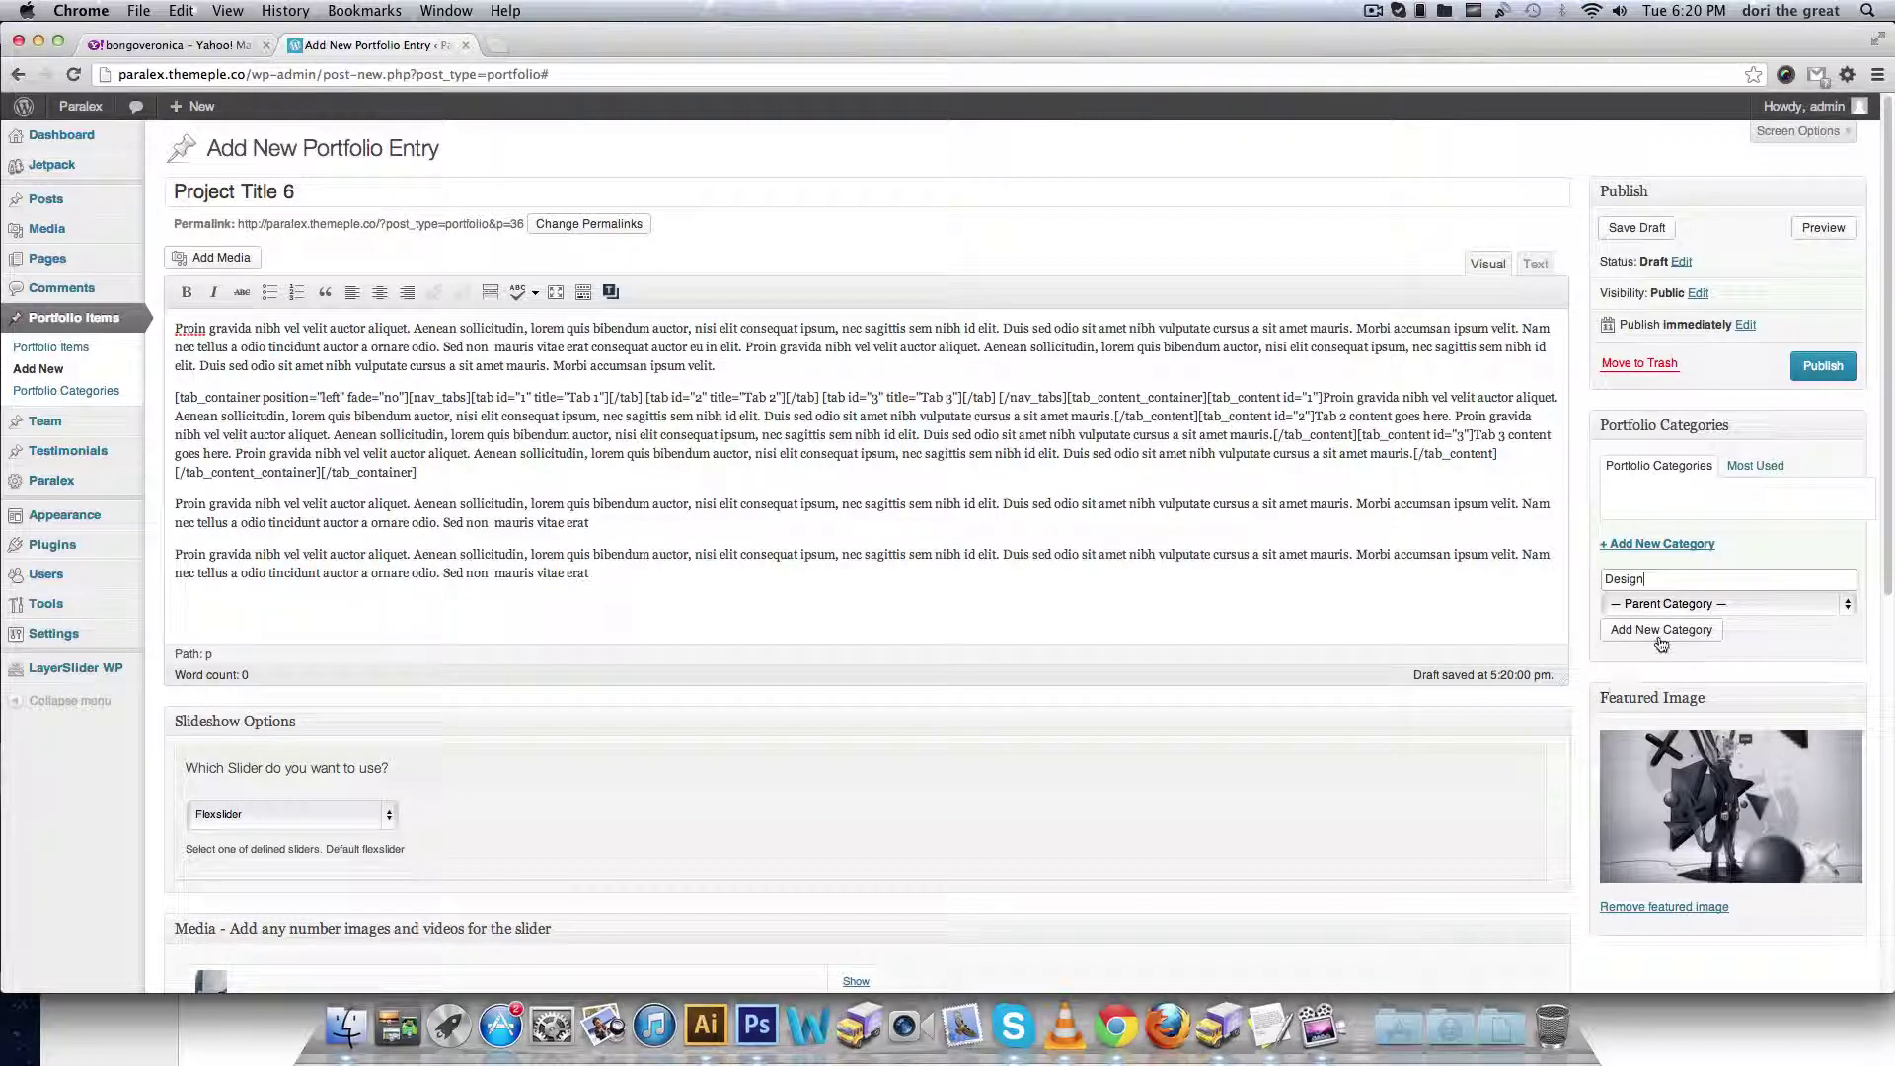
key("Return")
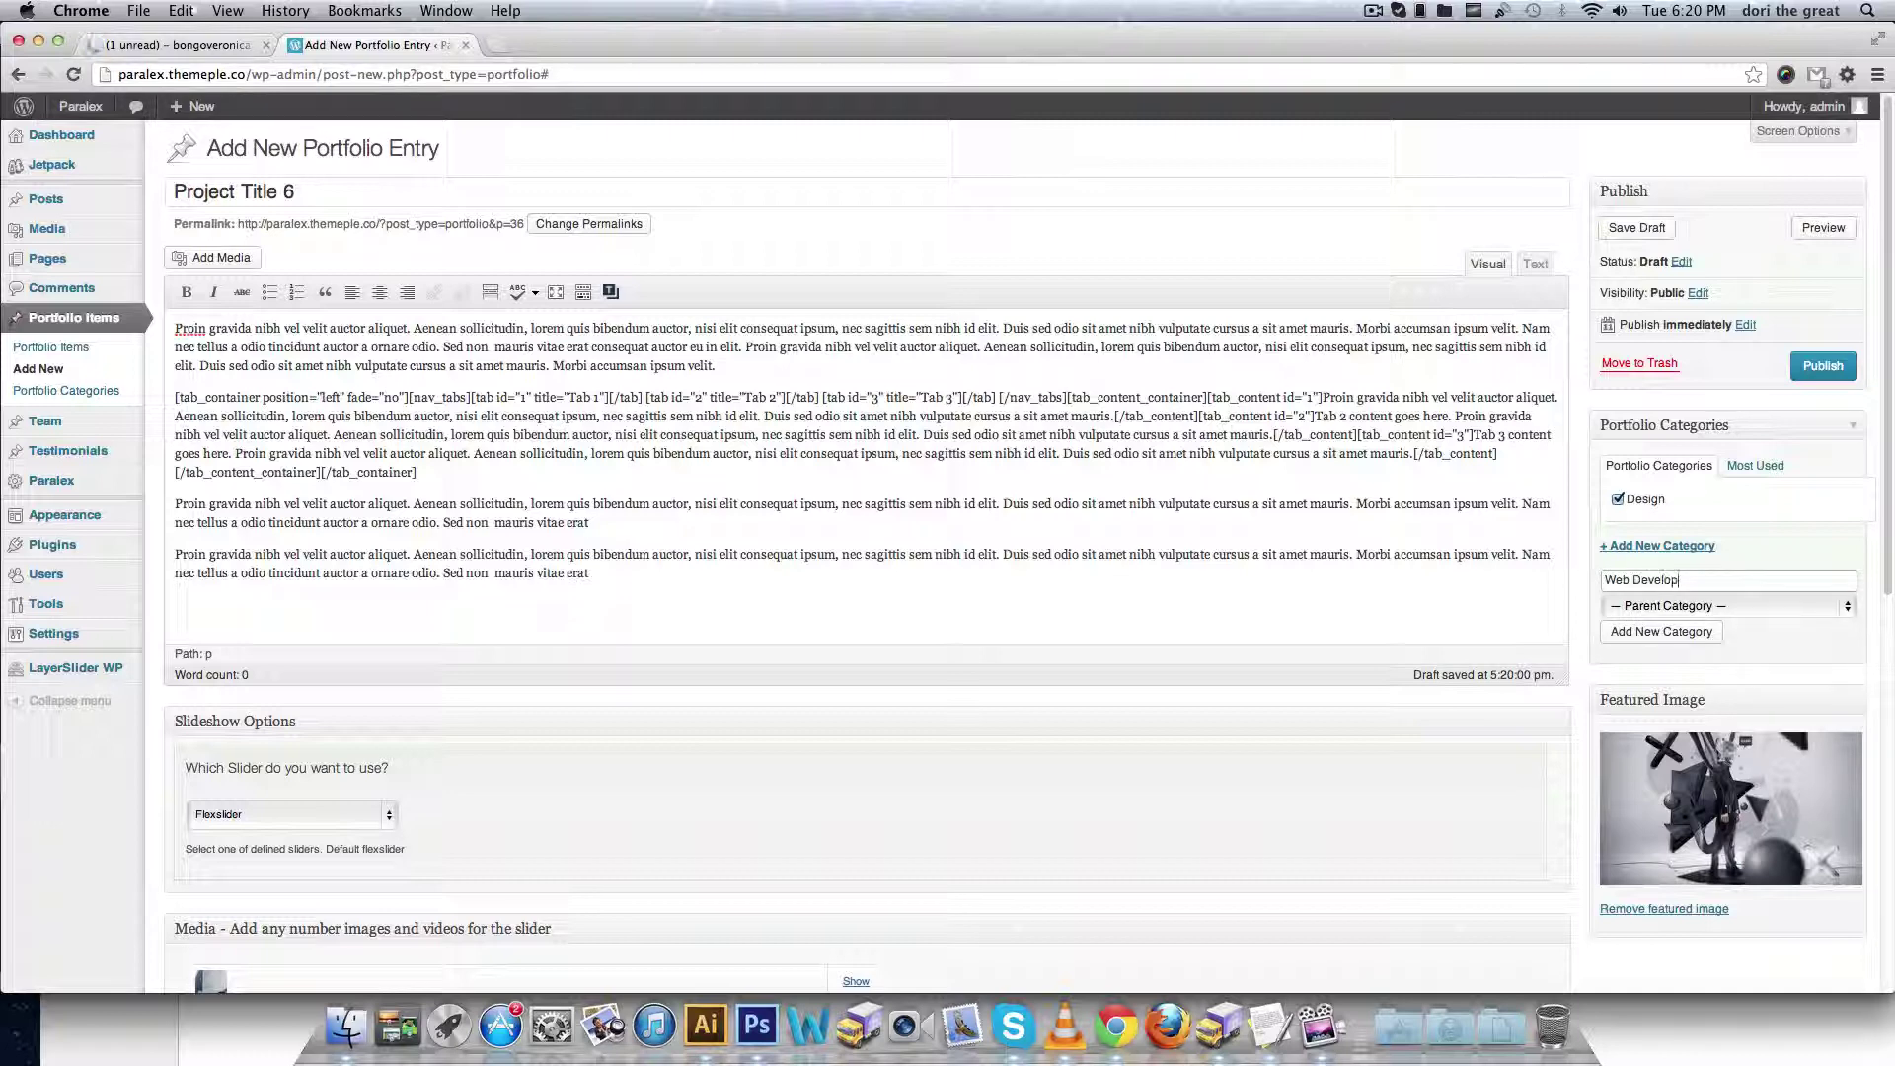
type("Web Development")
left_click(1720, 637)
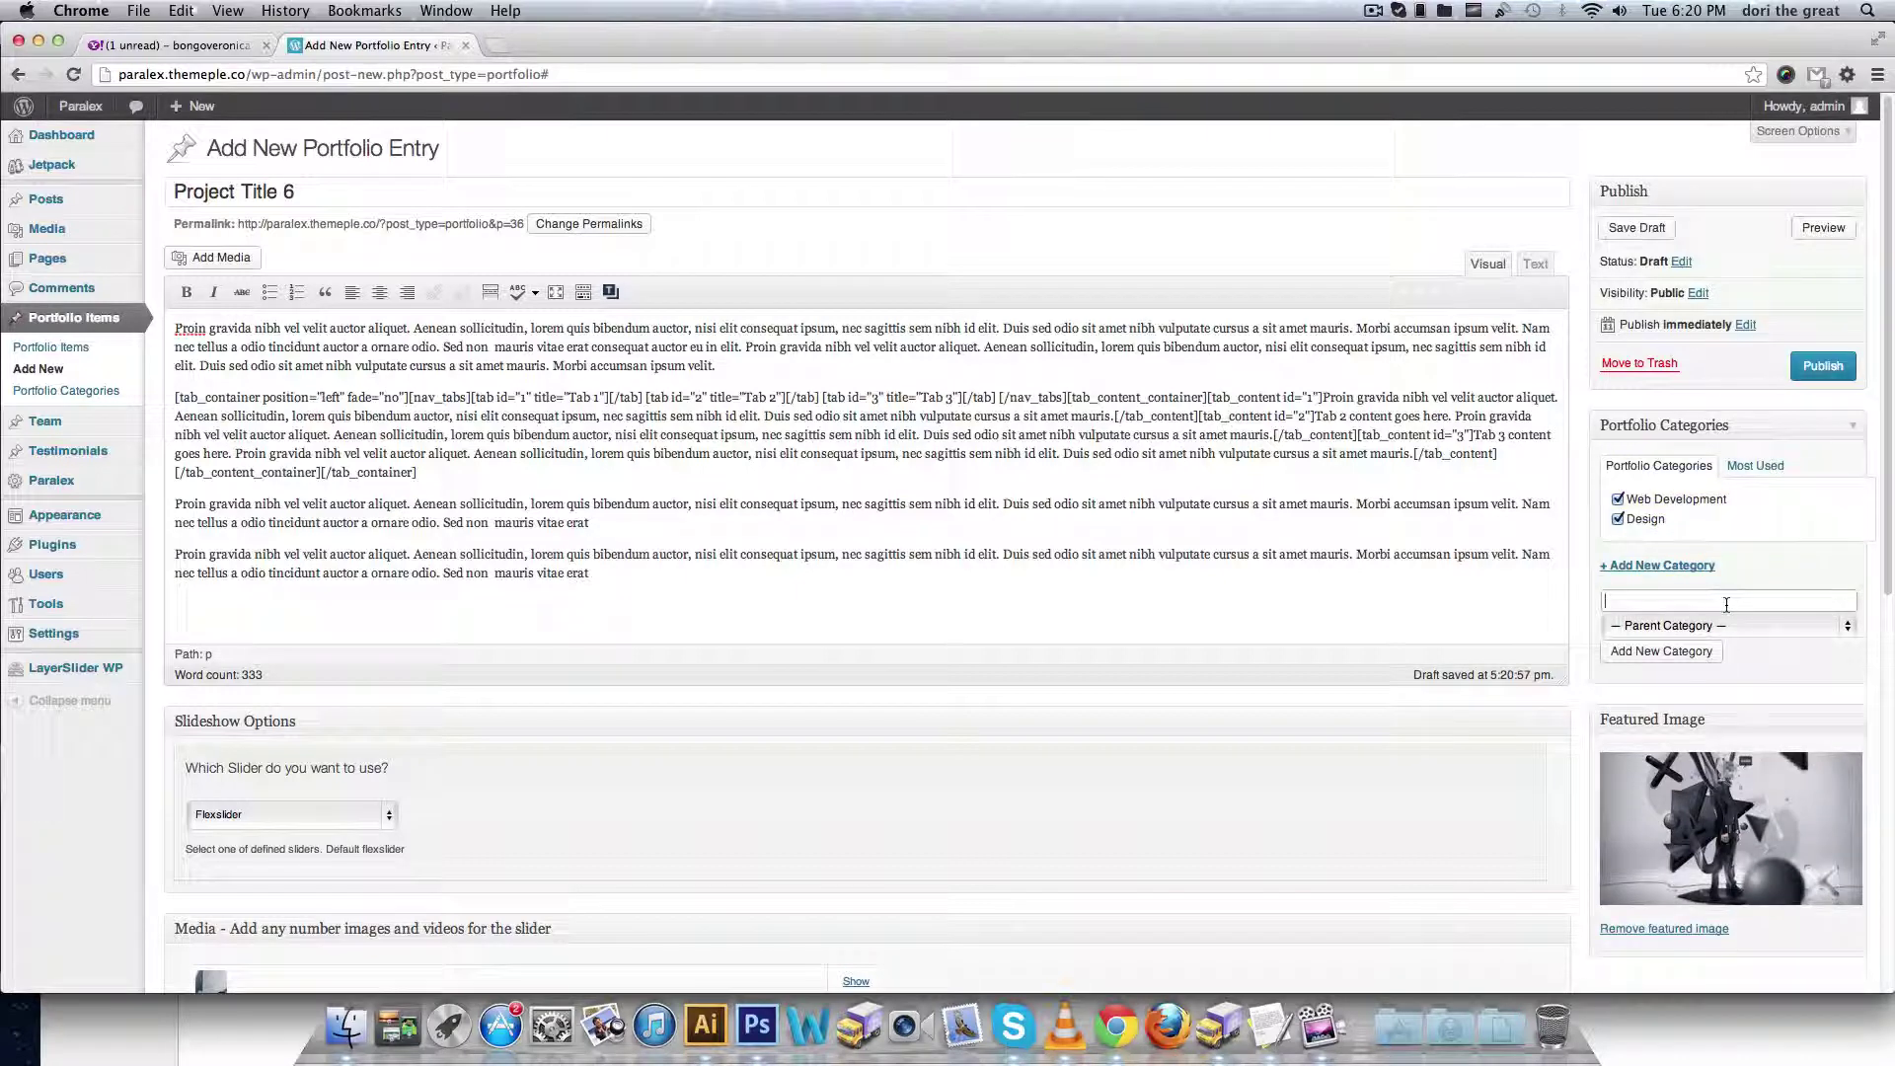
- Create the portfolio categories Flash and Logo, and unassign Web Development and Flash from the entry
left_click(1706, 654)
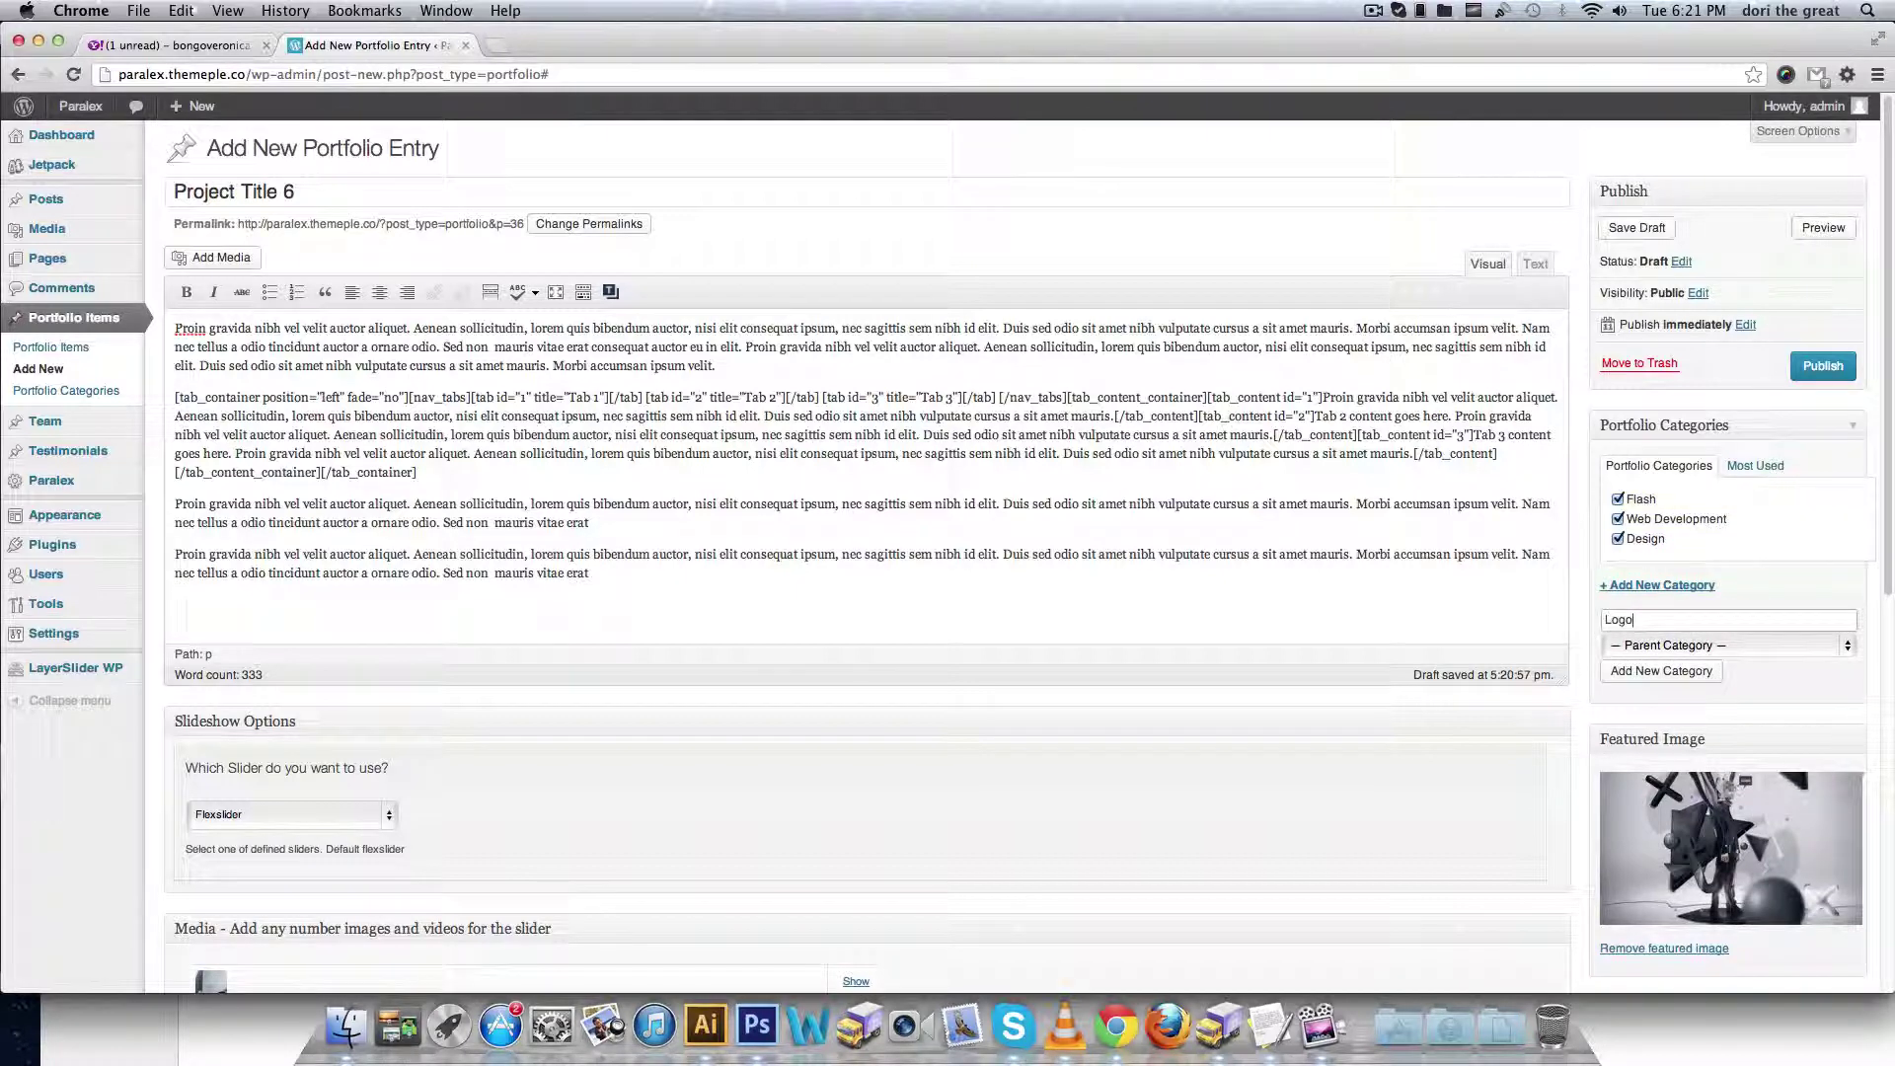
left_click(1664, 670)
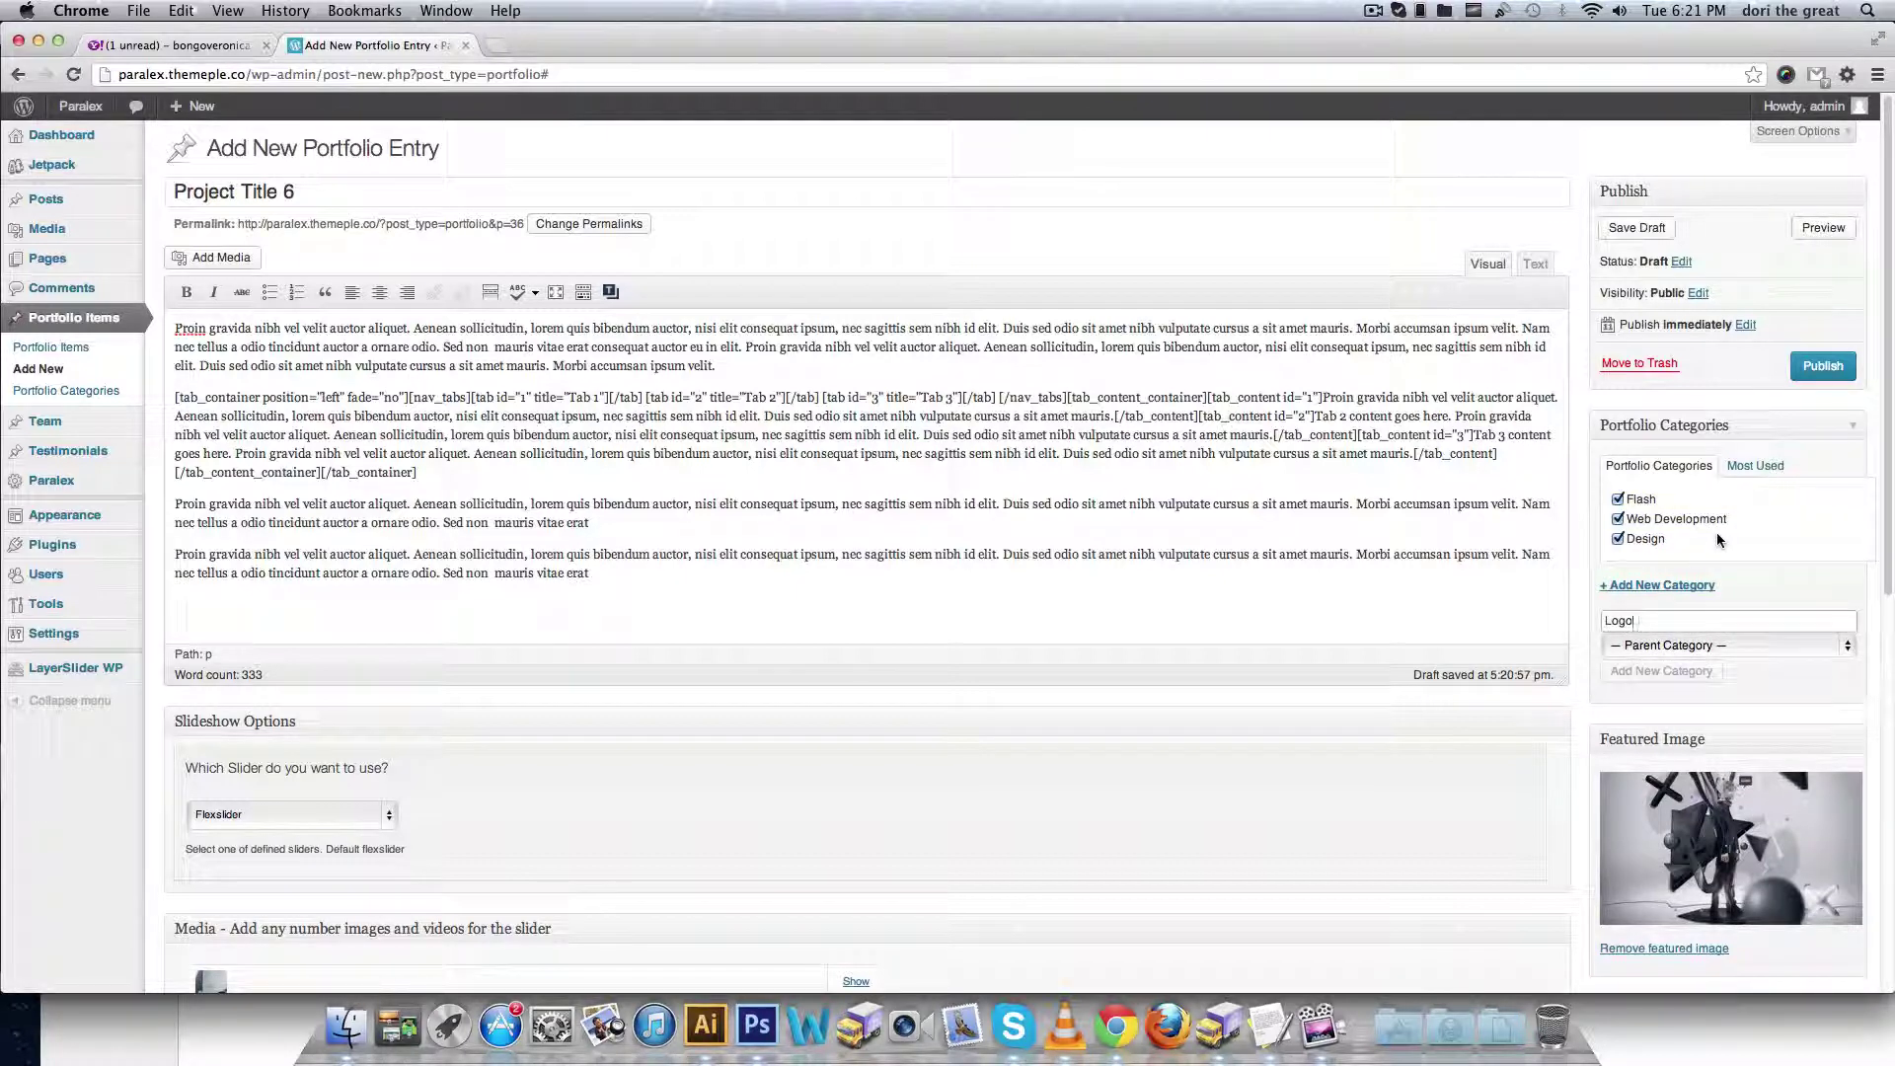
left_click(1619, 538)
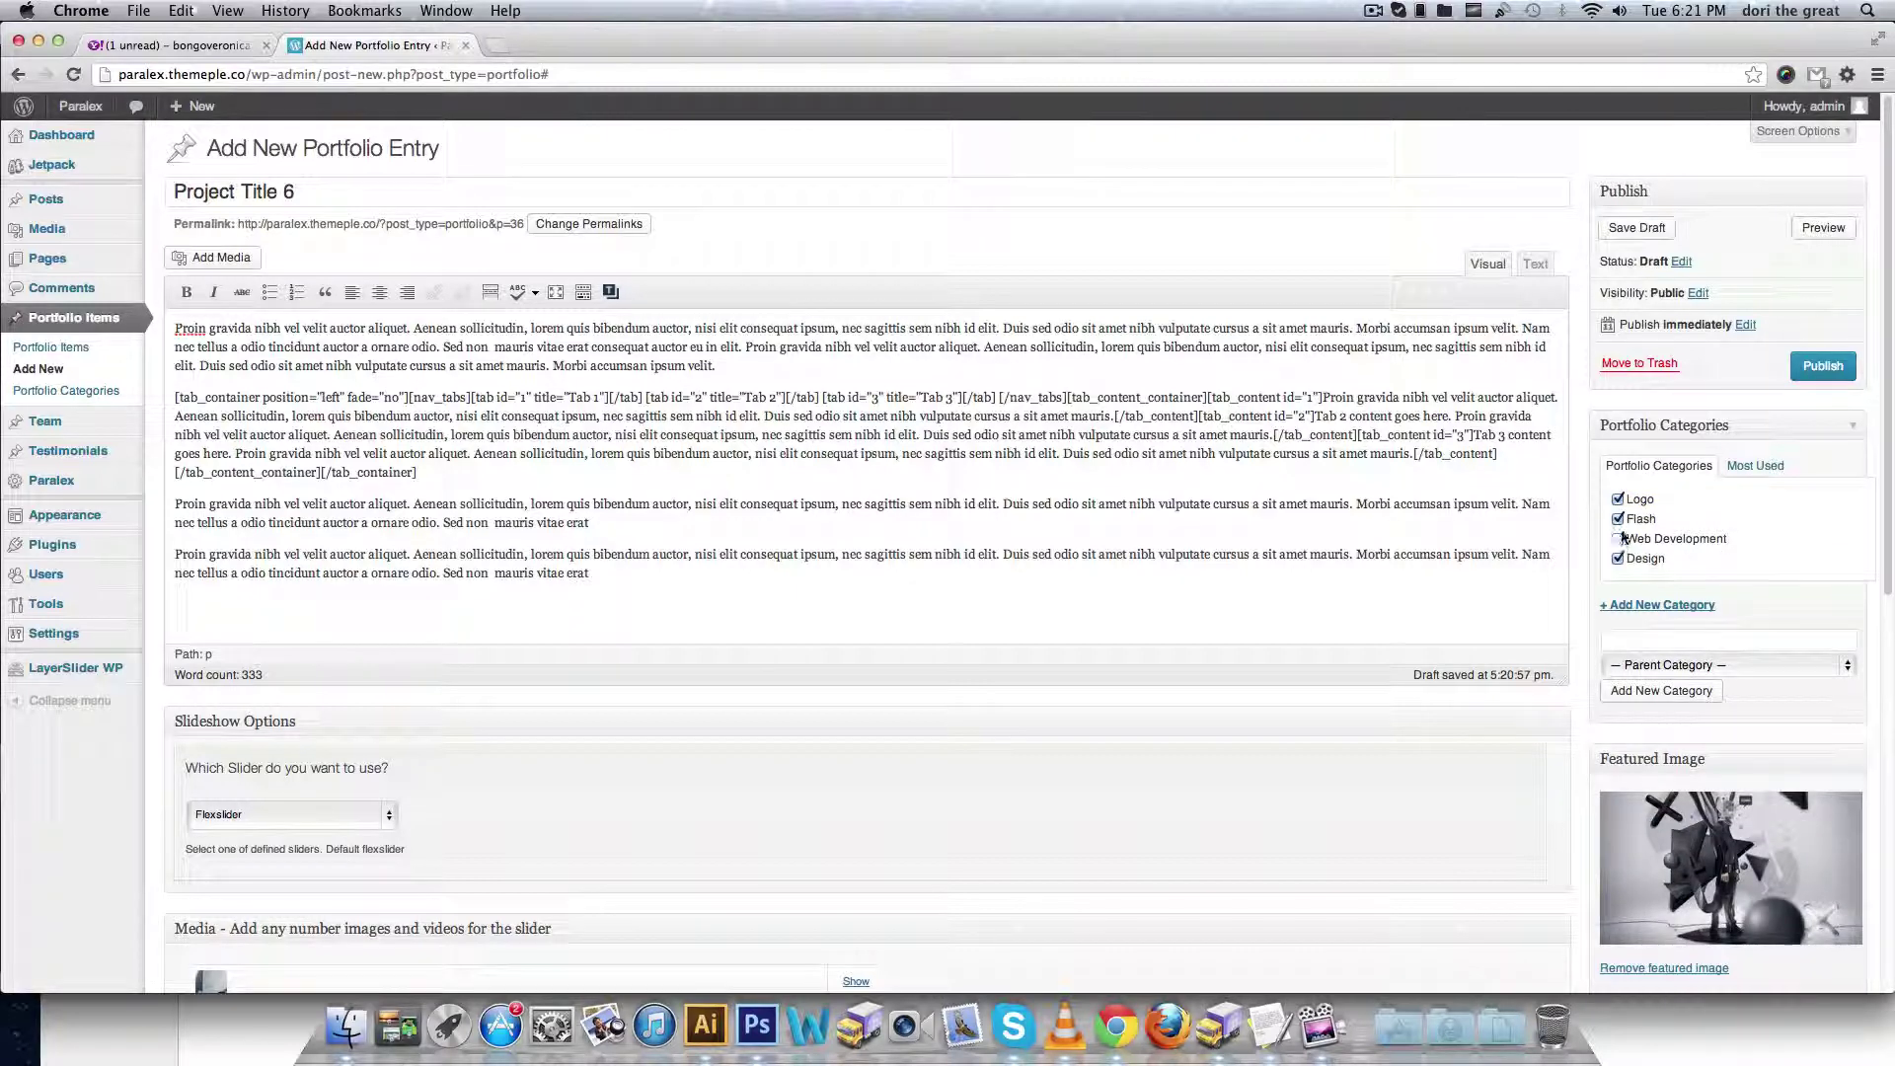
left_click(1618, 519)
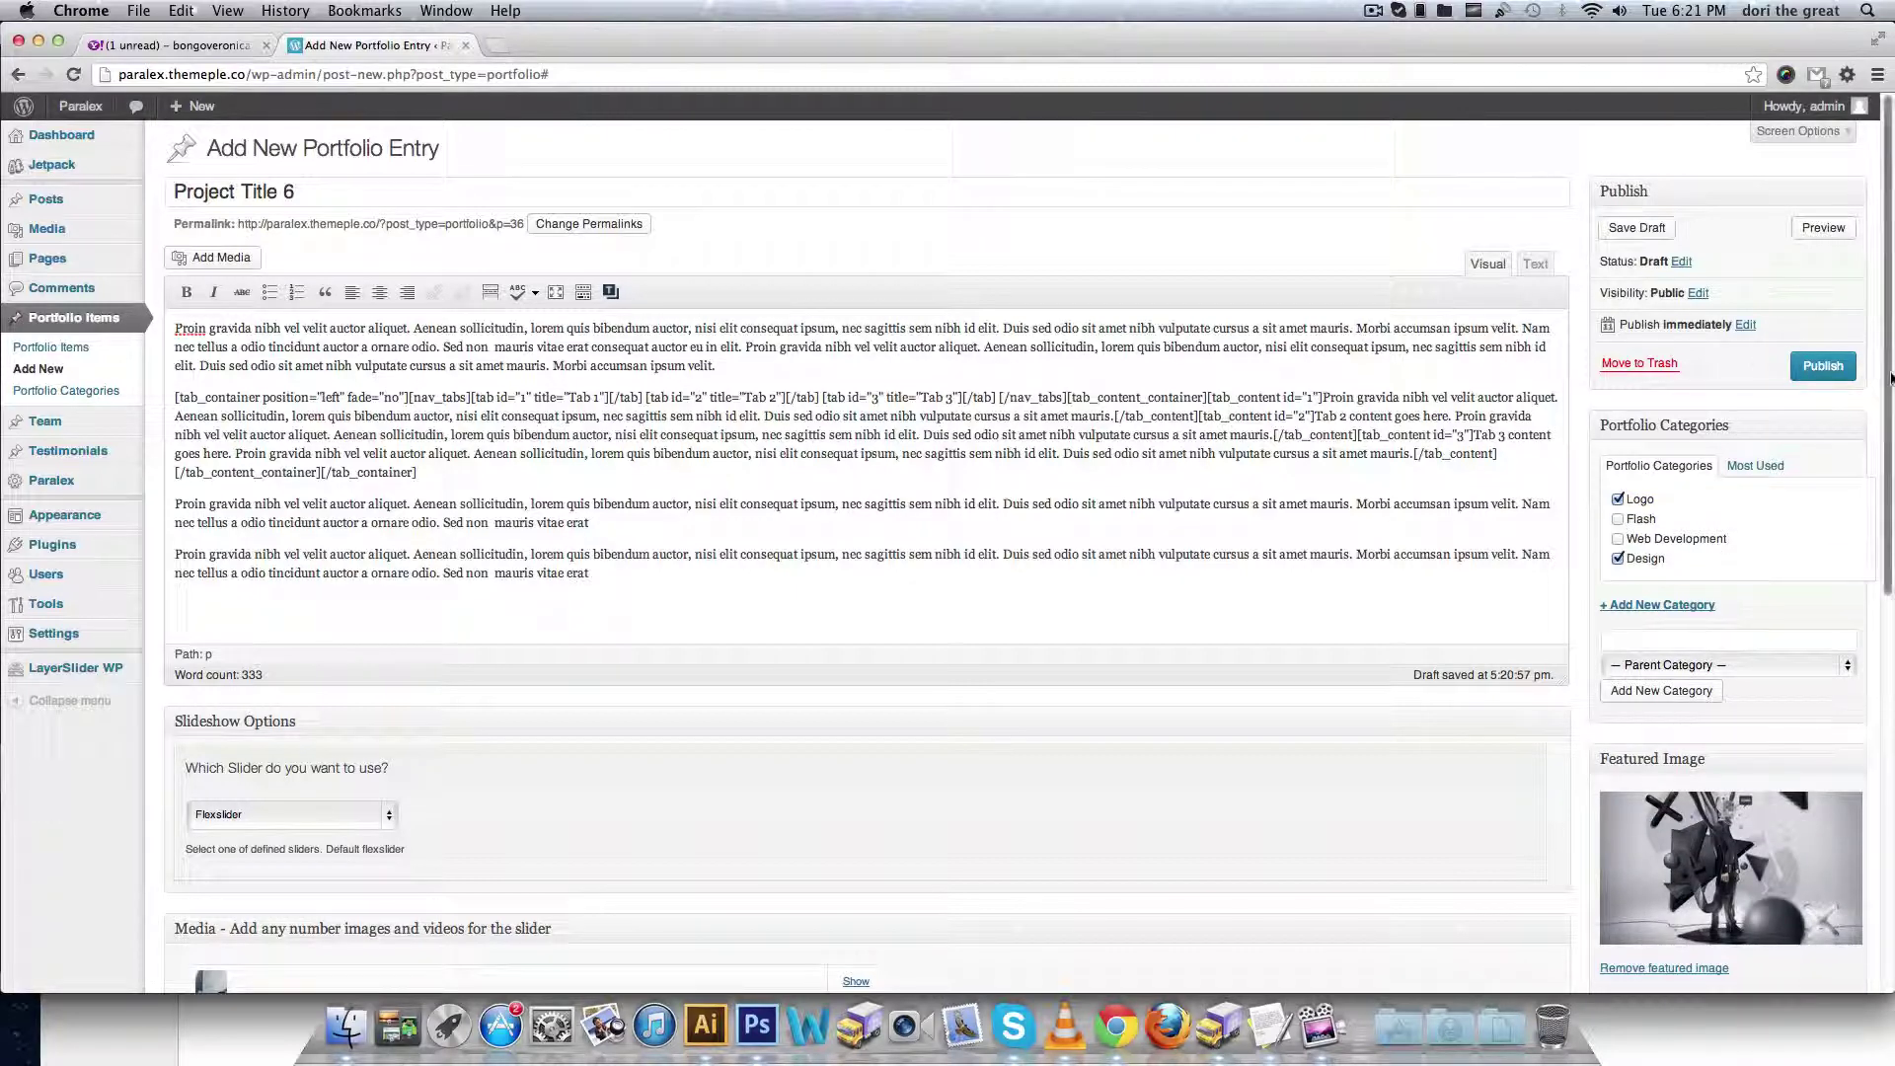
- Select the staff member as the entry's author in the portfolio meta information
left_click_drag(1889, 373, 1891, 678)
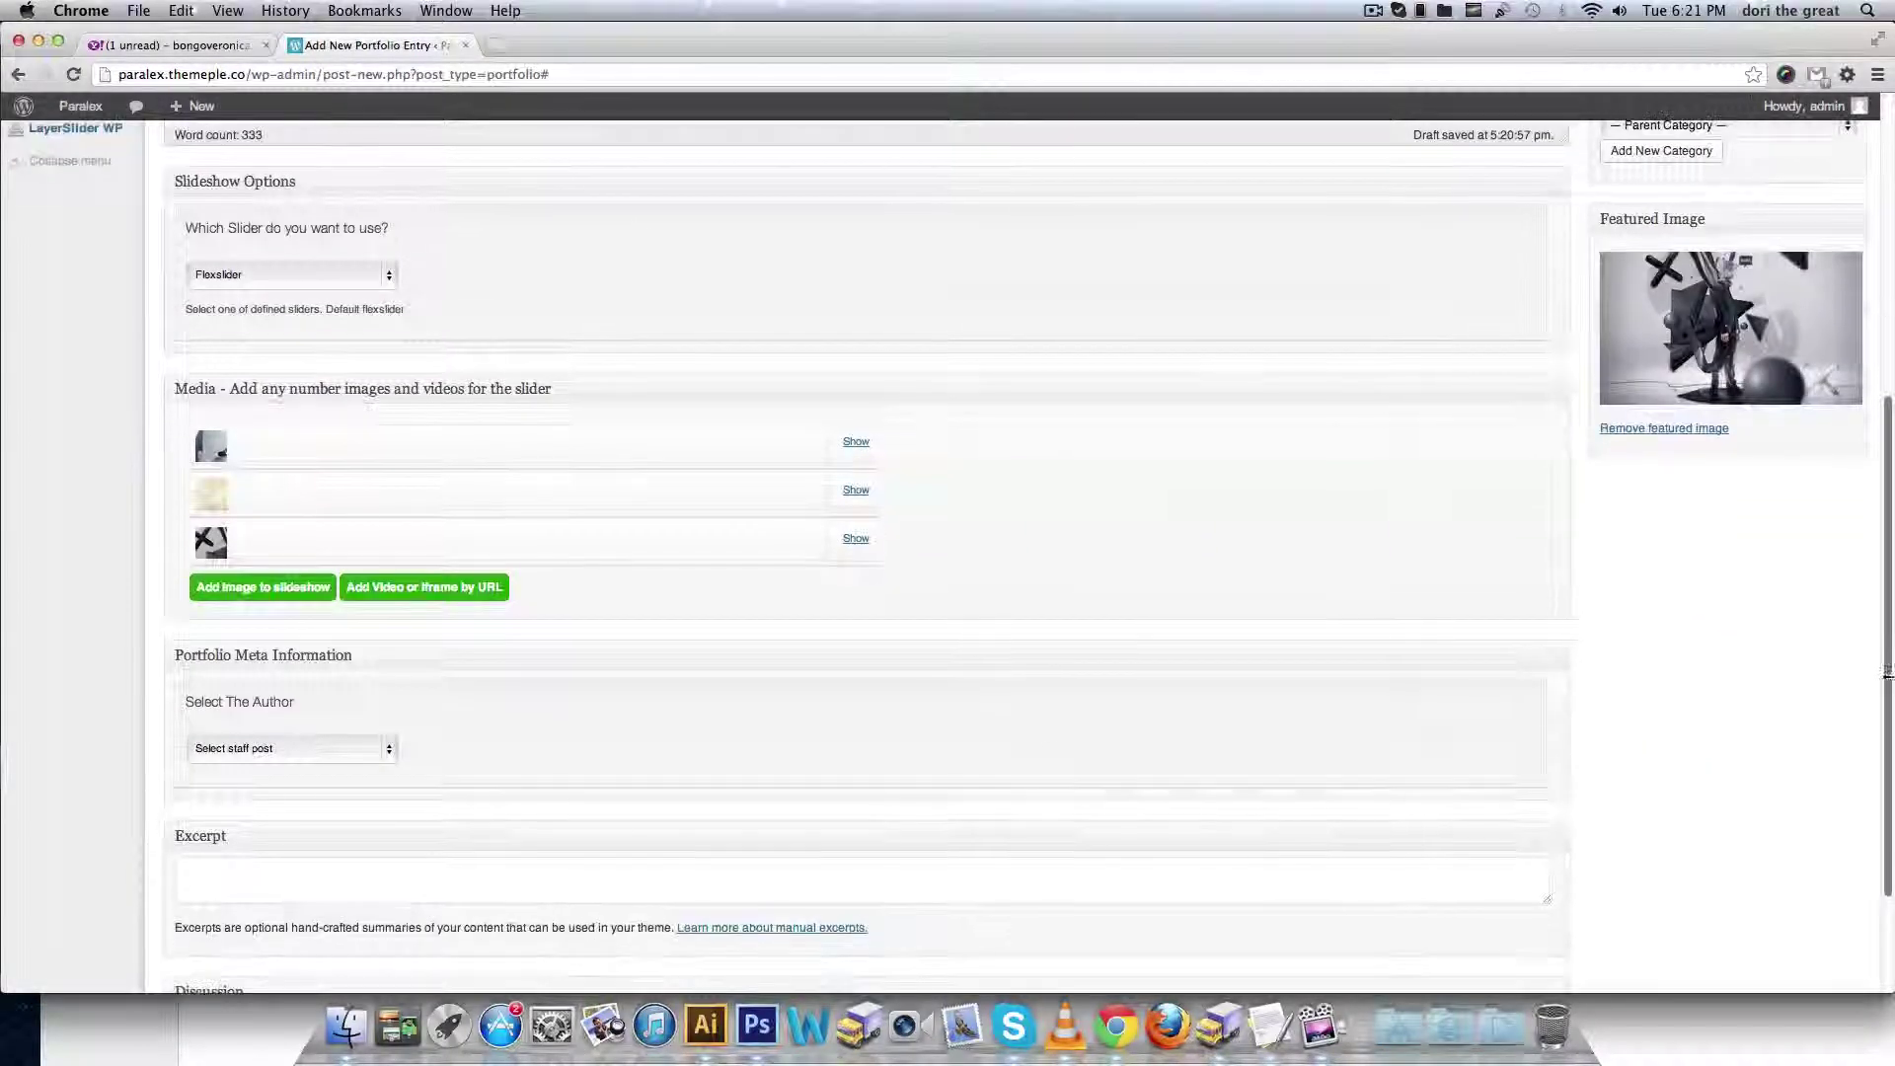
left_click(268, 753)
left_click(269, 769)
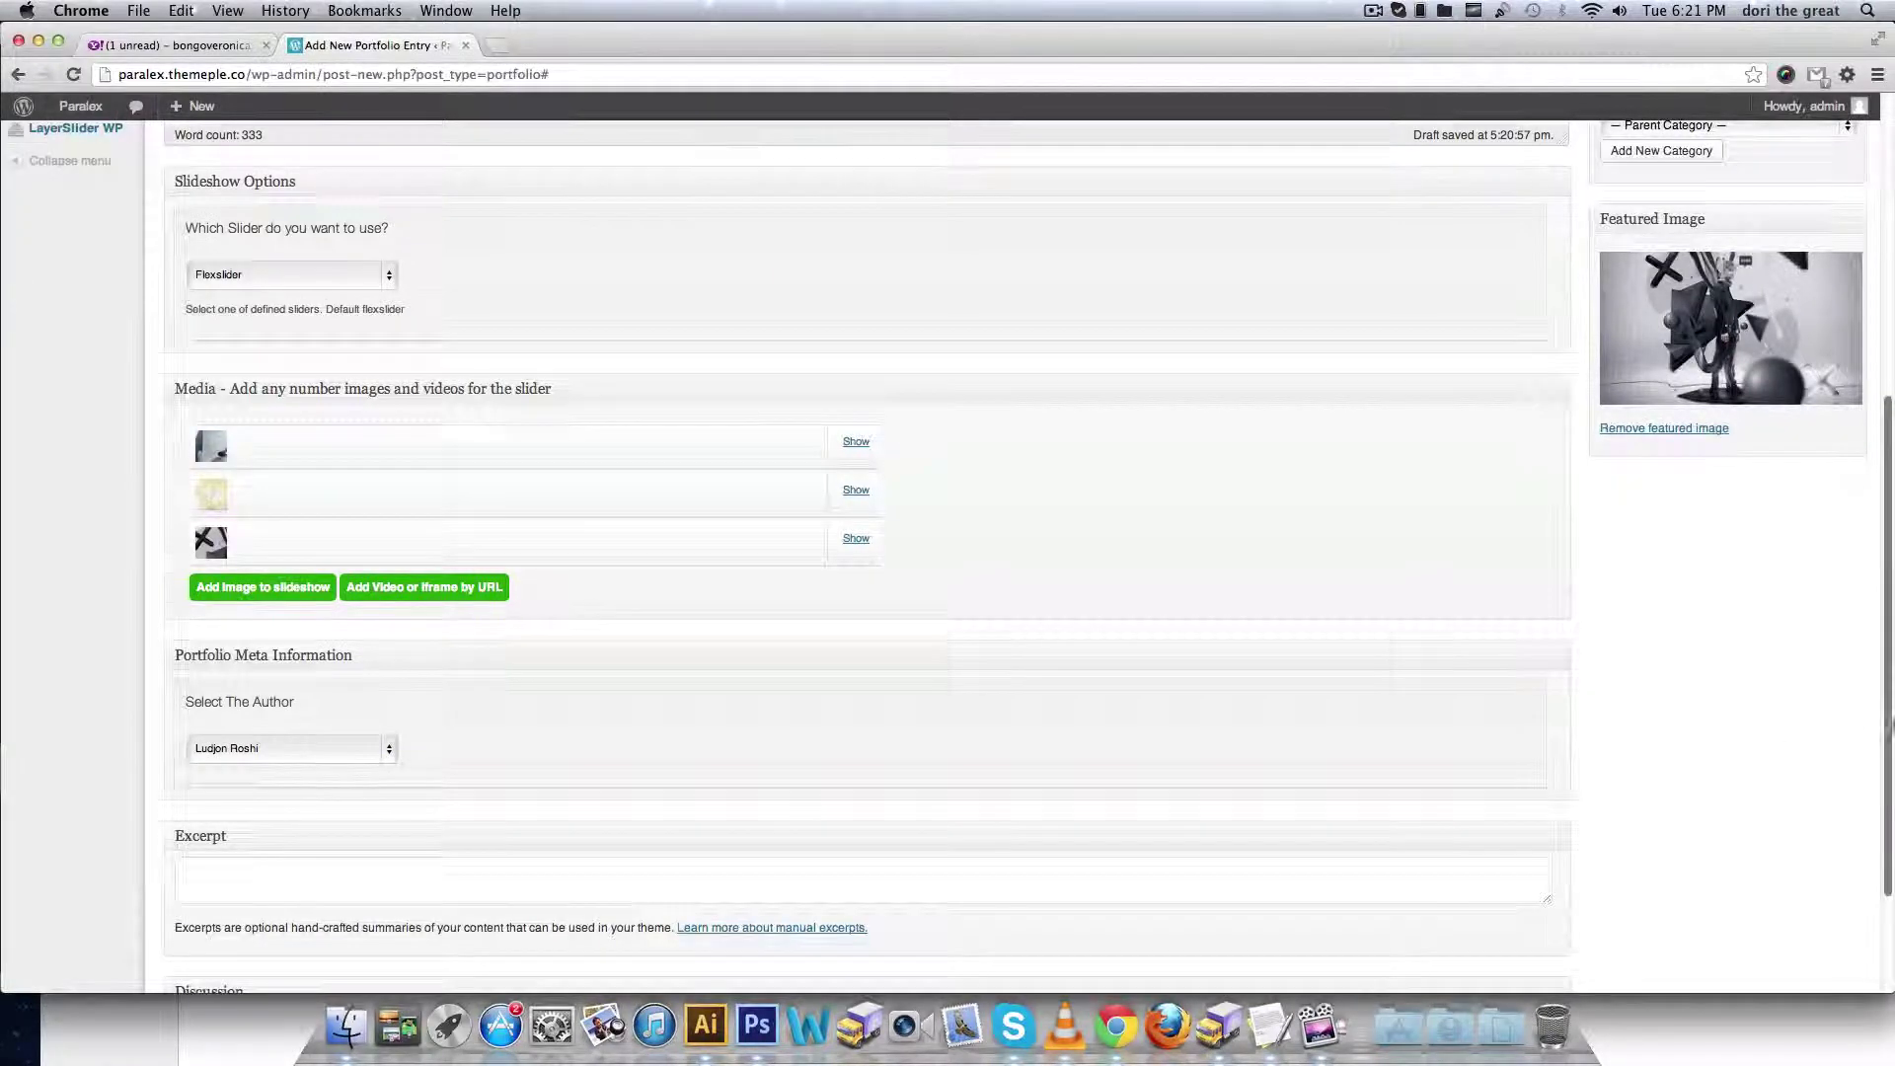
- Publish the Project Title 6 entry and open the list of portfolio items
left_click_drag(1892, 731, 1892, 434)
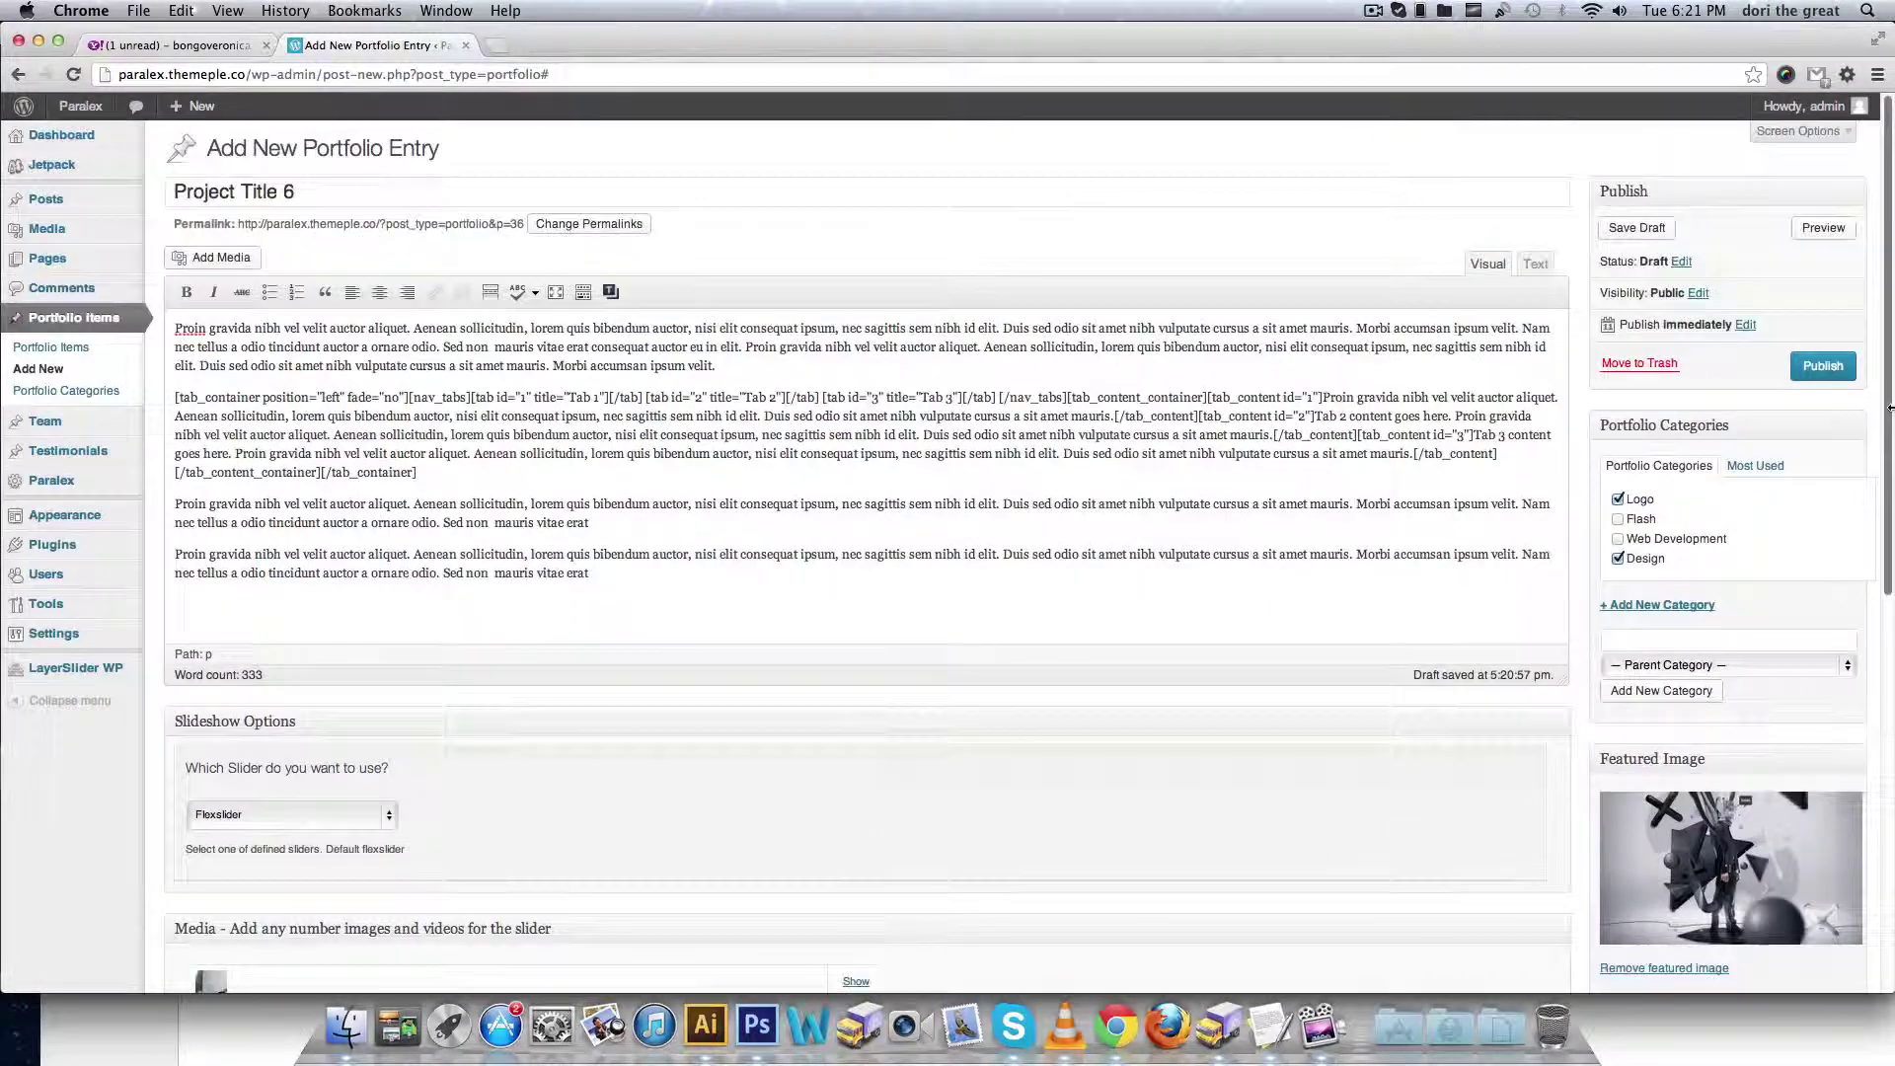
left_click(1824, 375)
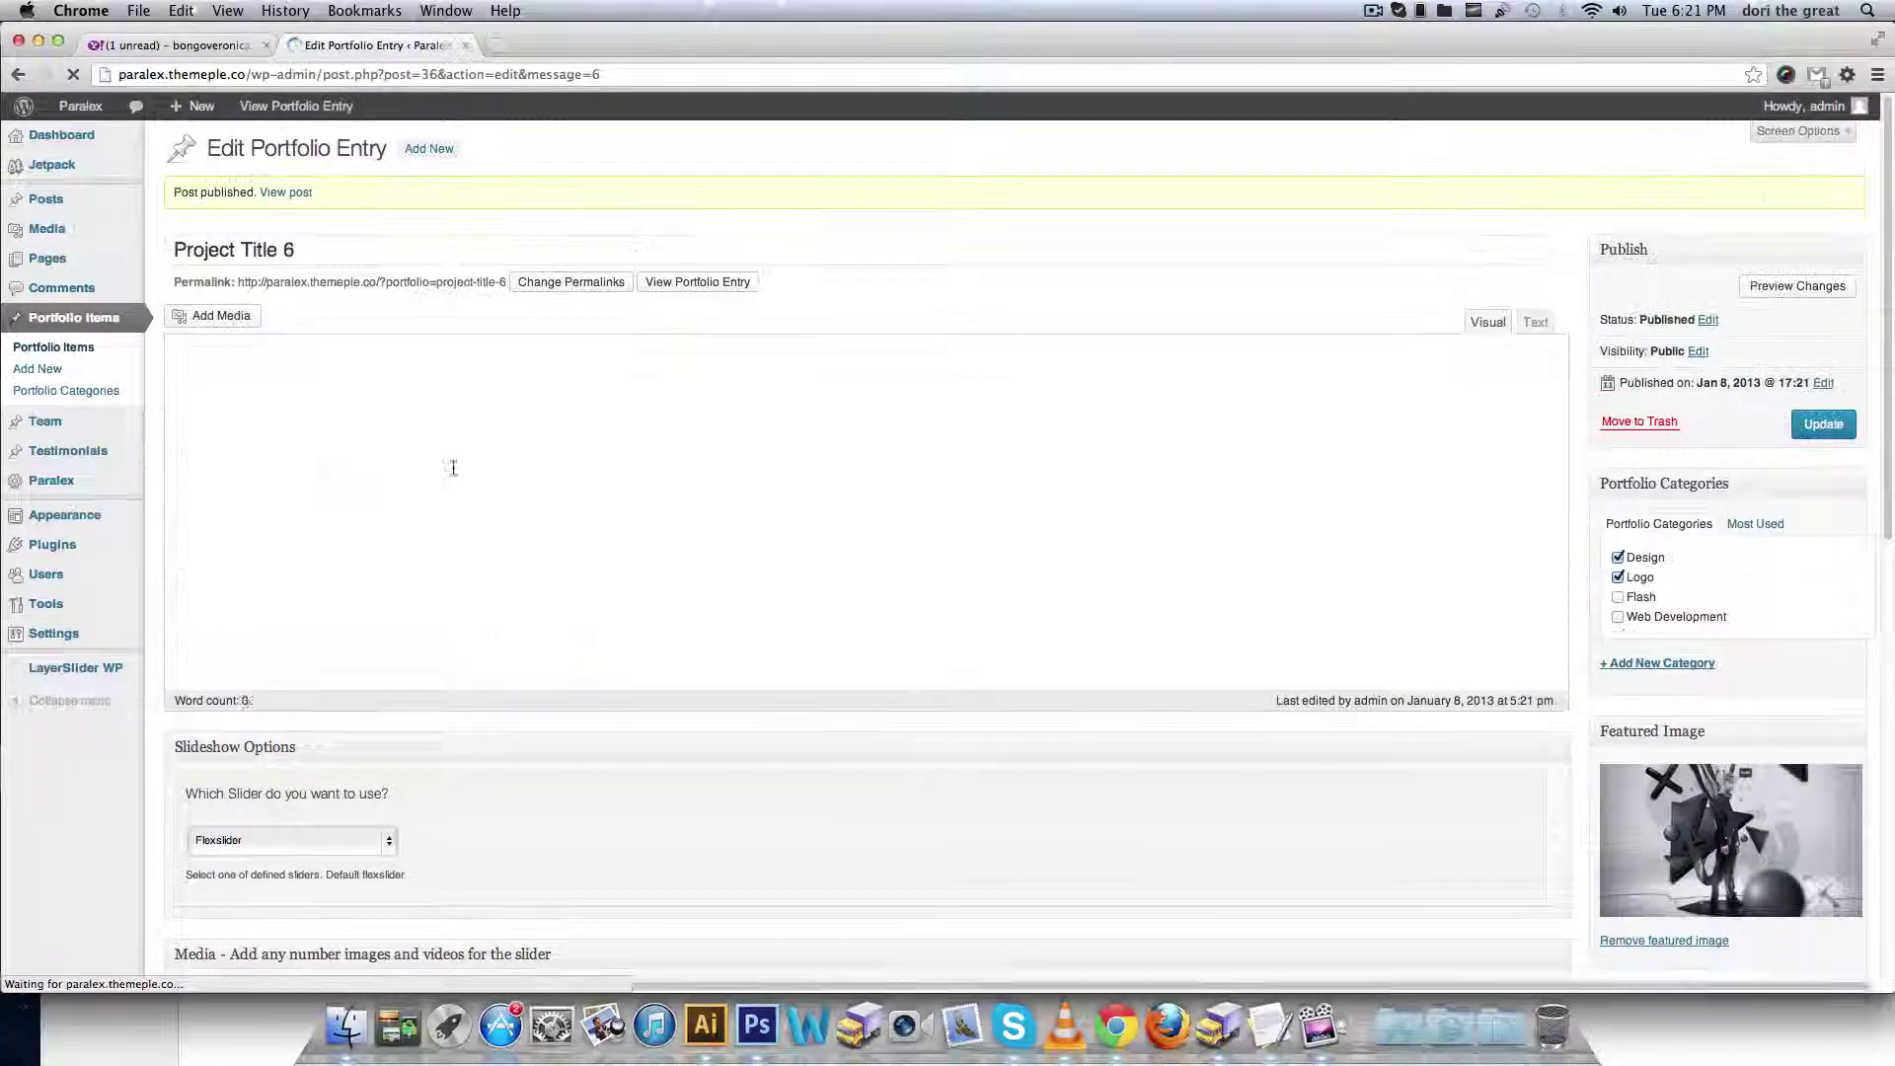
left_click(70, 354)
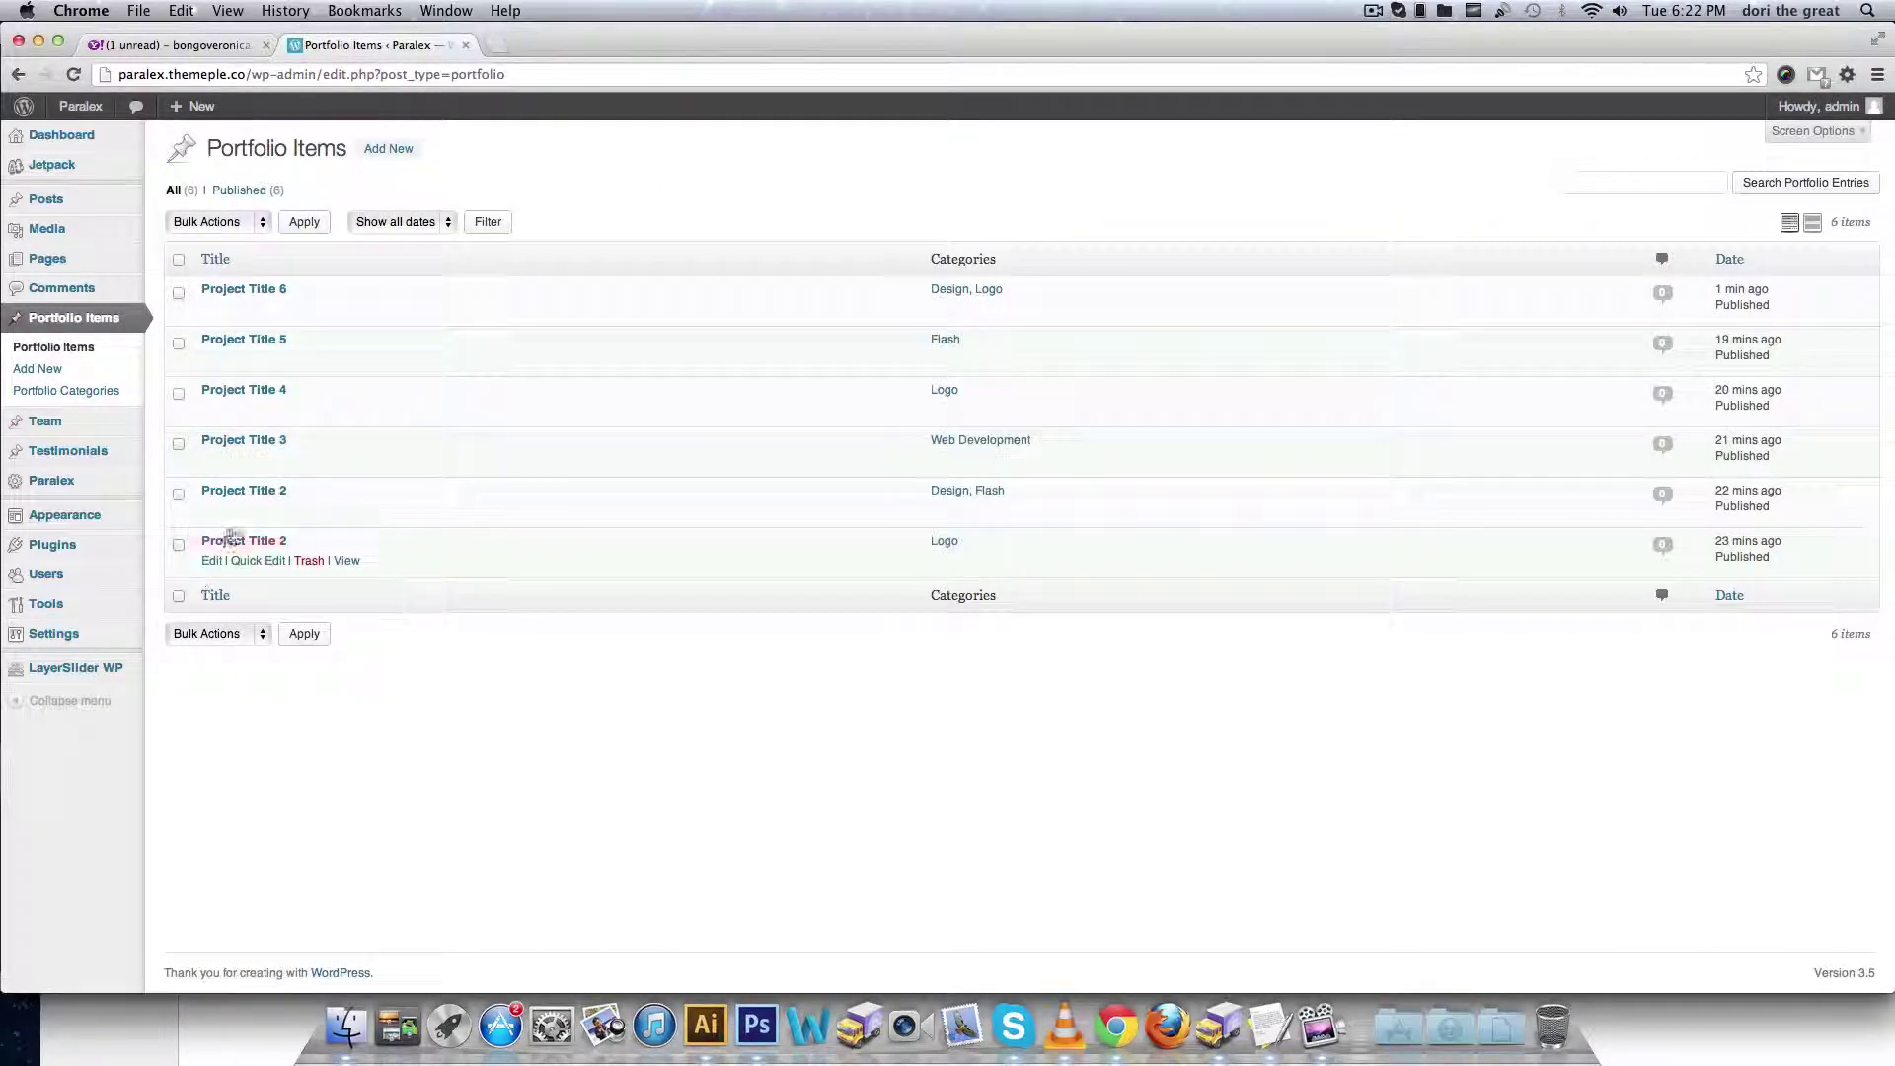
- Start a new page titled Portfolio Three Columns
left_click(50, 267)
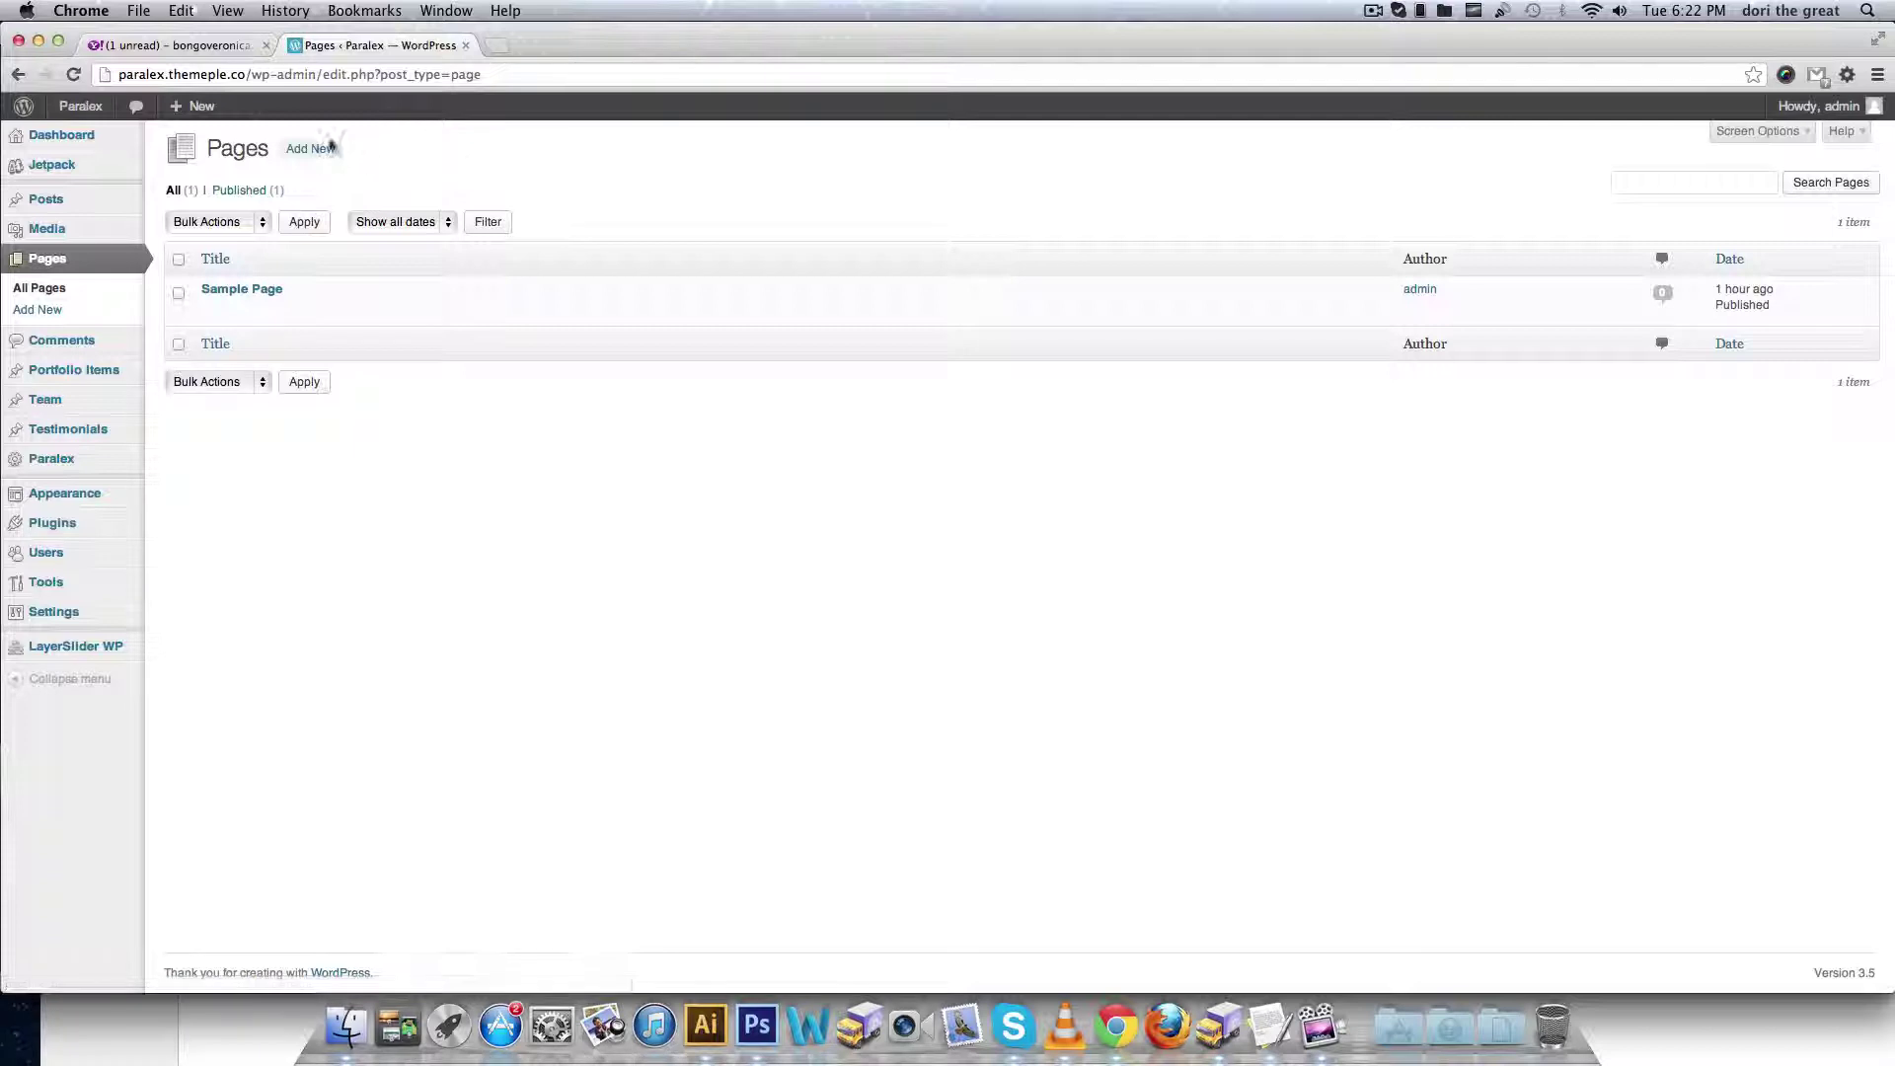
left_click(331, 149)
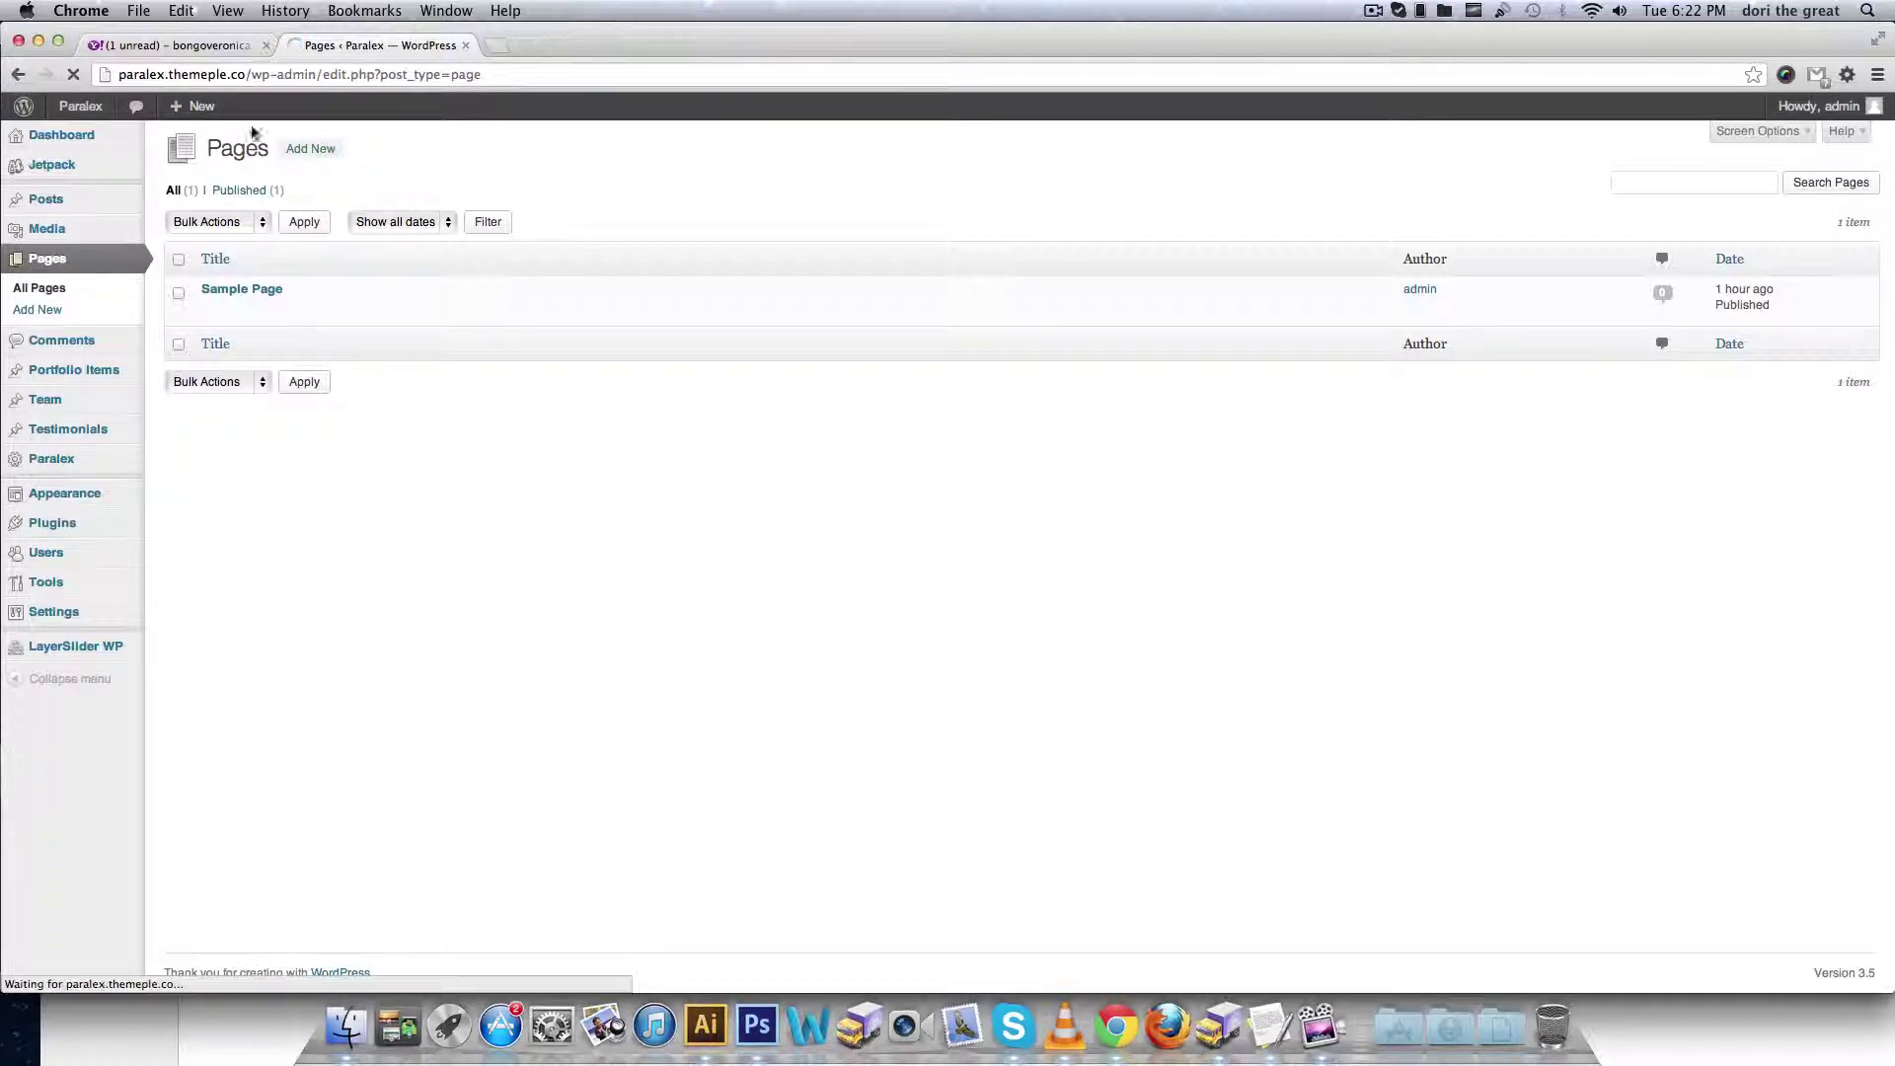
type("P")
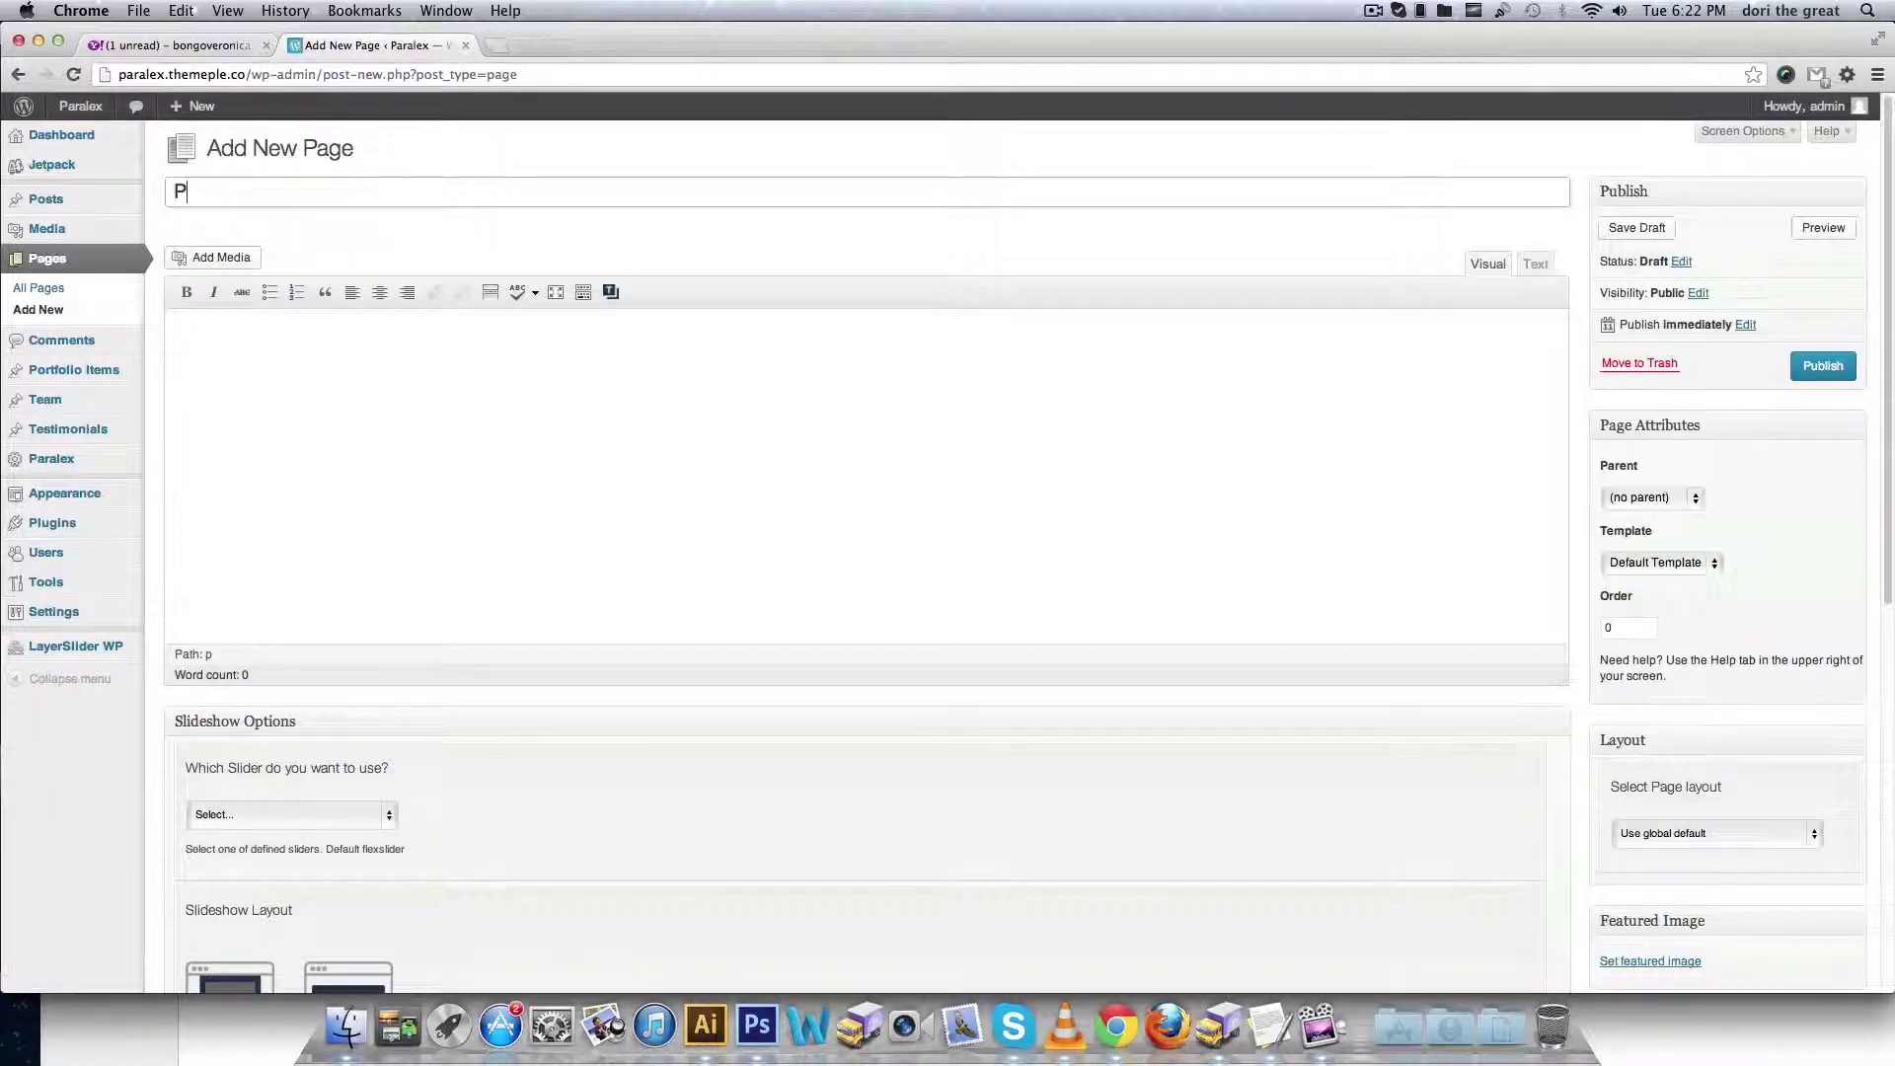
type("ortfolio Three Columns")
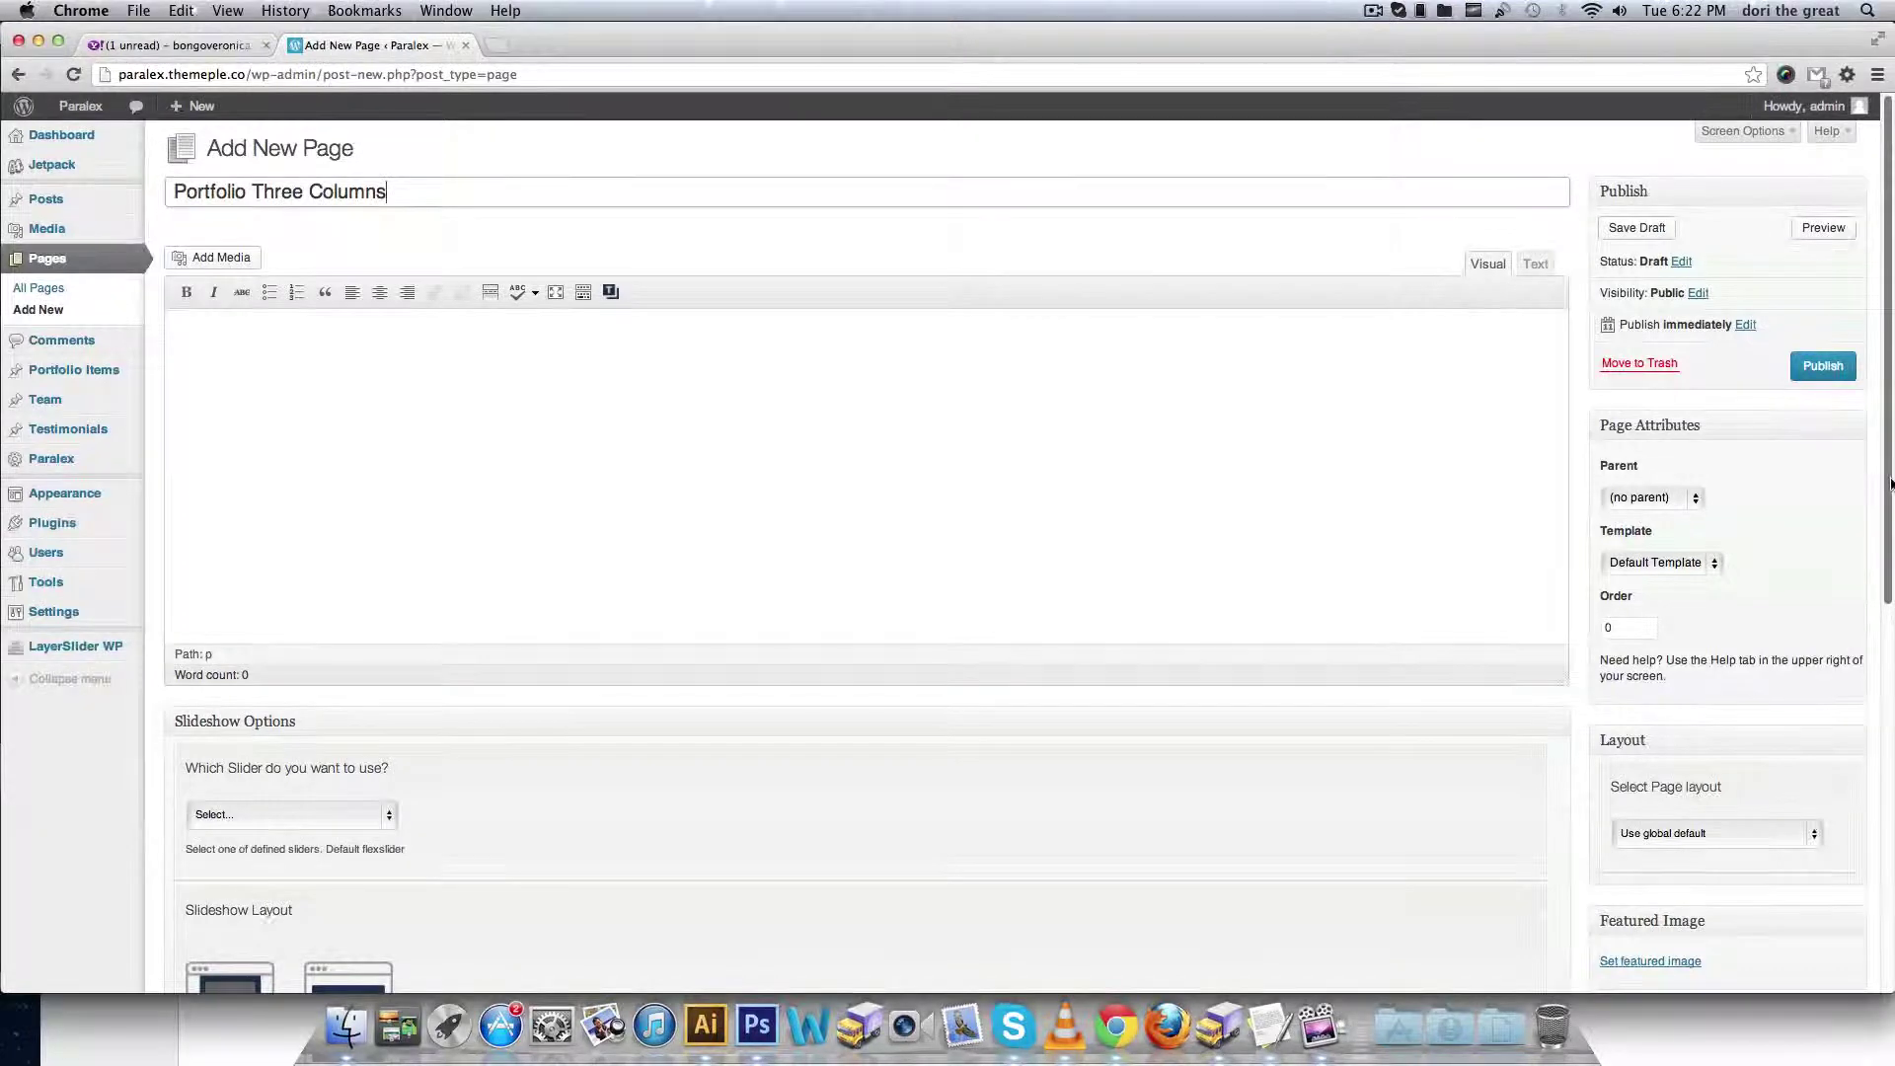
left_click_drag(1891, 484, 1891, 878)
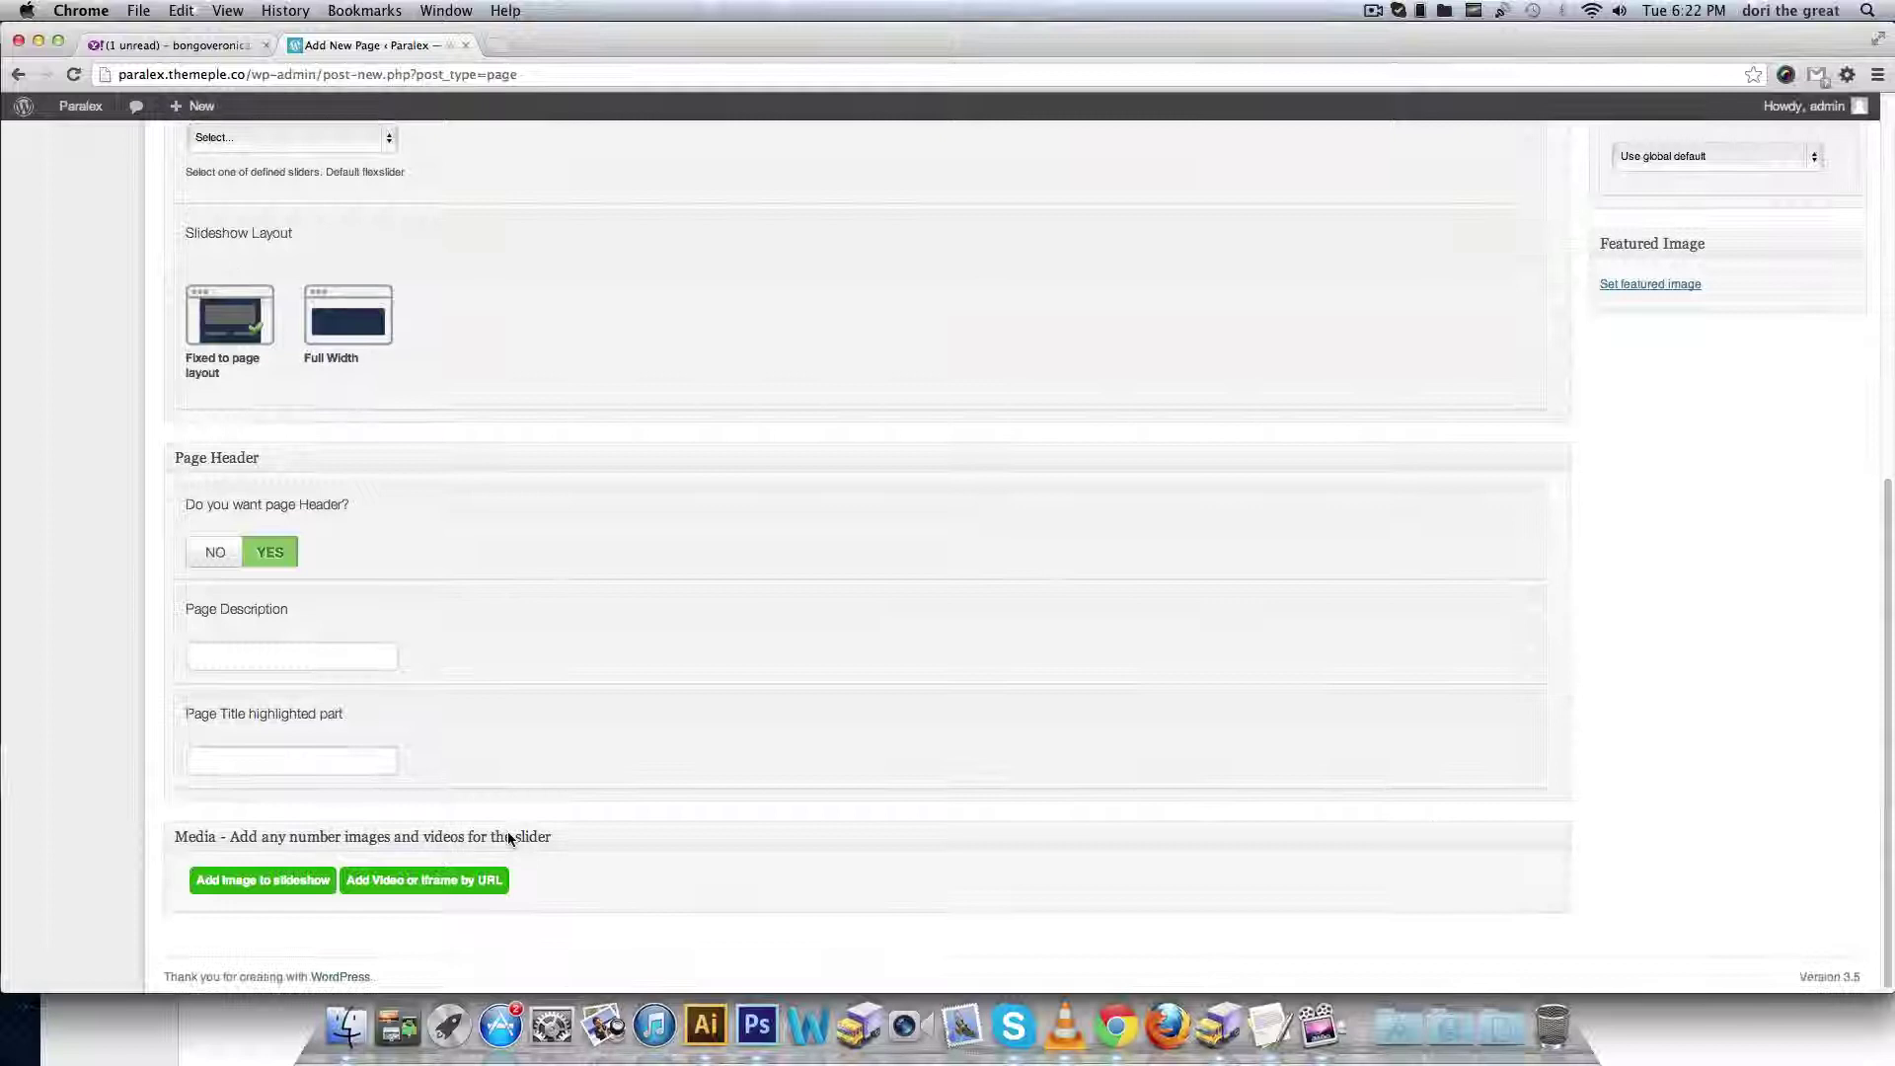
- Set the header's page description to "This is a page that shows all our works" and the highlighted title part to "Three"
left_click(292, 664)
type("Po")
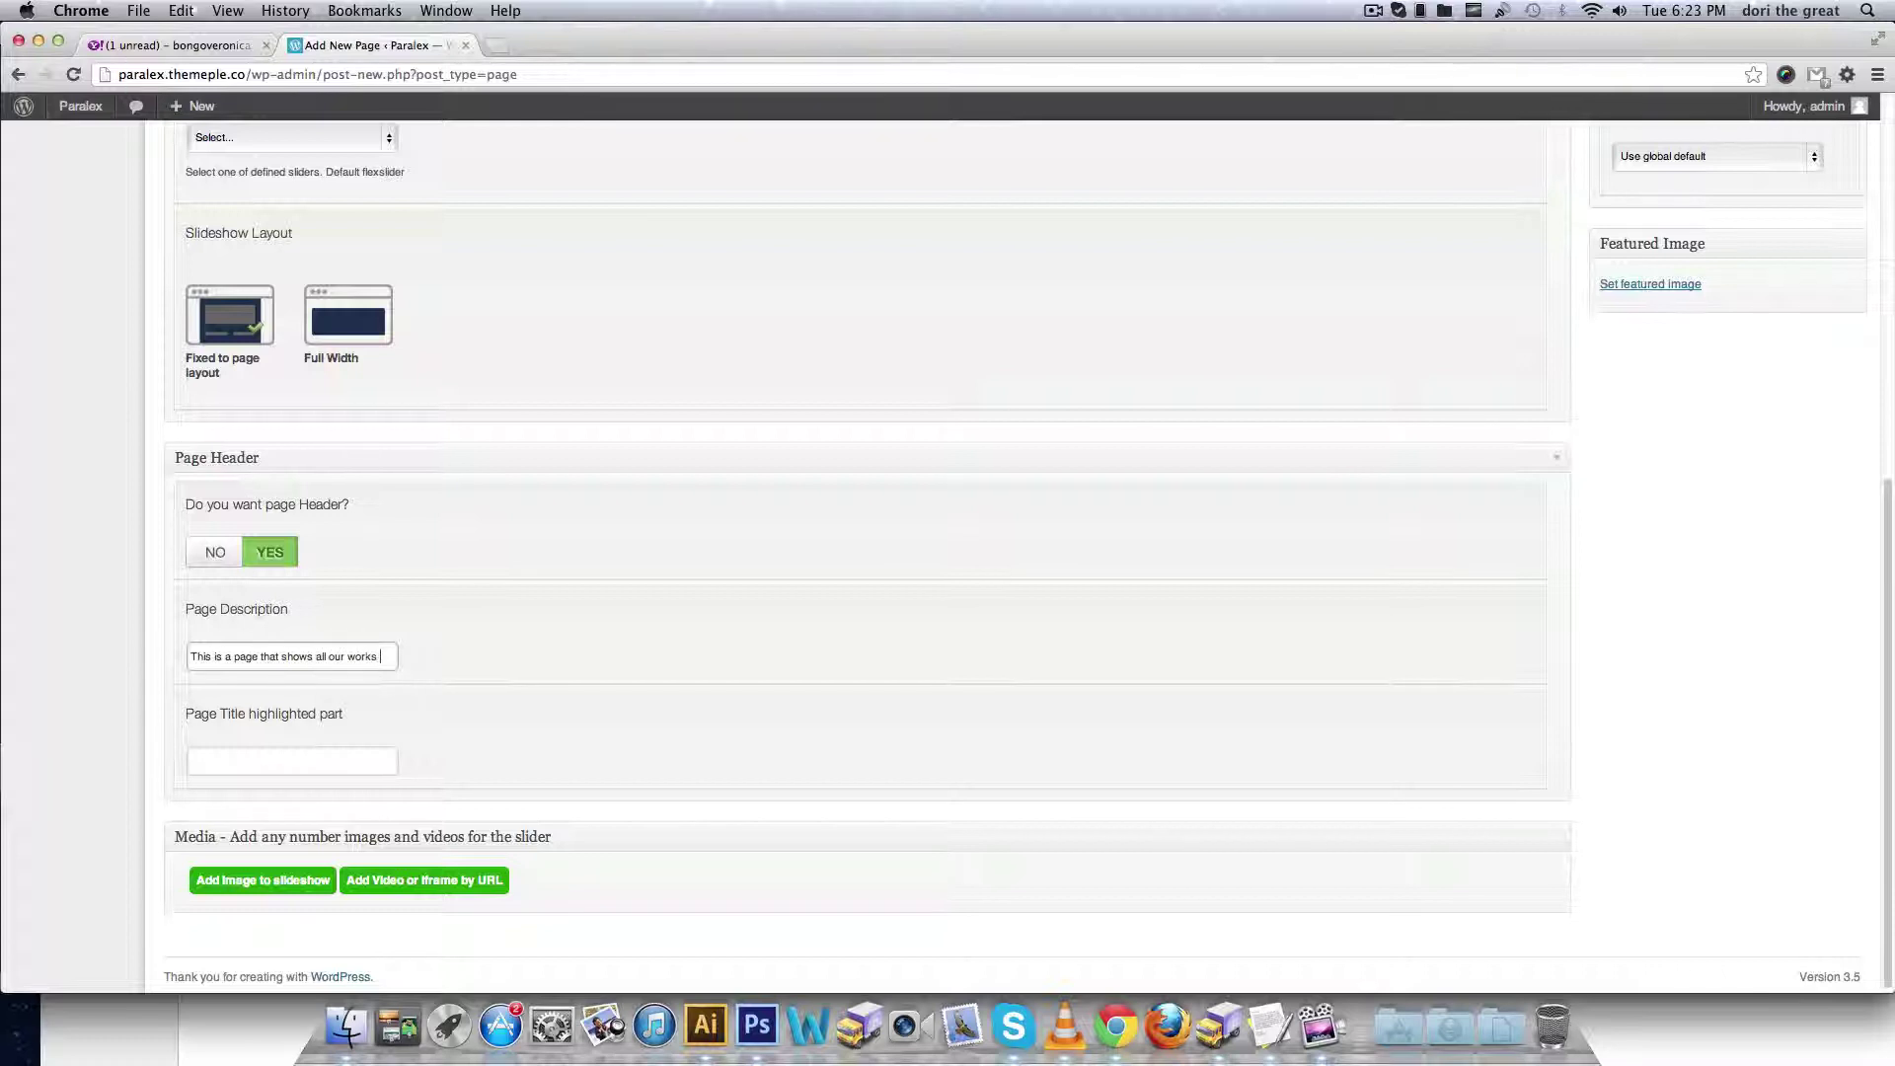
left_click(341, 766)
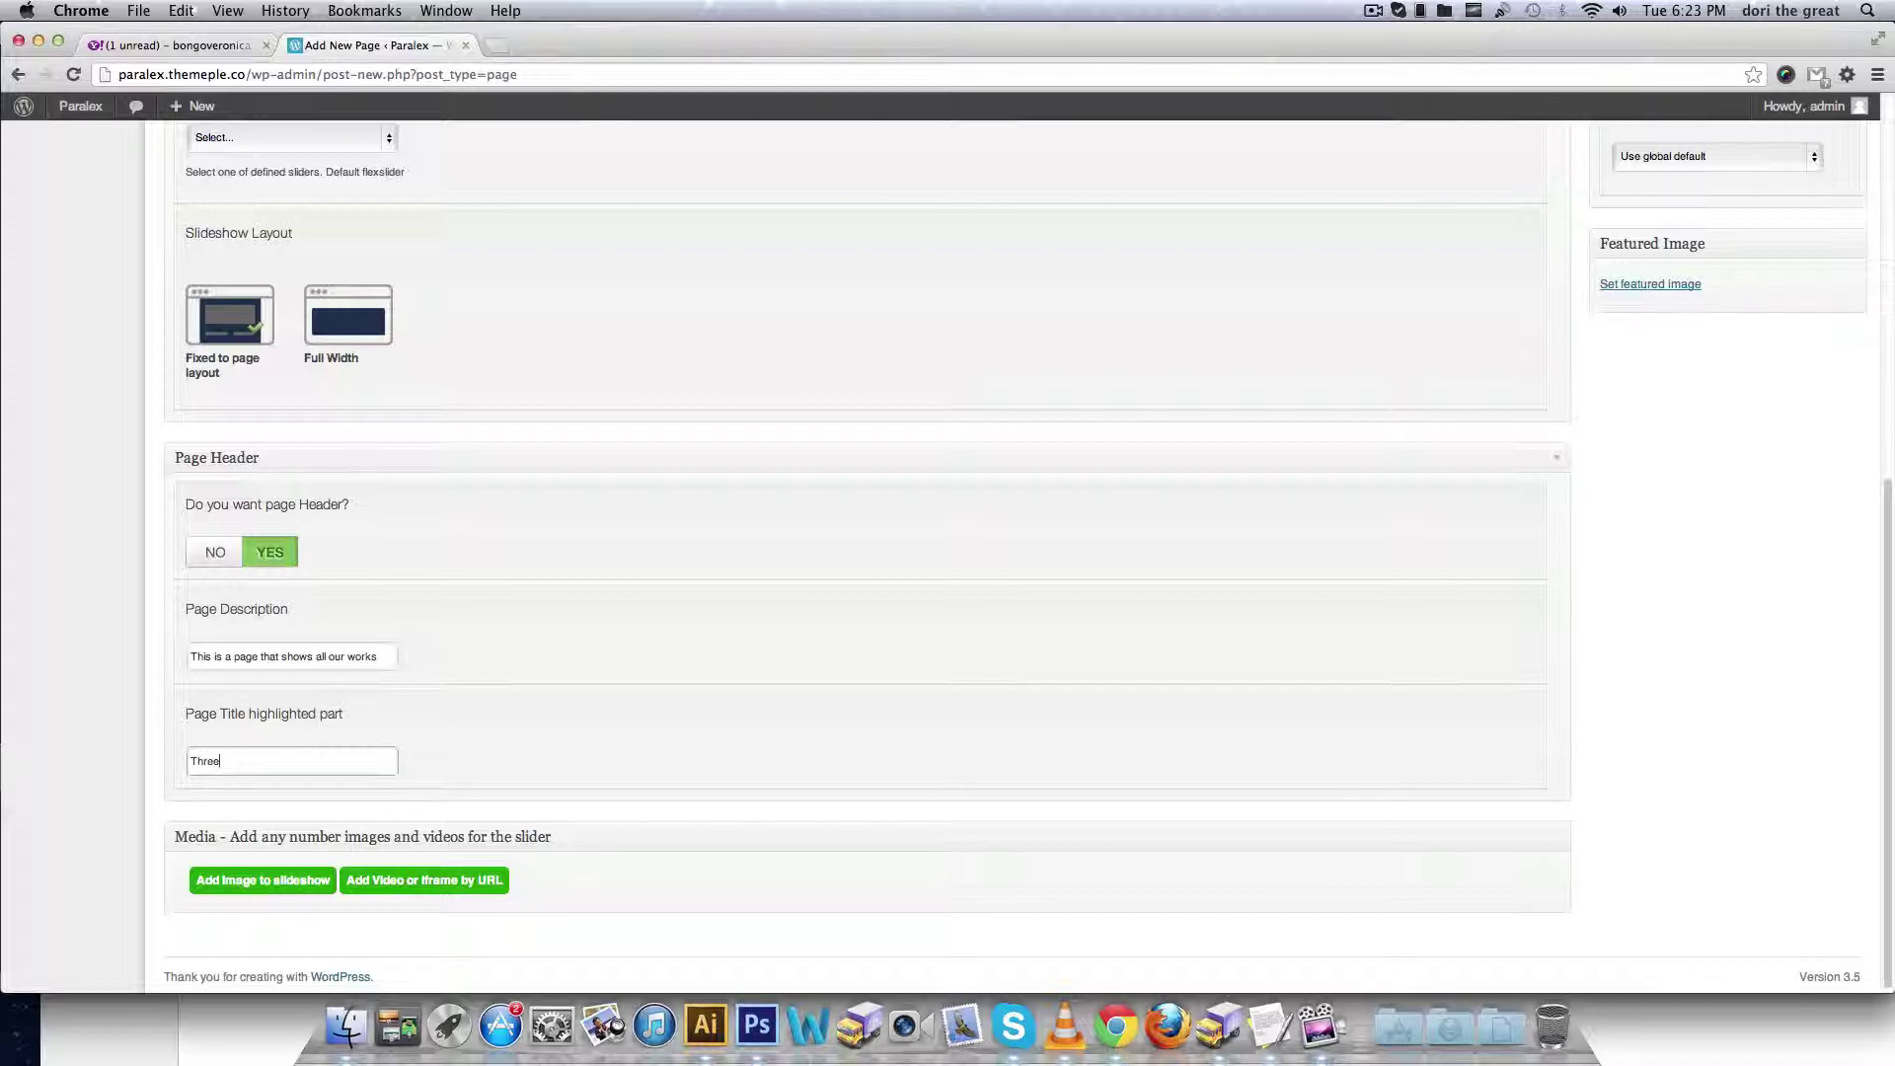
- Publish the Portfolio Three Columns page
scroll(596, 673, "up", 3)
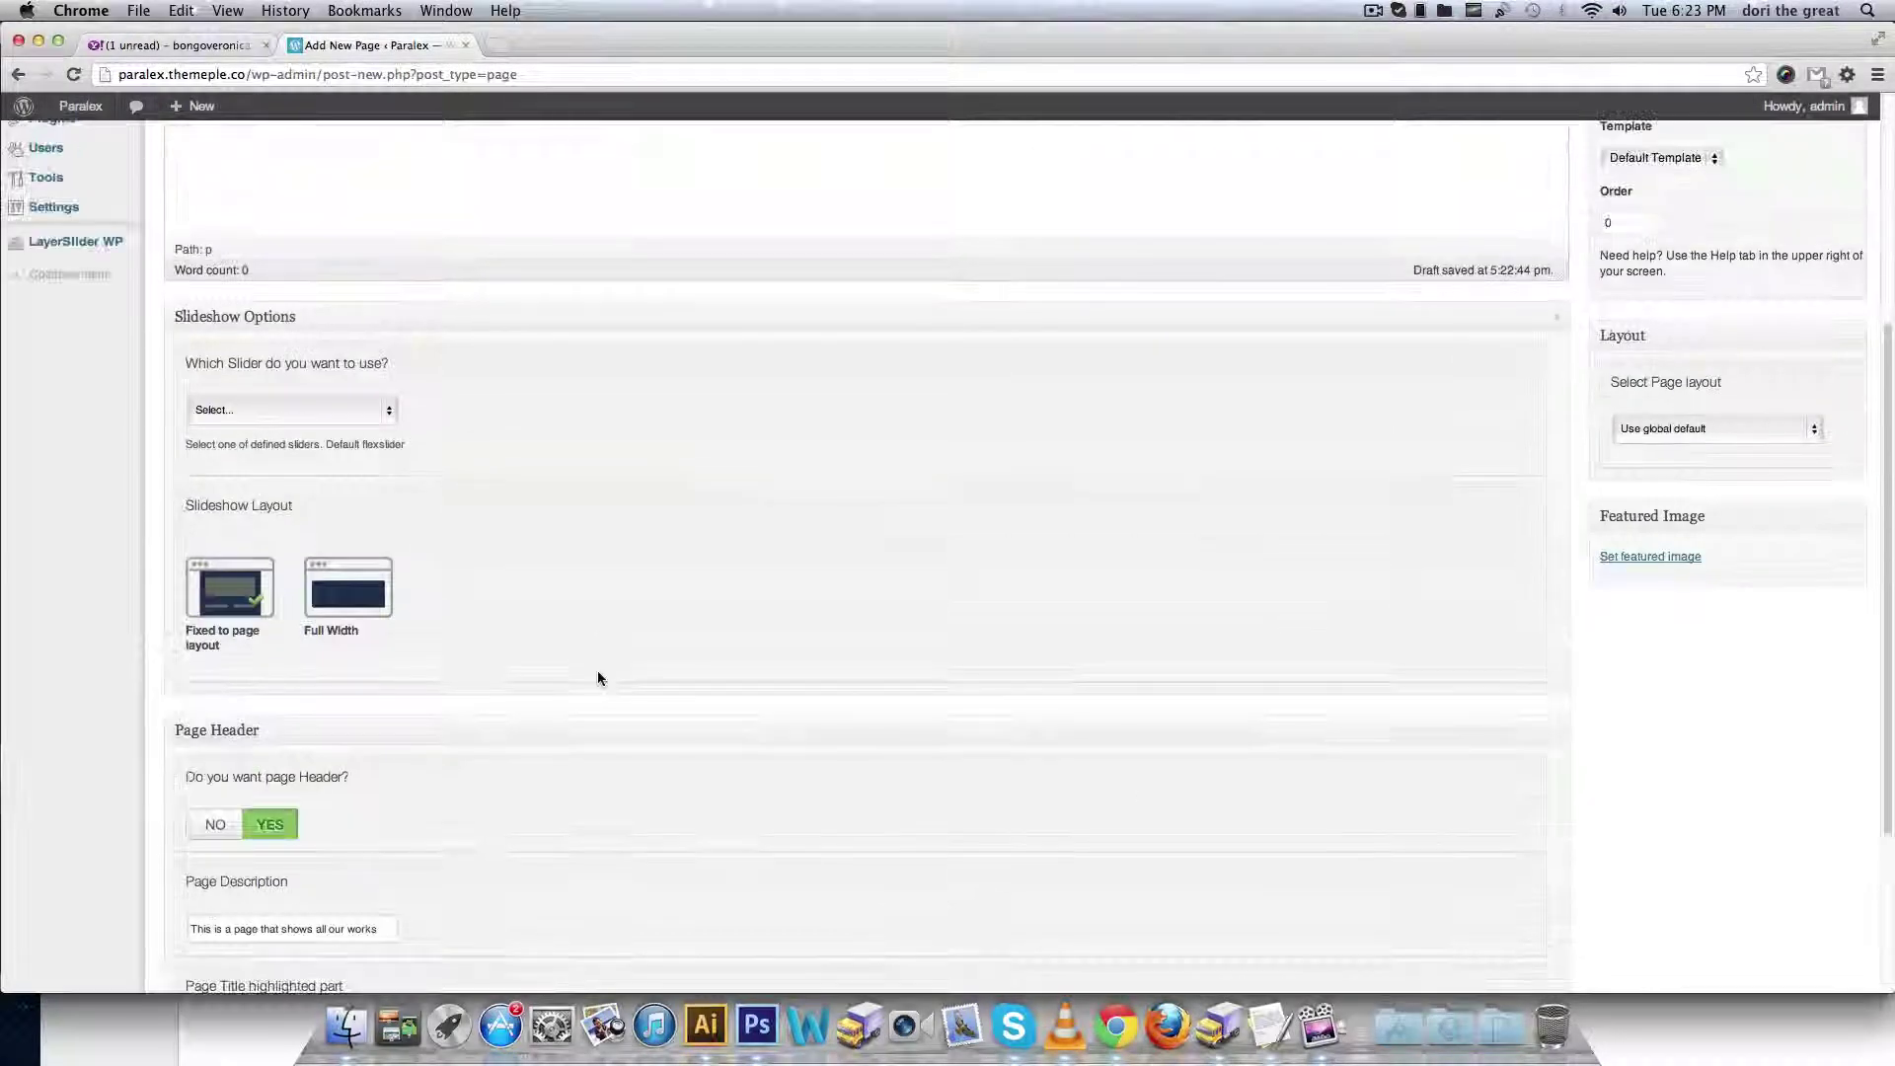
scroll(596, 672, "up", 5)
scroll(596, 671, "down", 10)
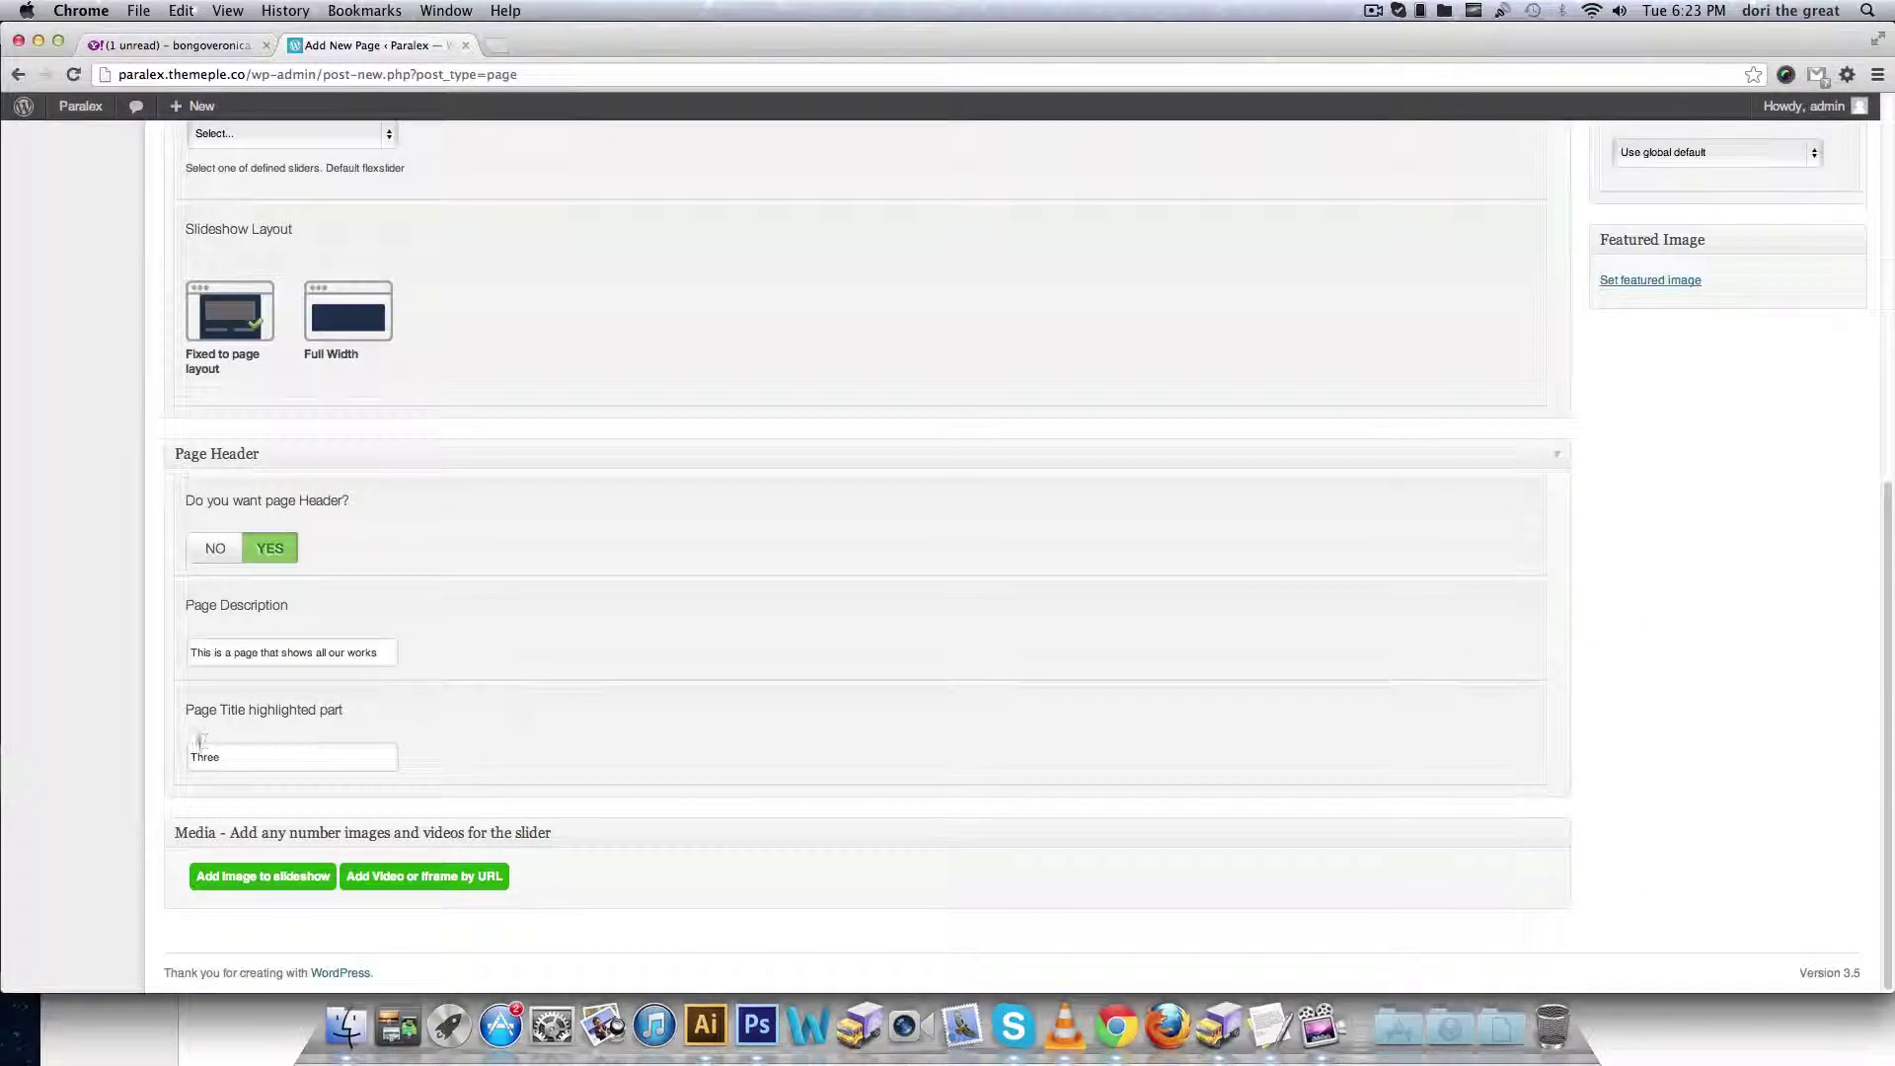
scroll(150, 727, "up", 8)
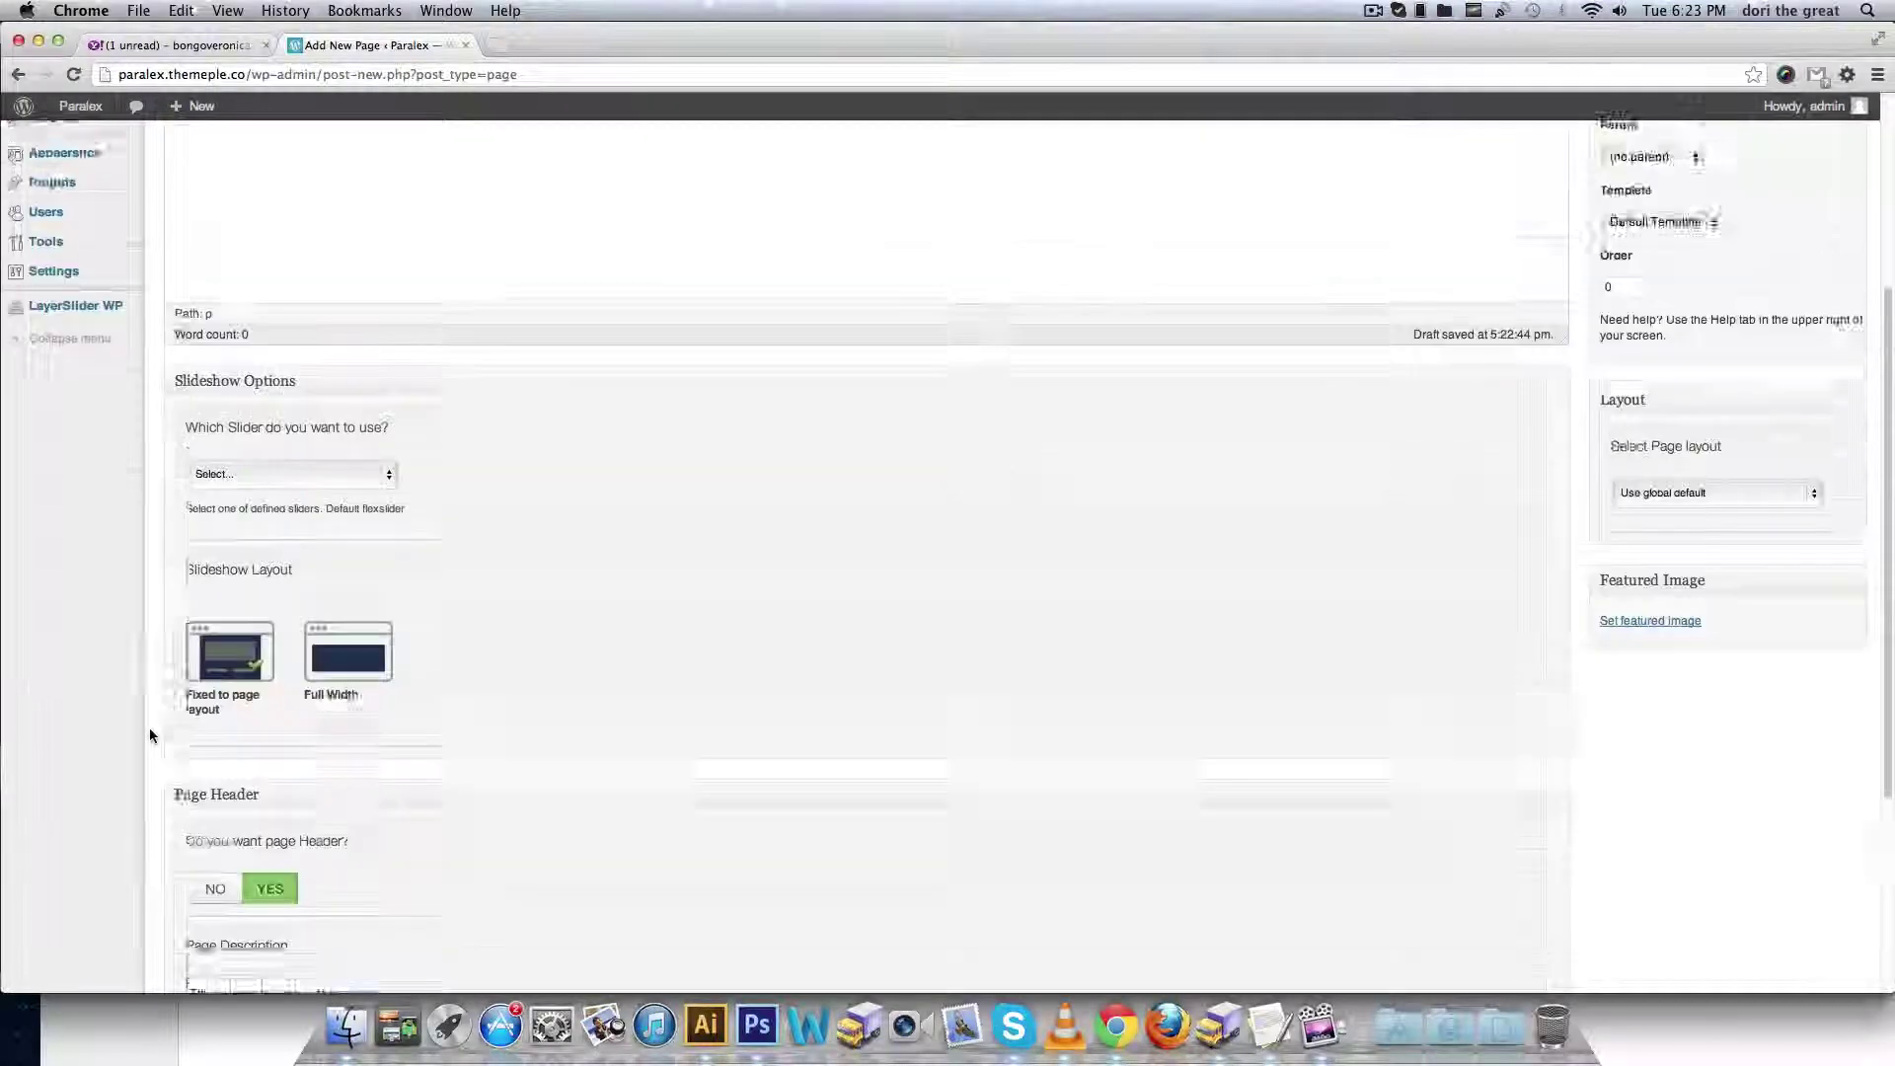
left_click_drag(306, 194, 262, 193)
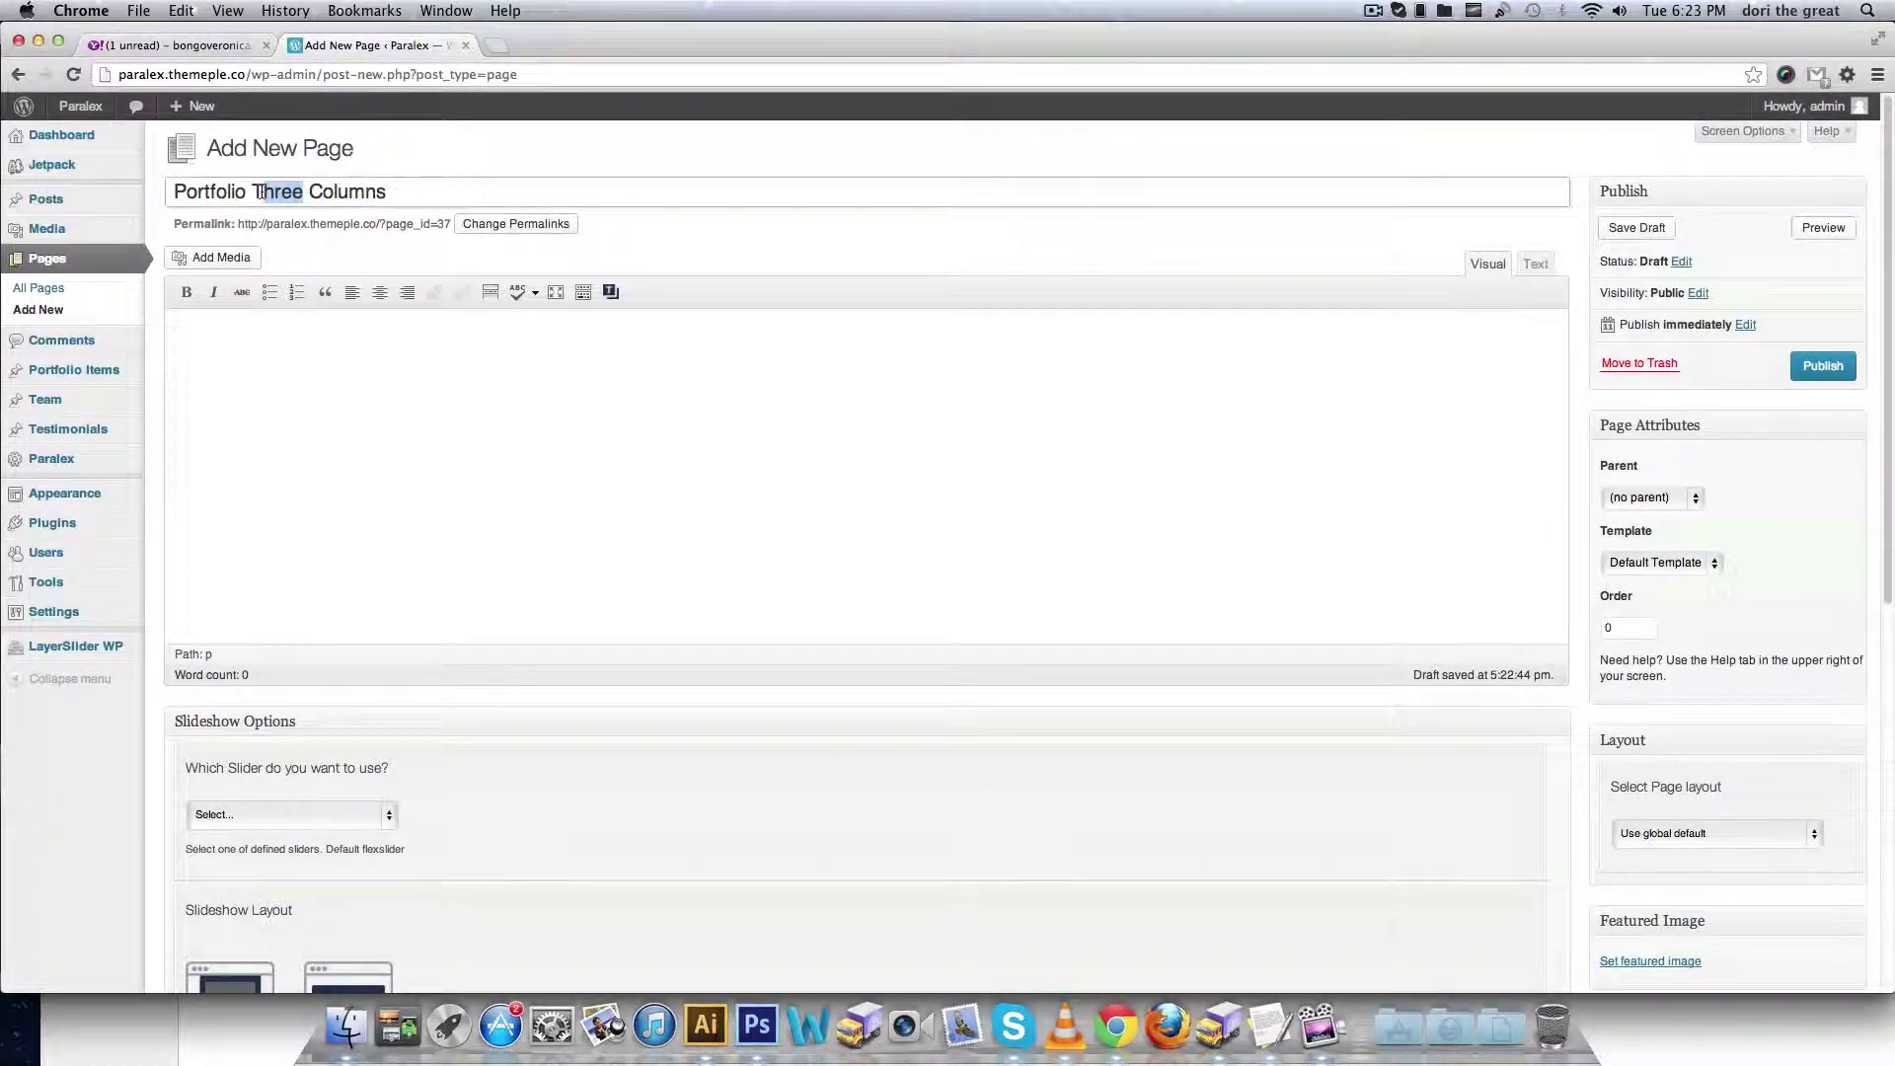
scroll(1204, 454, "down", 7)
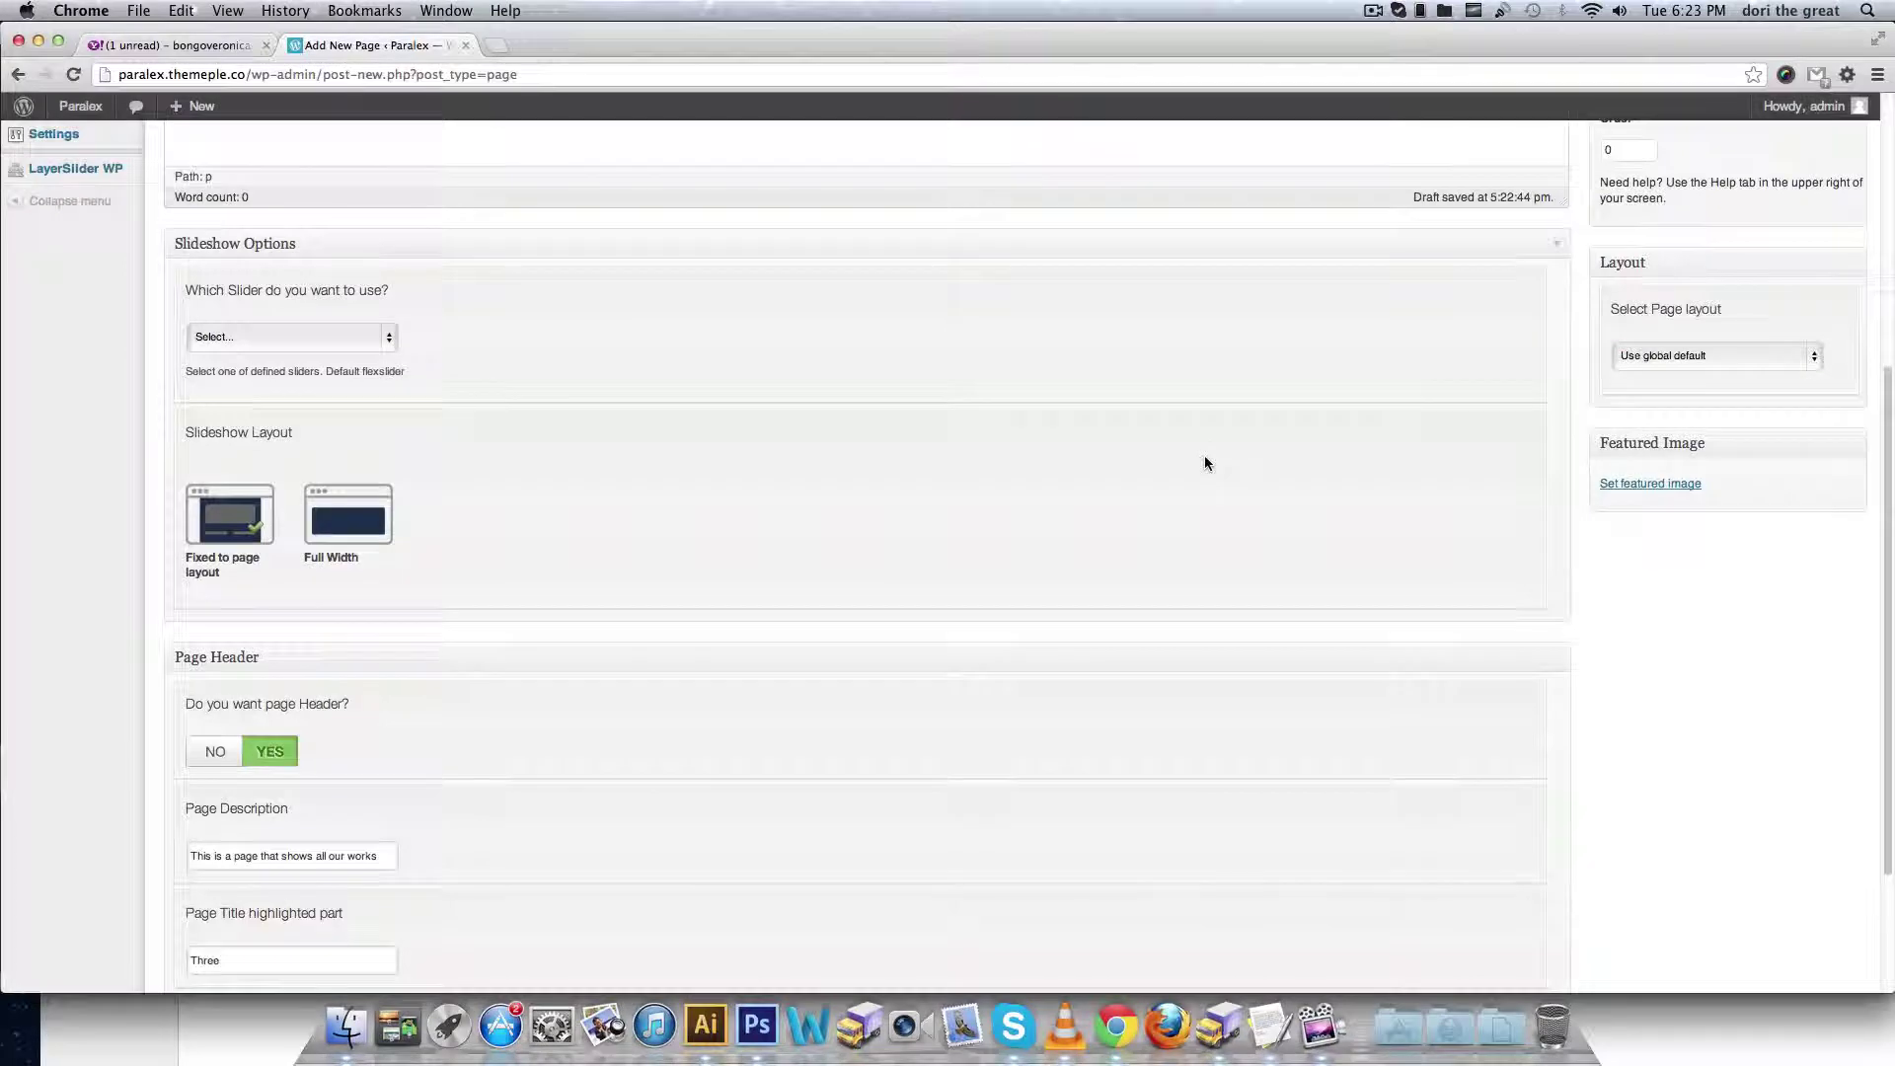
scroll(1205, 454, "down", 2)
scroll(1890, 528, "up", 8)
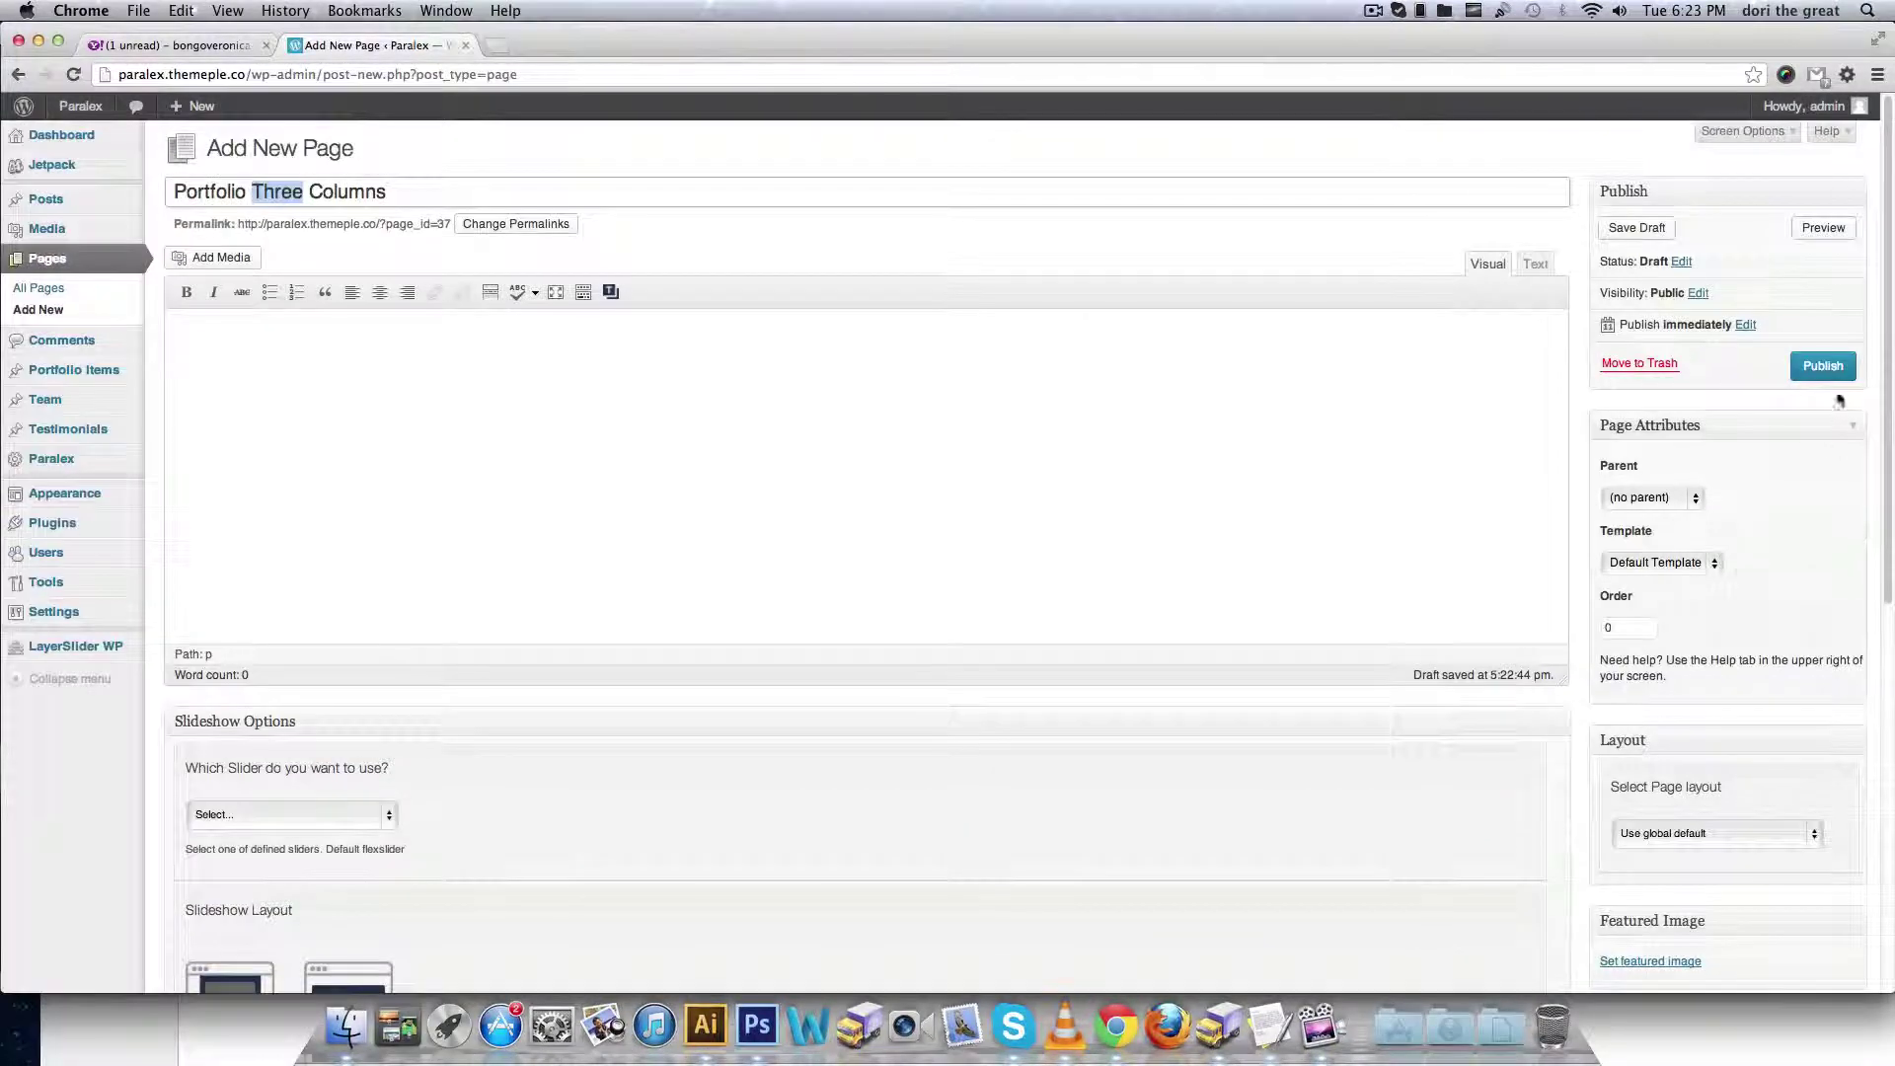
left_click(1831, 370)
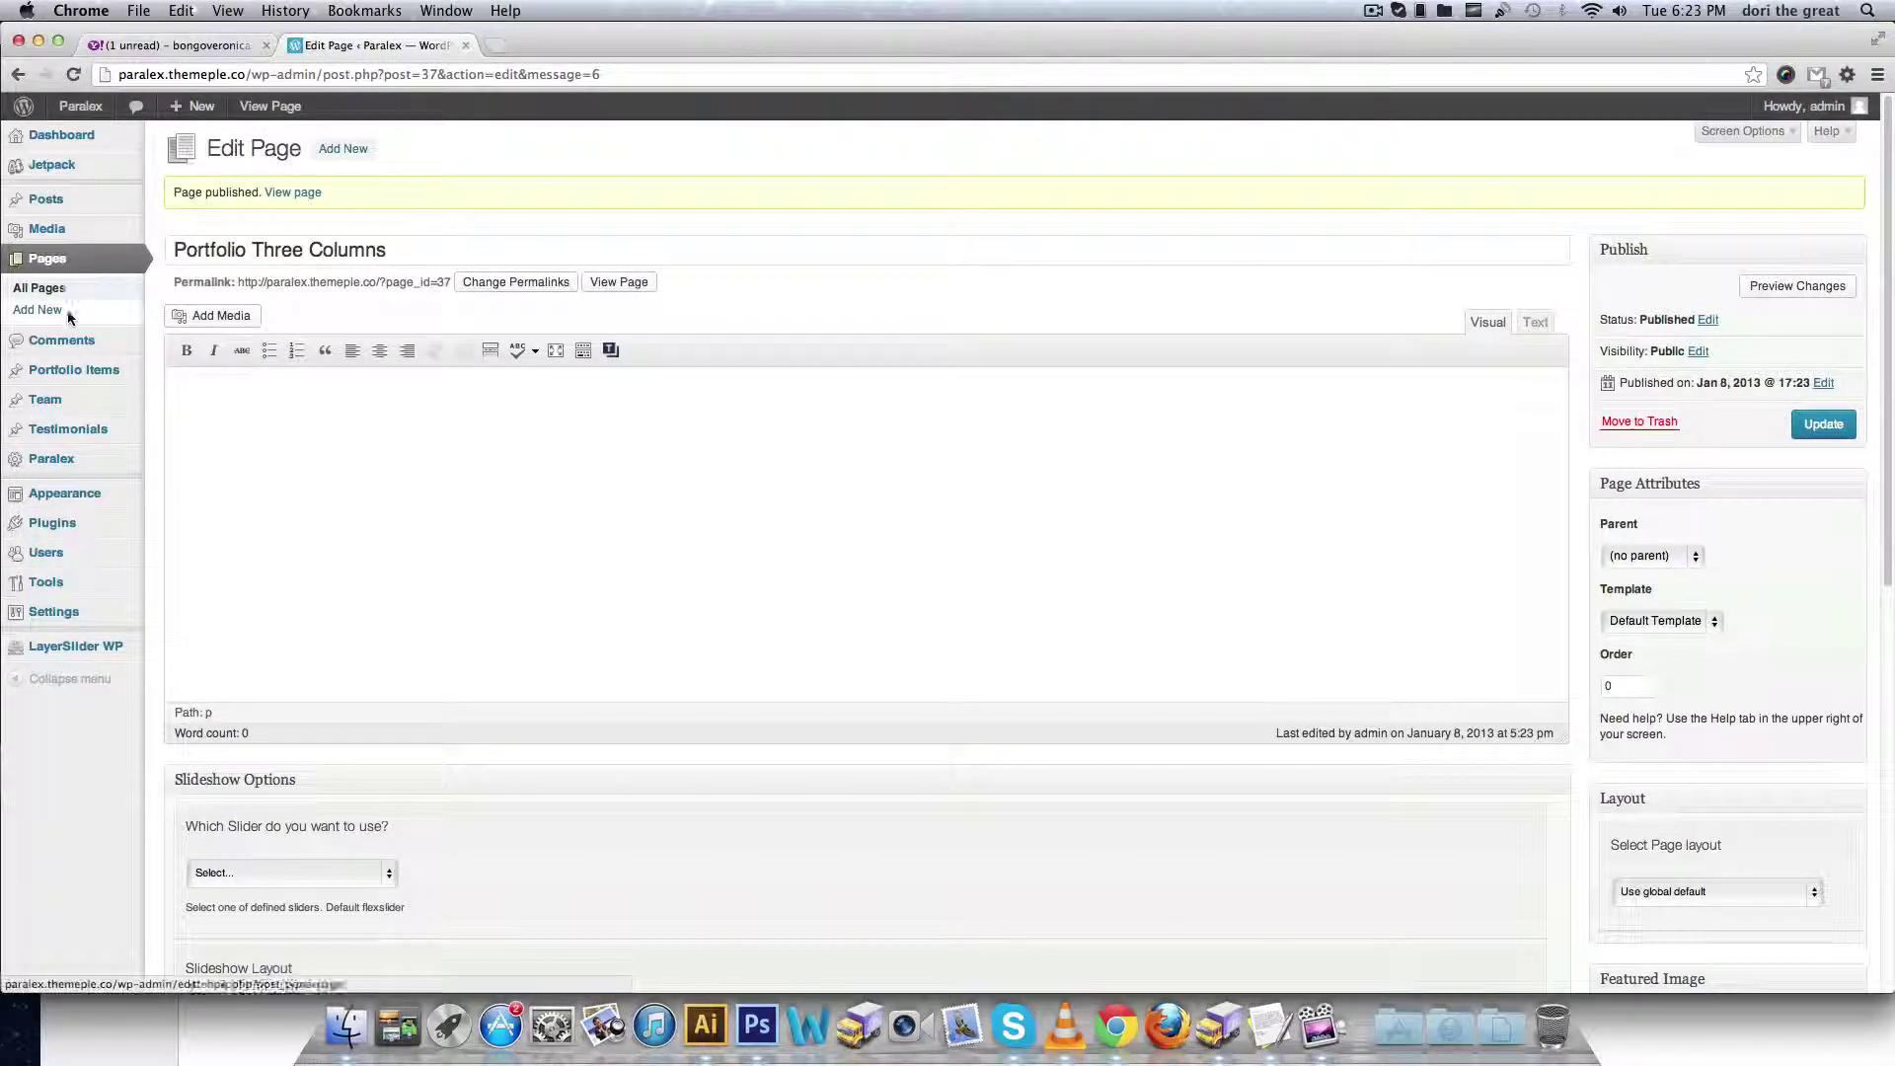
- In the Paralex theme's portfolio options, select the categories Design, Flash, Logo and Web Development for the portfolio
mouse_move(122, 458)
left_click(184, 464)
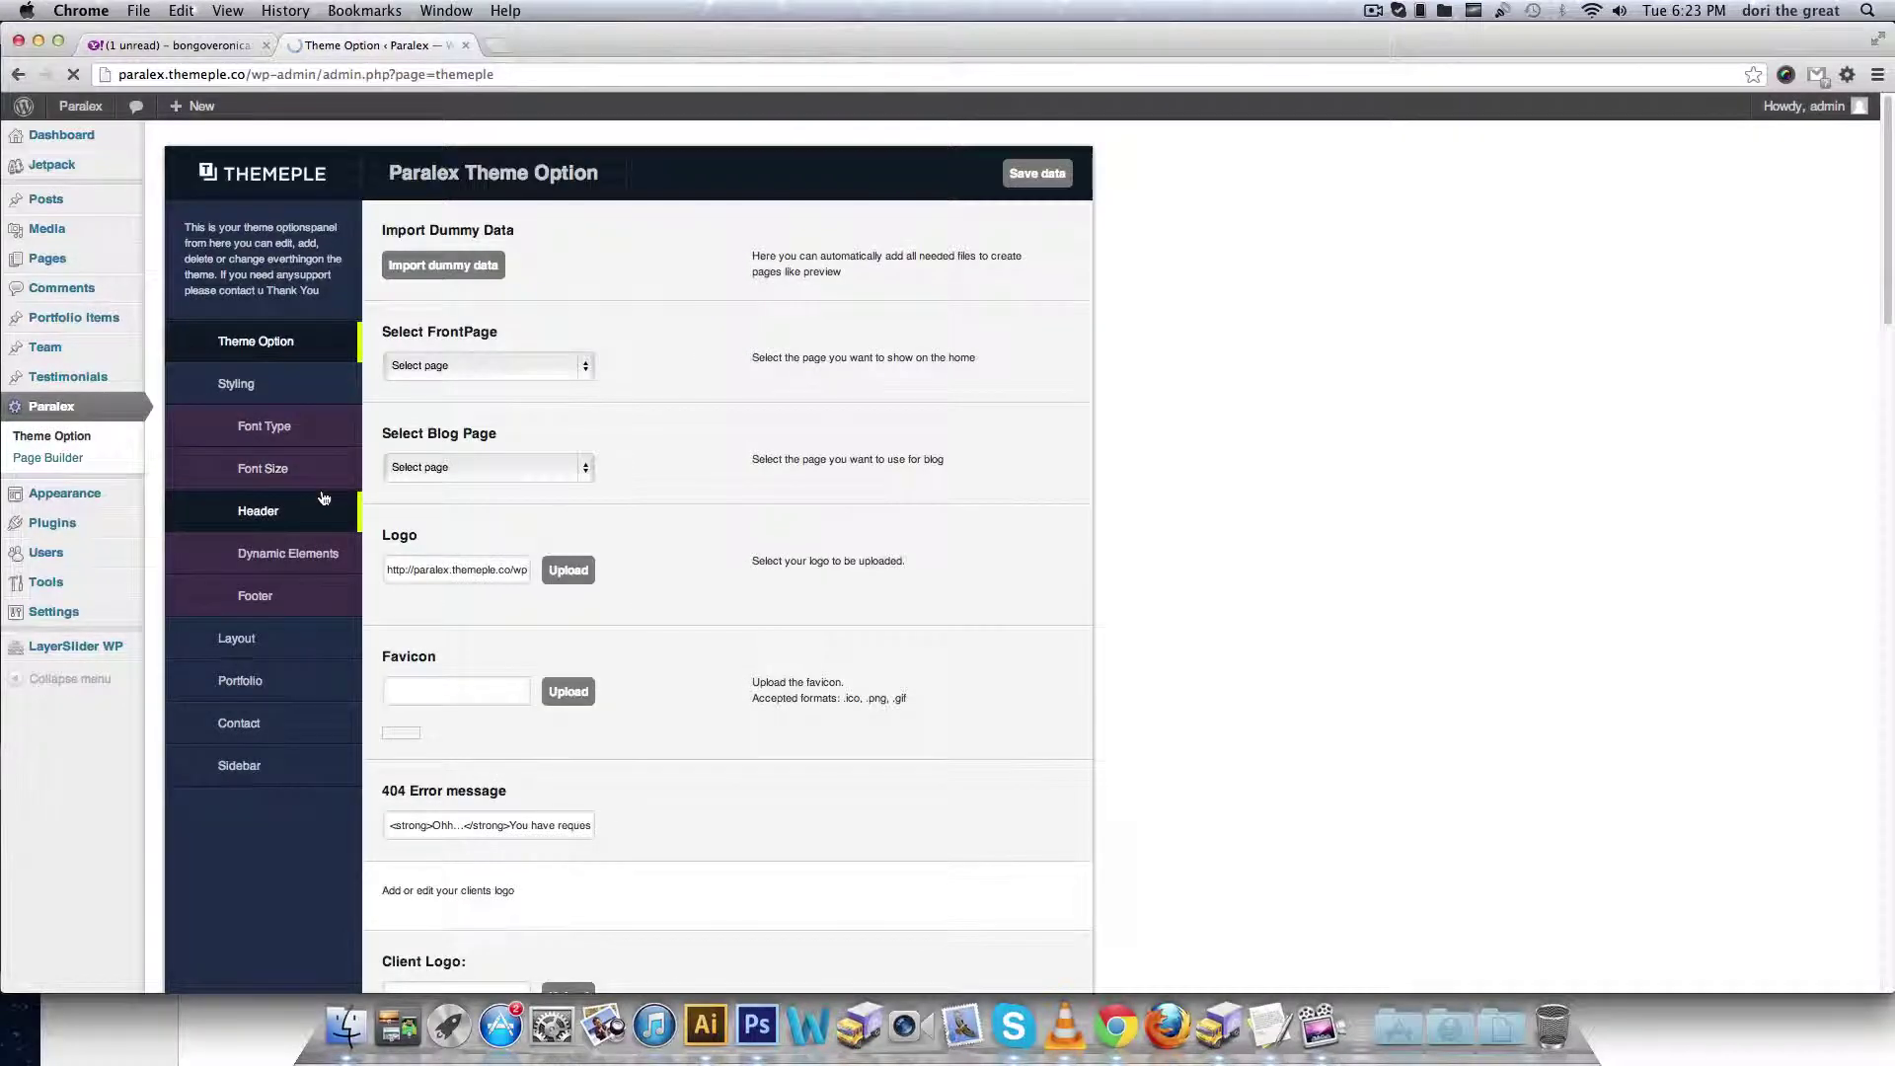
left_click(265, 685)
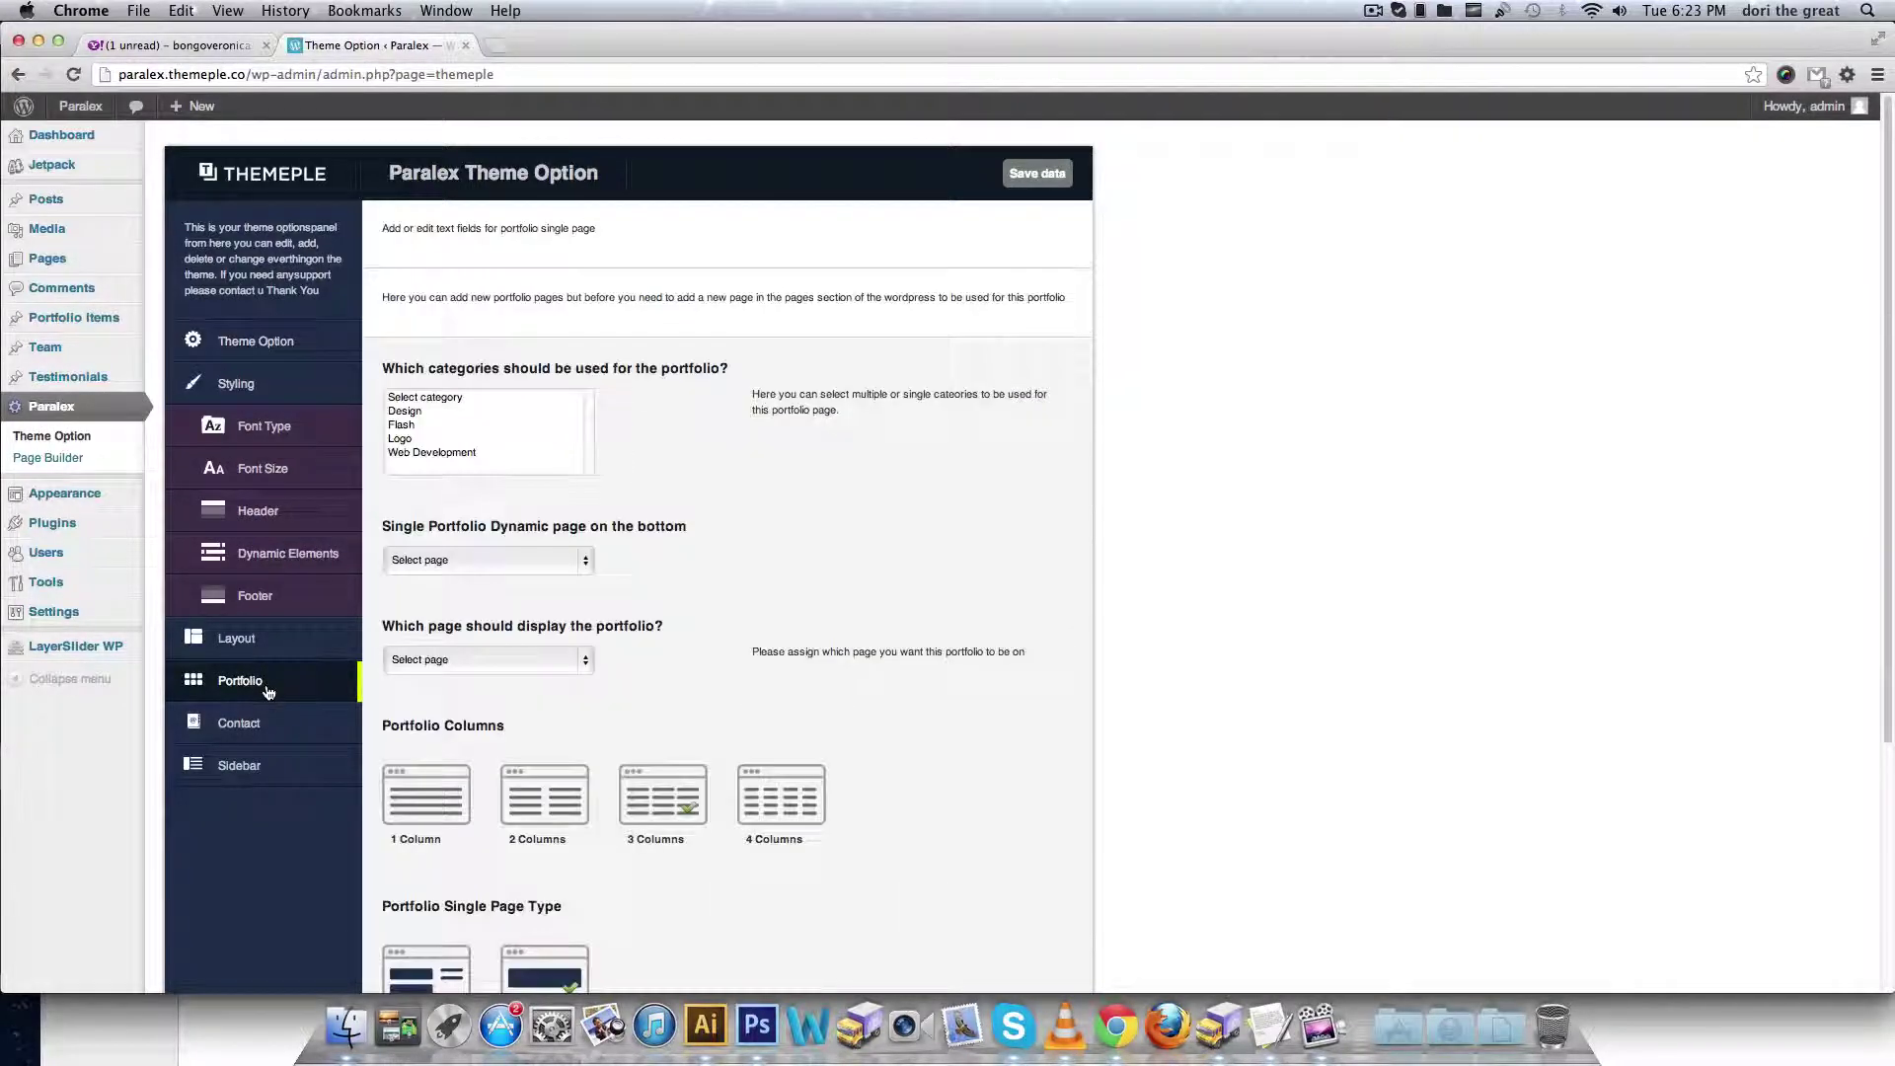
left_click(418, 408)
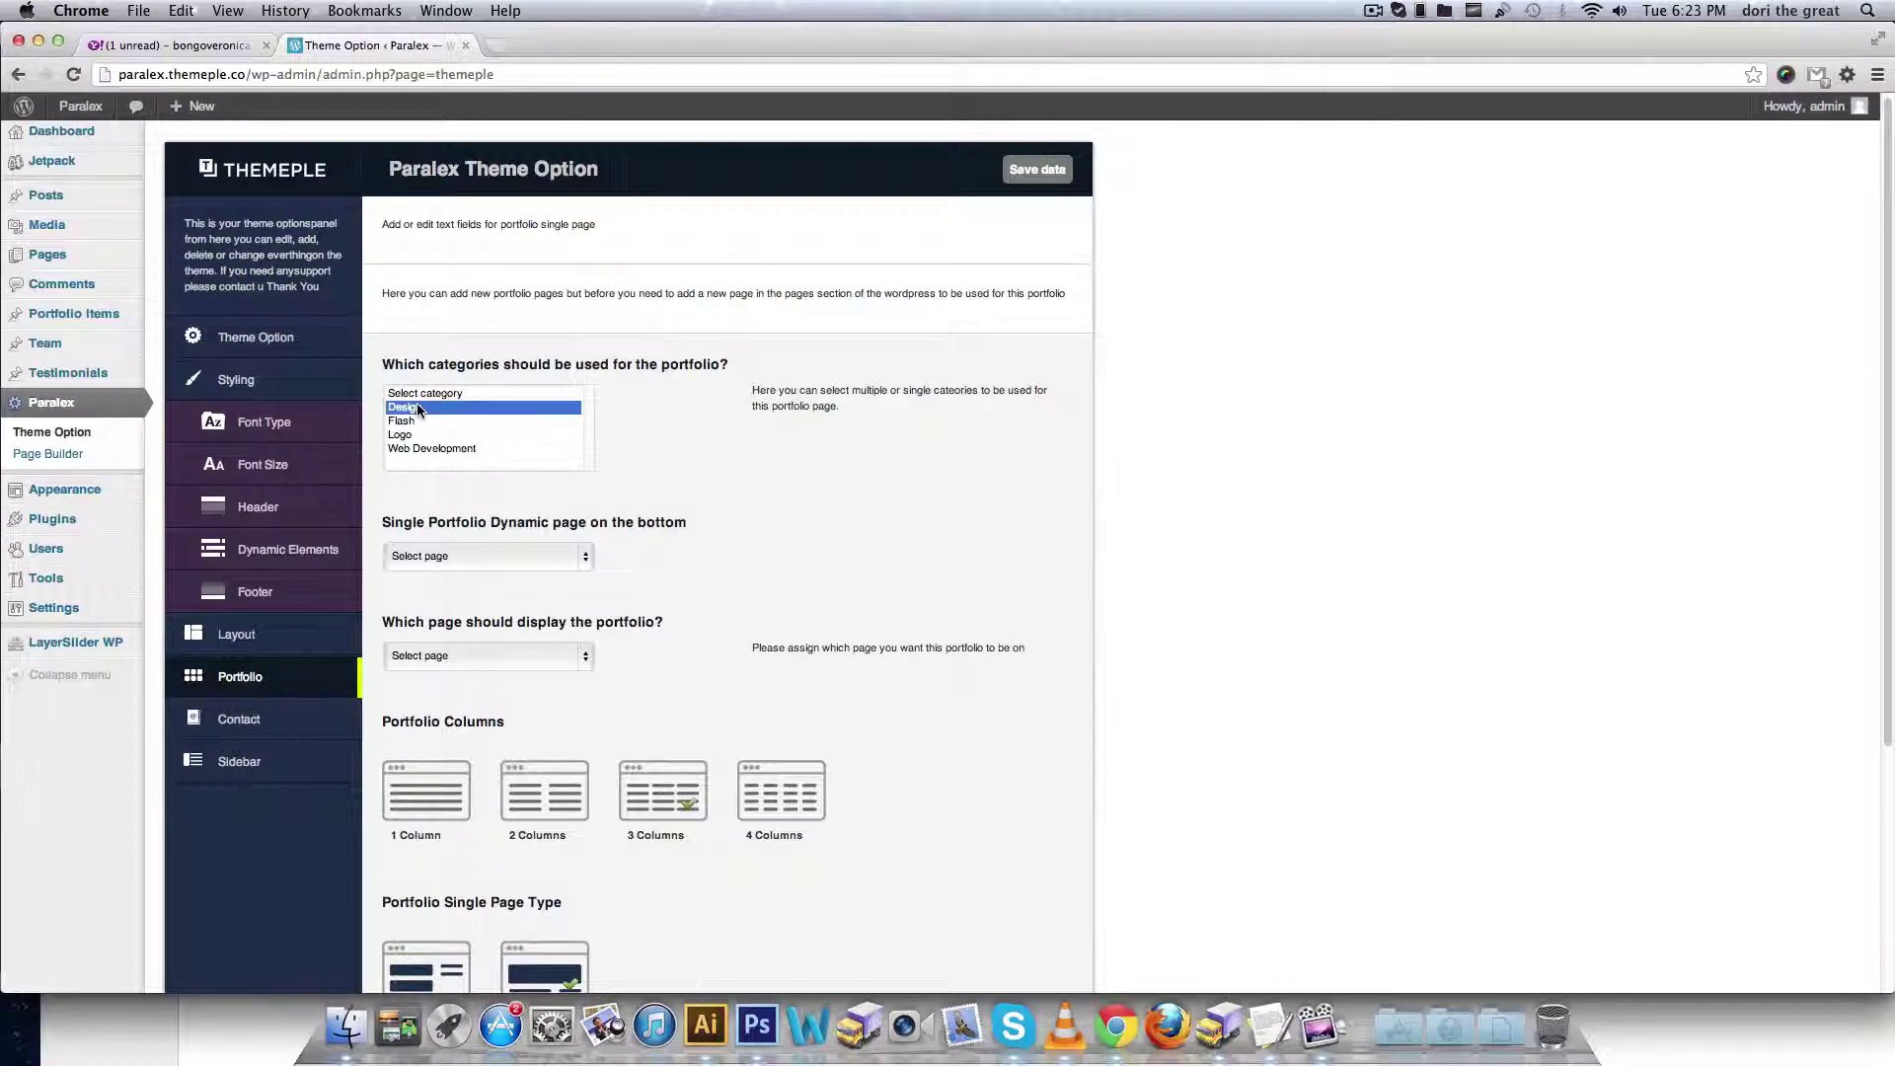
left_click(434, 450, "shift")
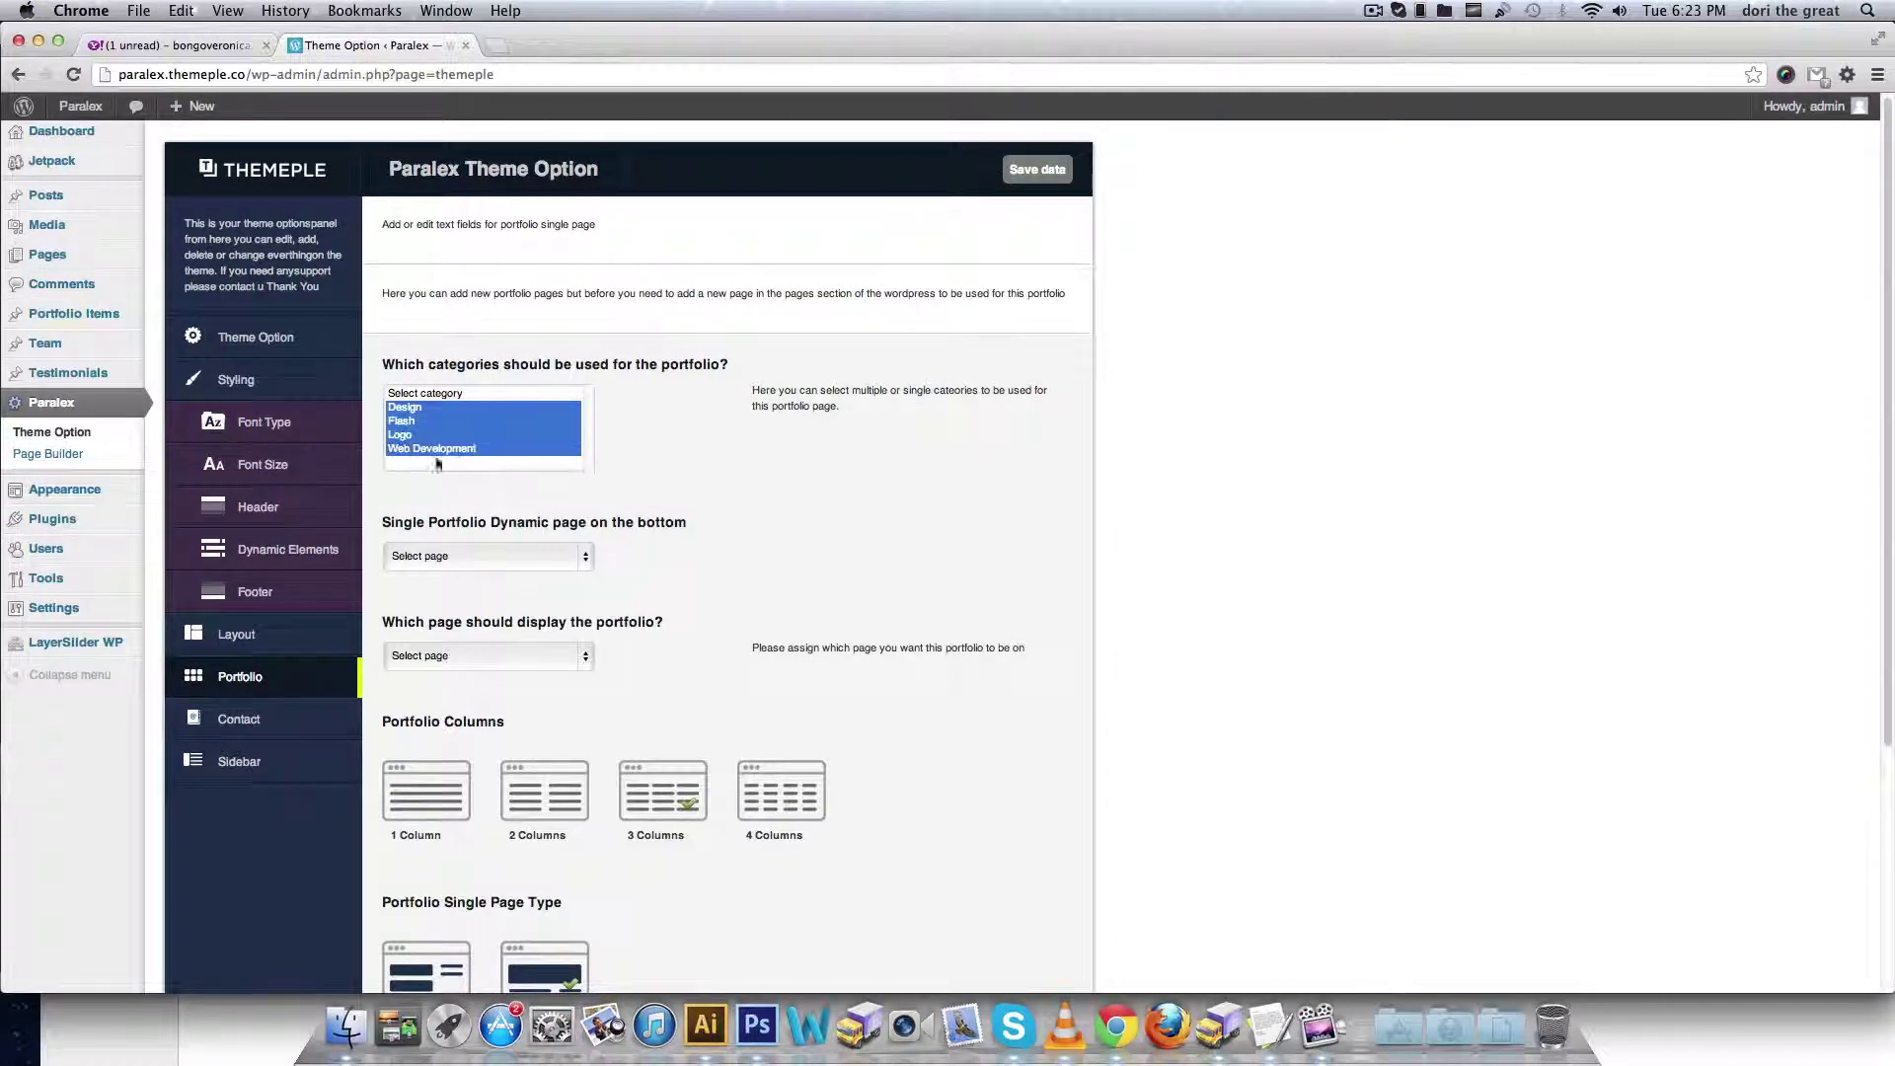
- Assign Portfolio Three Columns as the page that displays the portfolio and save the theme options
left_click(484, 655)
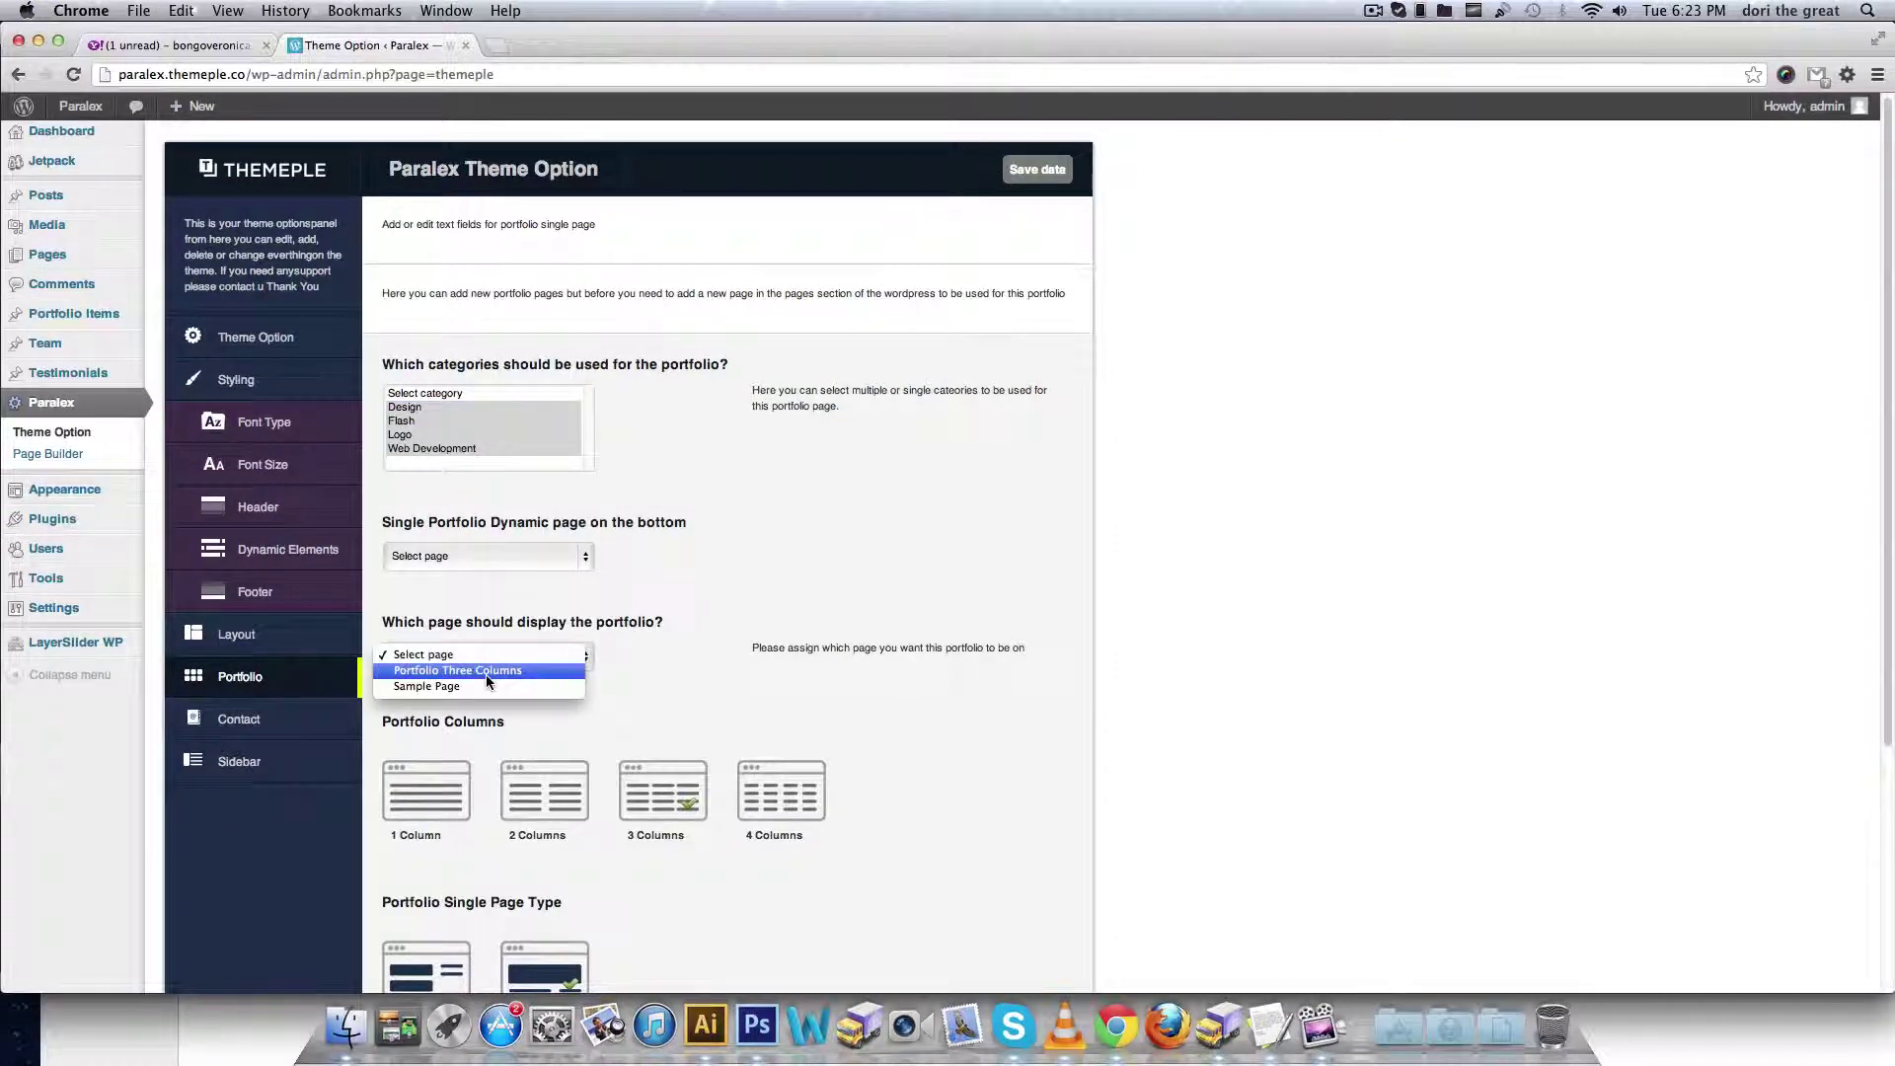
left_click(486, 672)
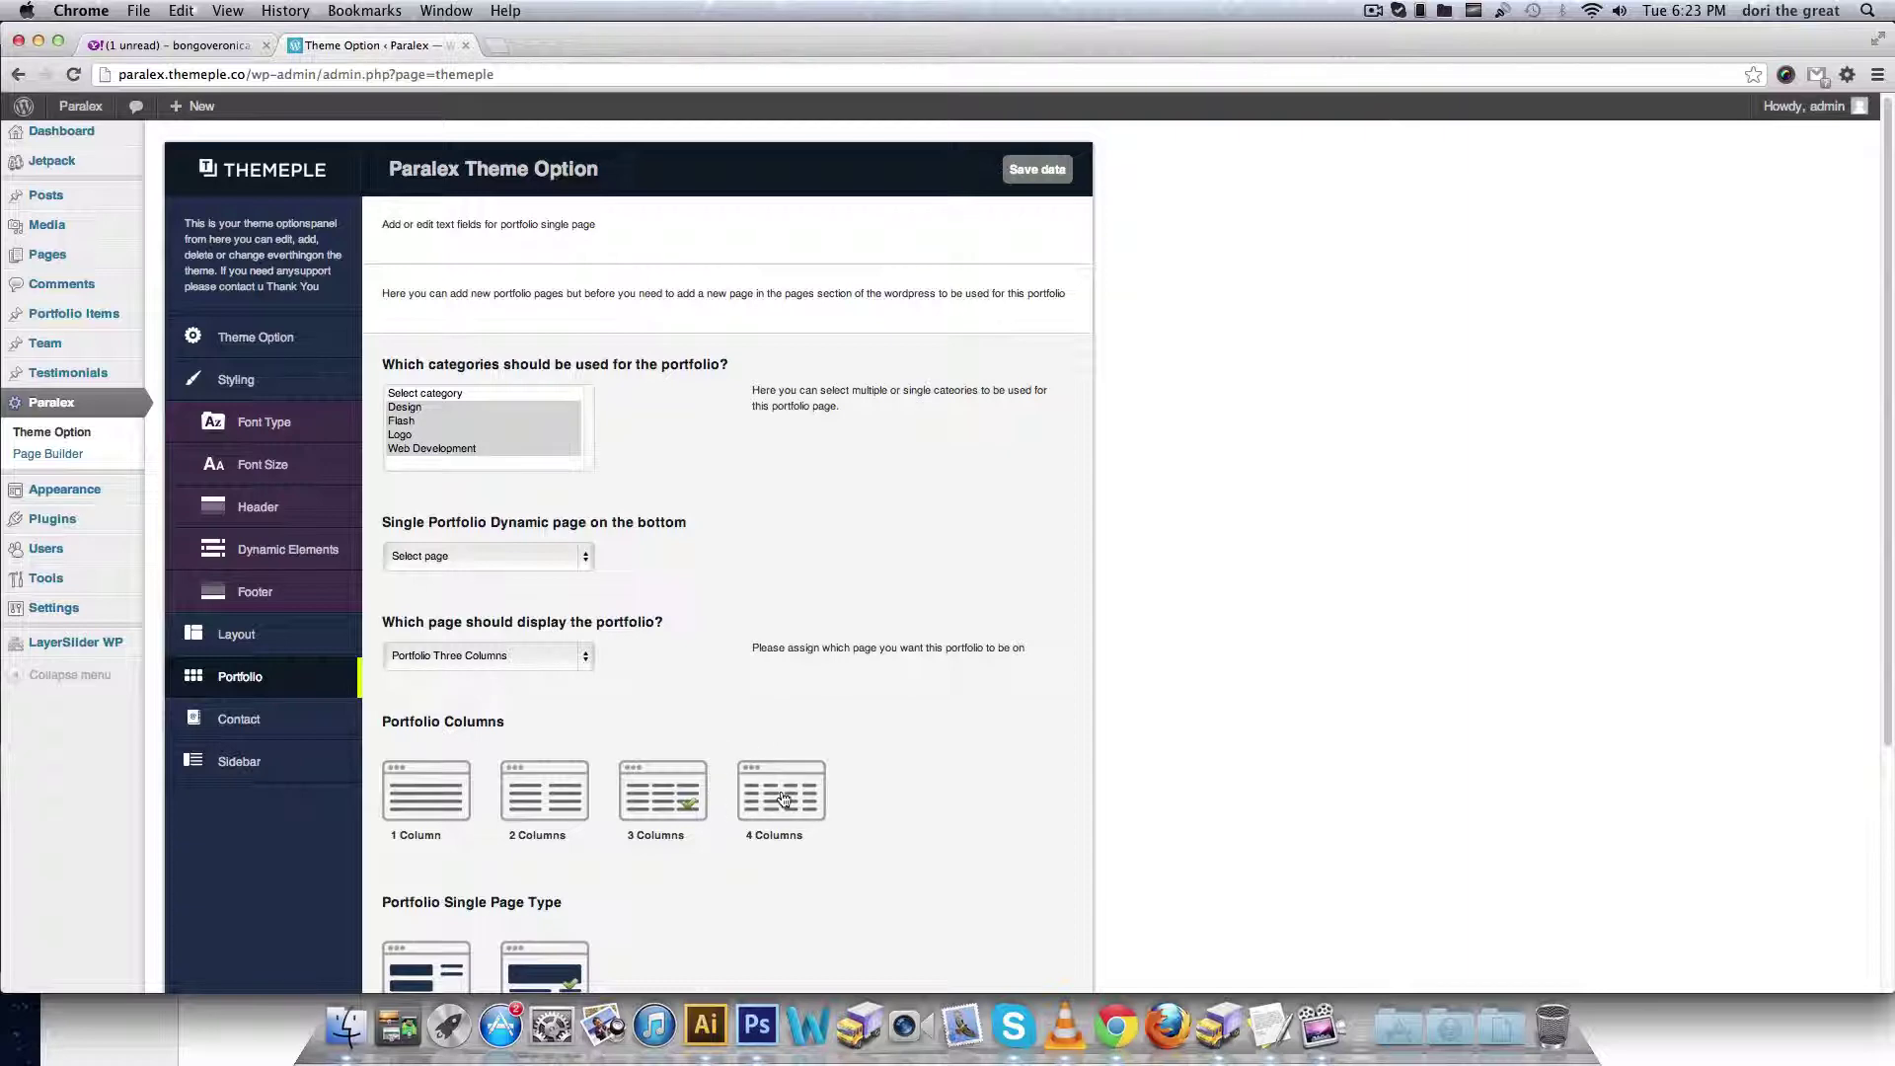
scroll(983, 742, "down", 5)
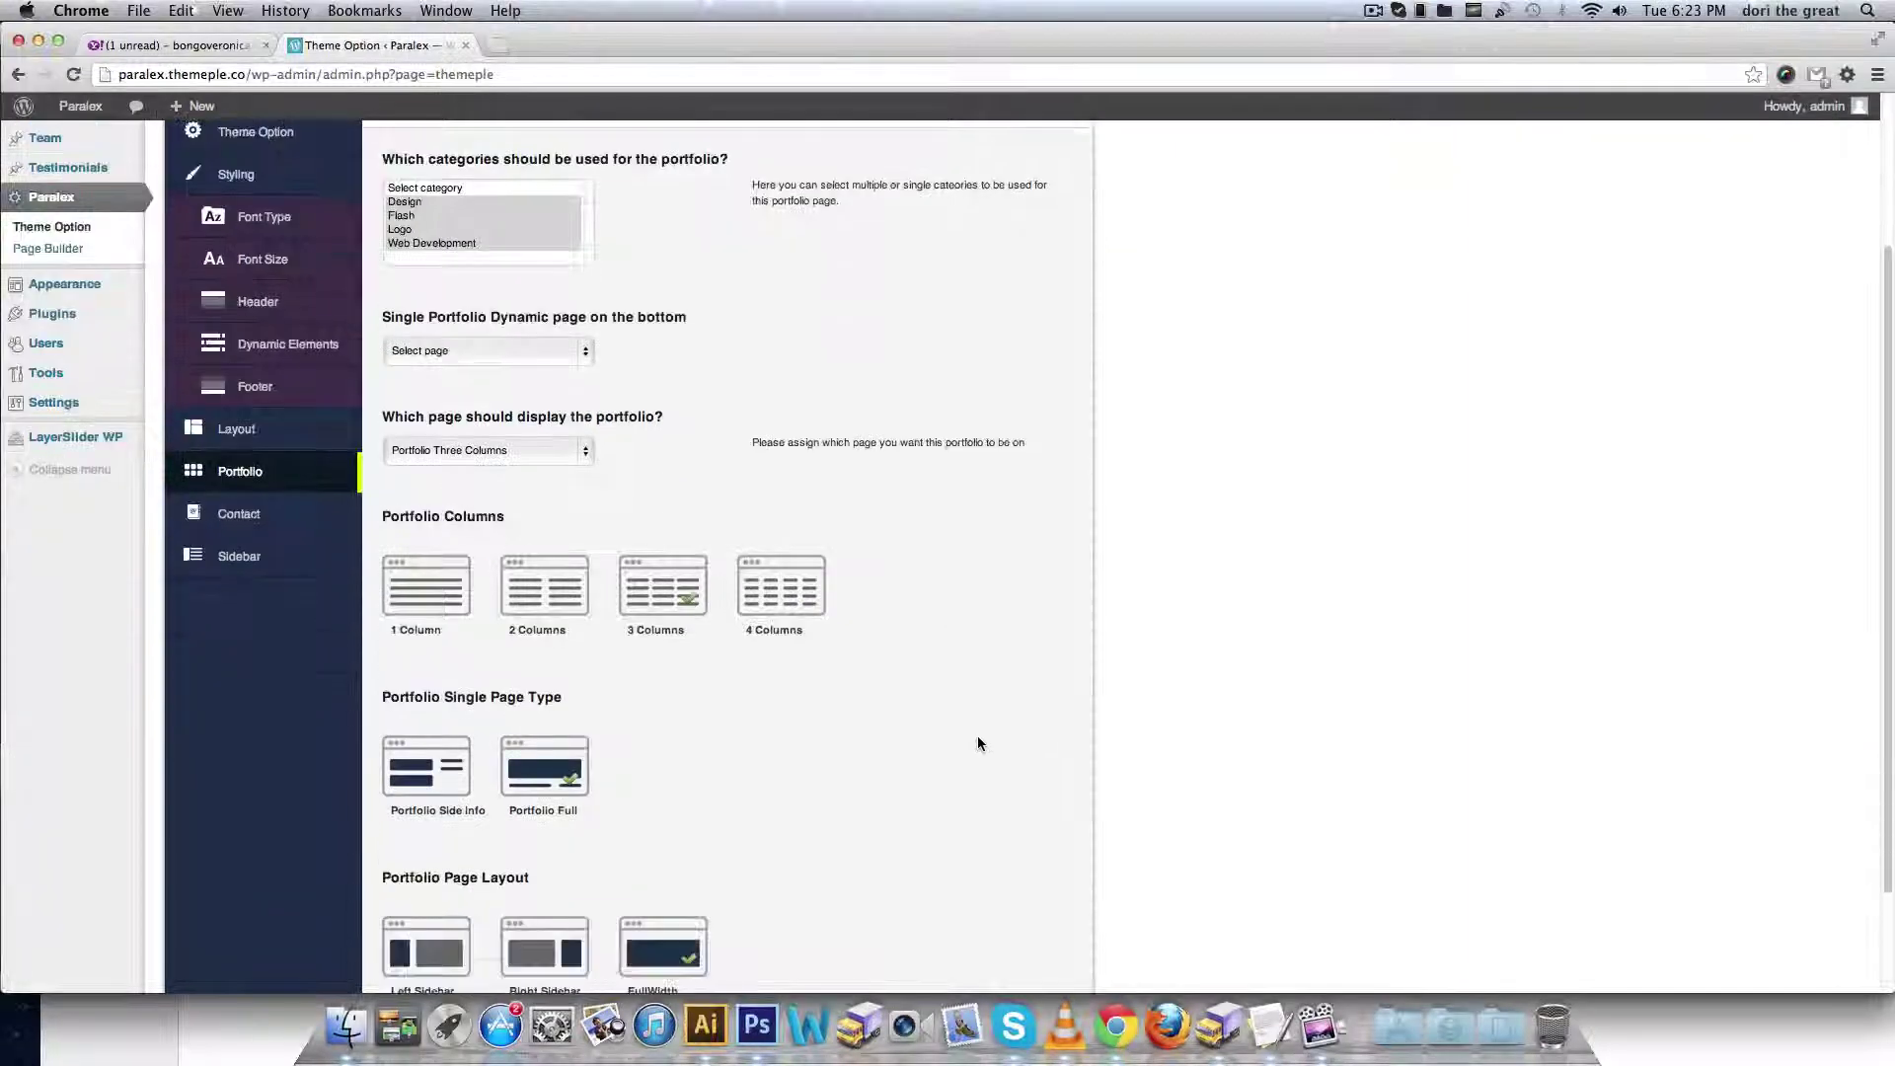
scroll(1181, 795, "up", 5)
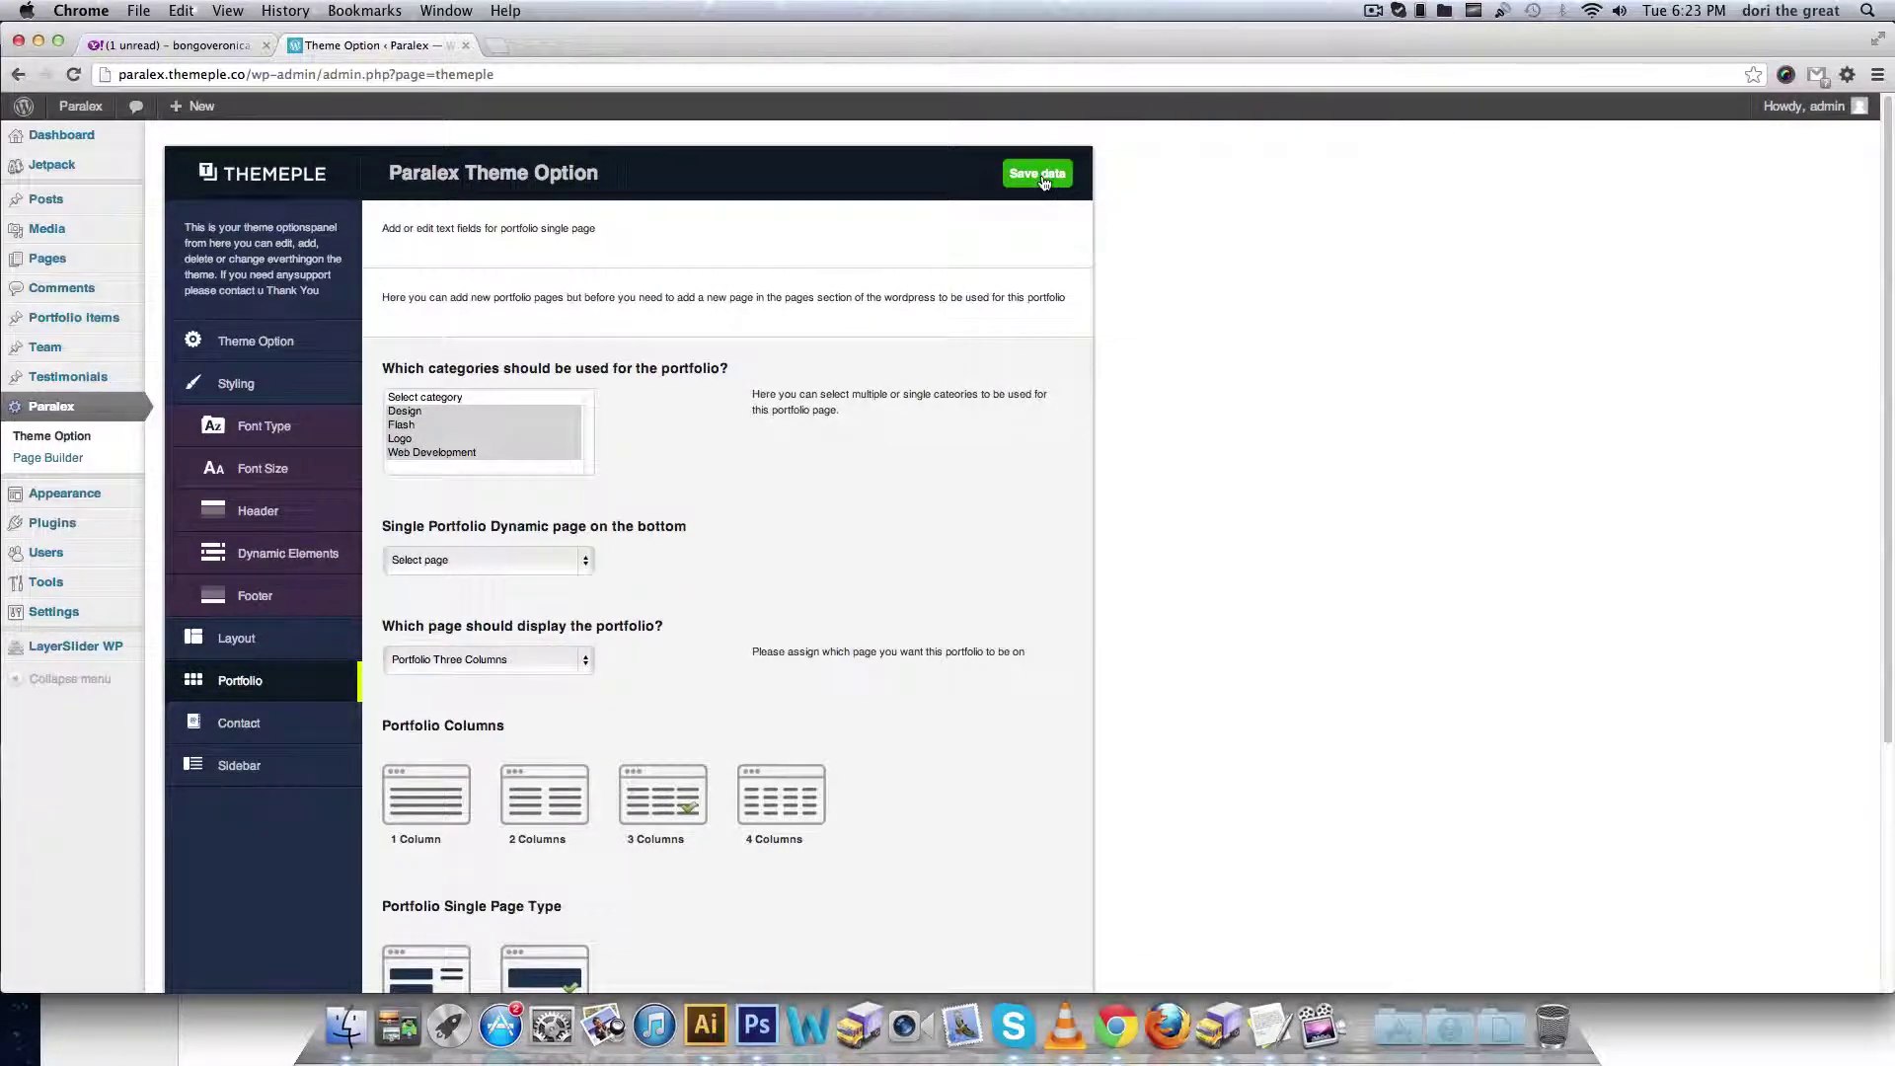
left_click(1044, 180)
left_click(1095, 349)
- Open the list of pages and view the published Portfolio Three Columns page on the site
scroll(961, 622, "down", 4)
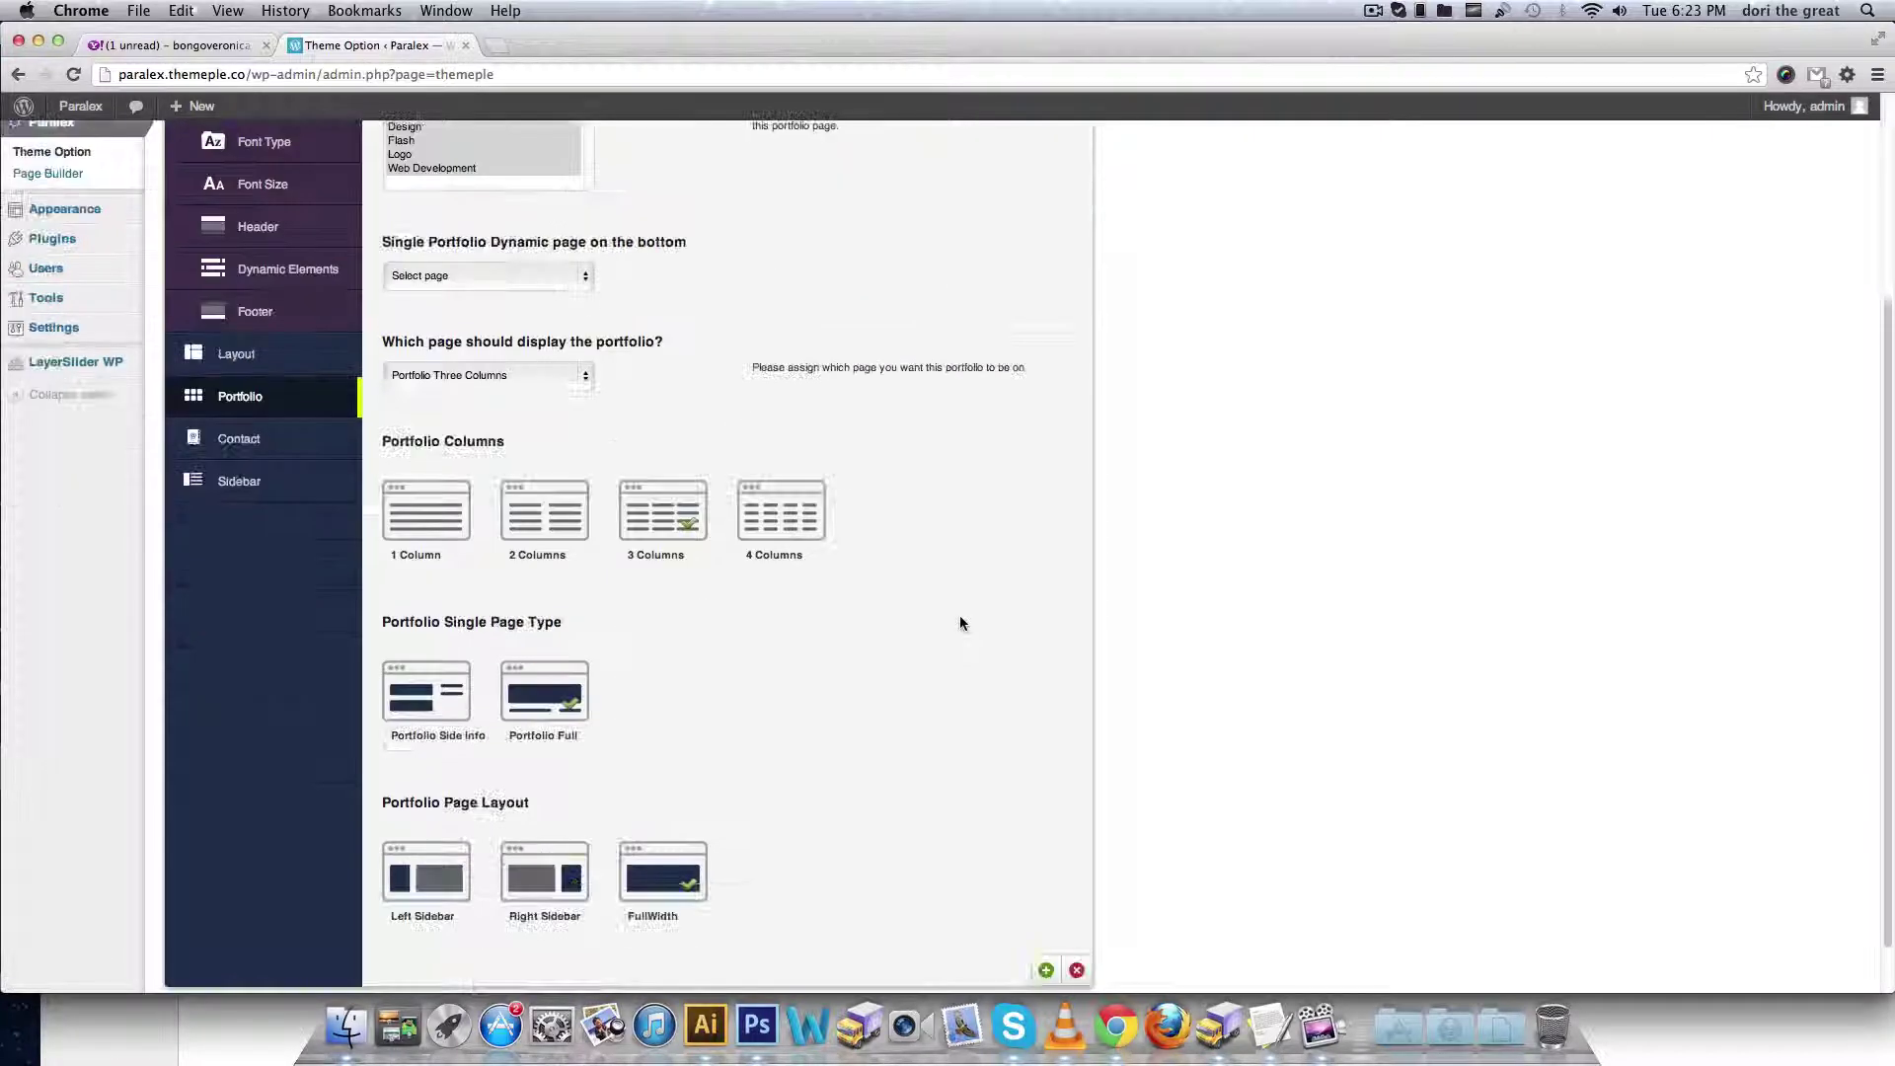
scroll(961, 623, "up", 2)
scroll(960, 623, "up", 1)
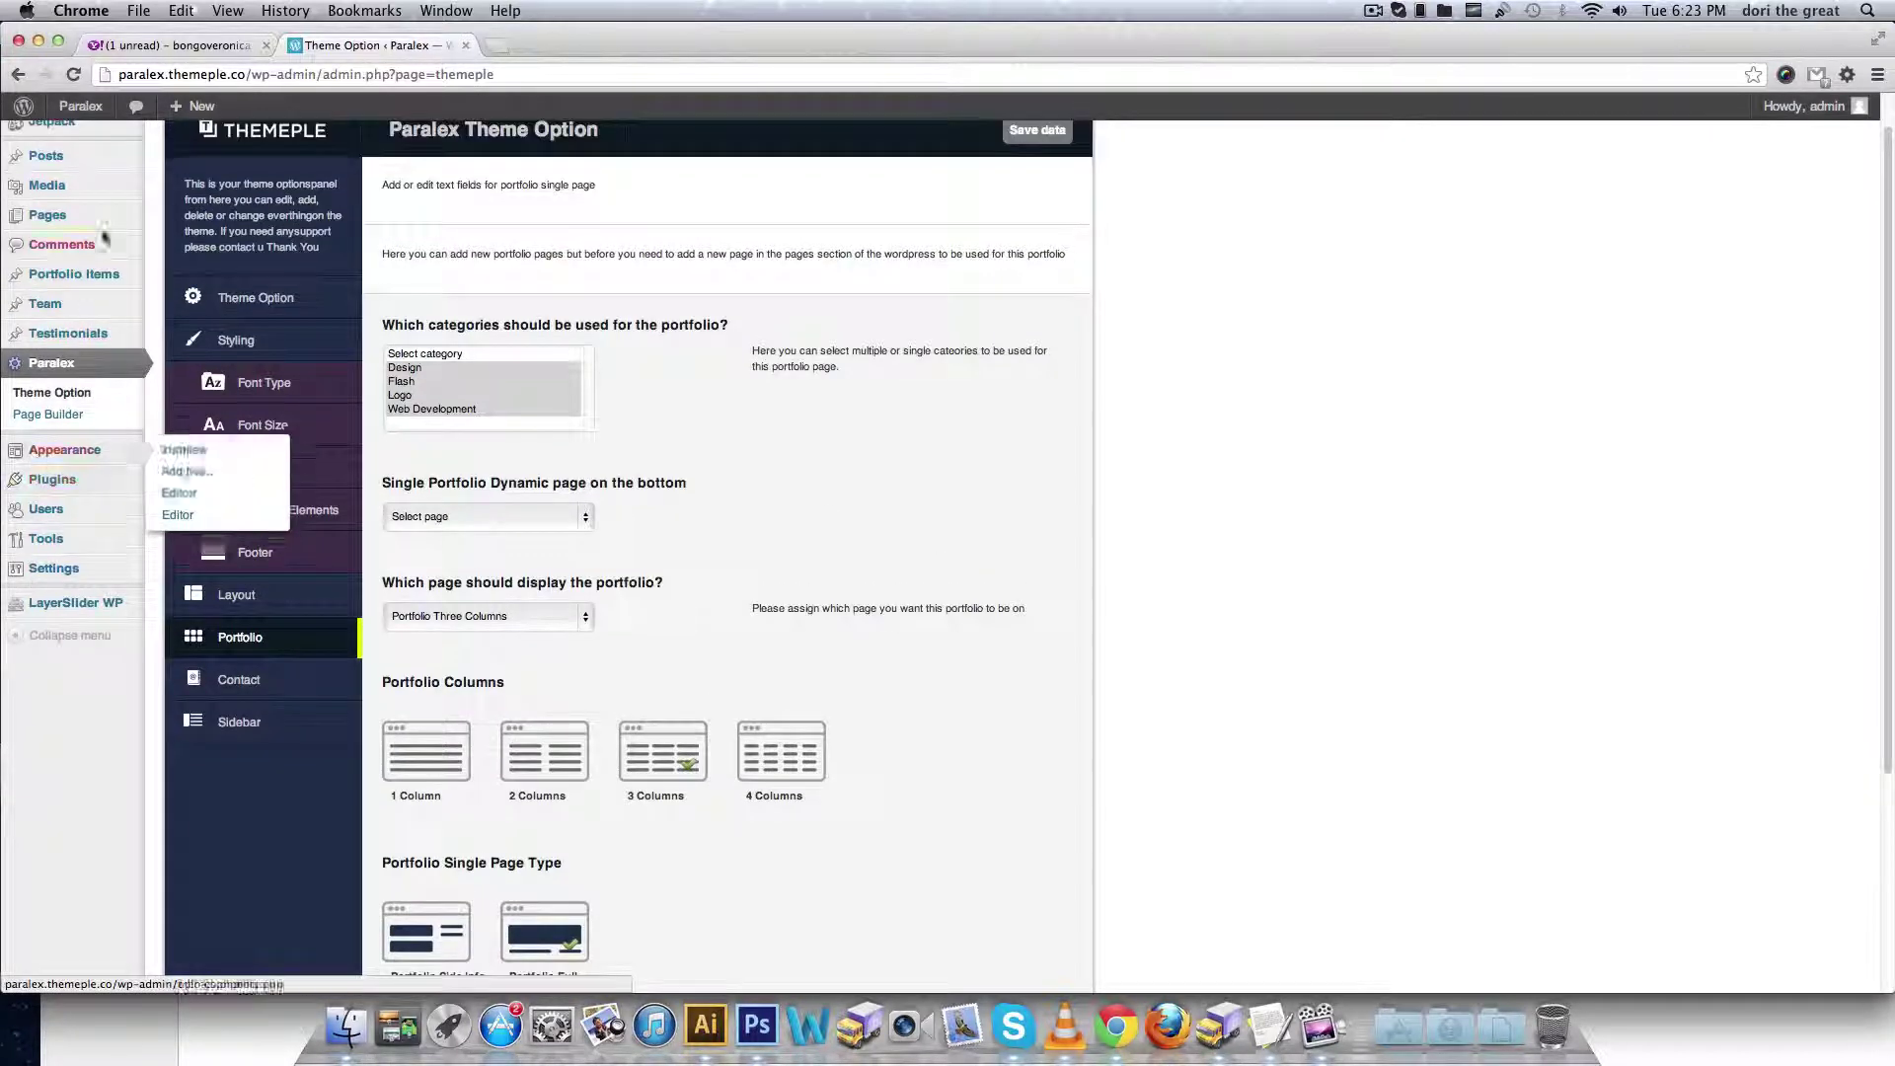
left_click(65, 217)
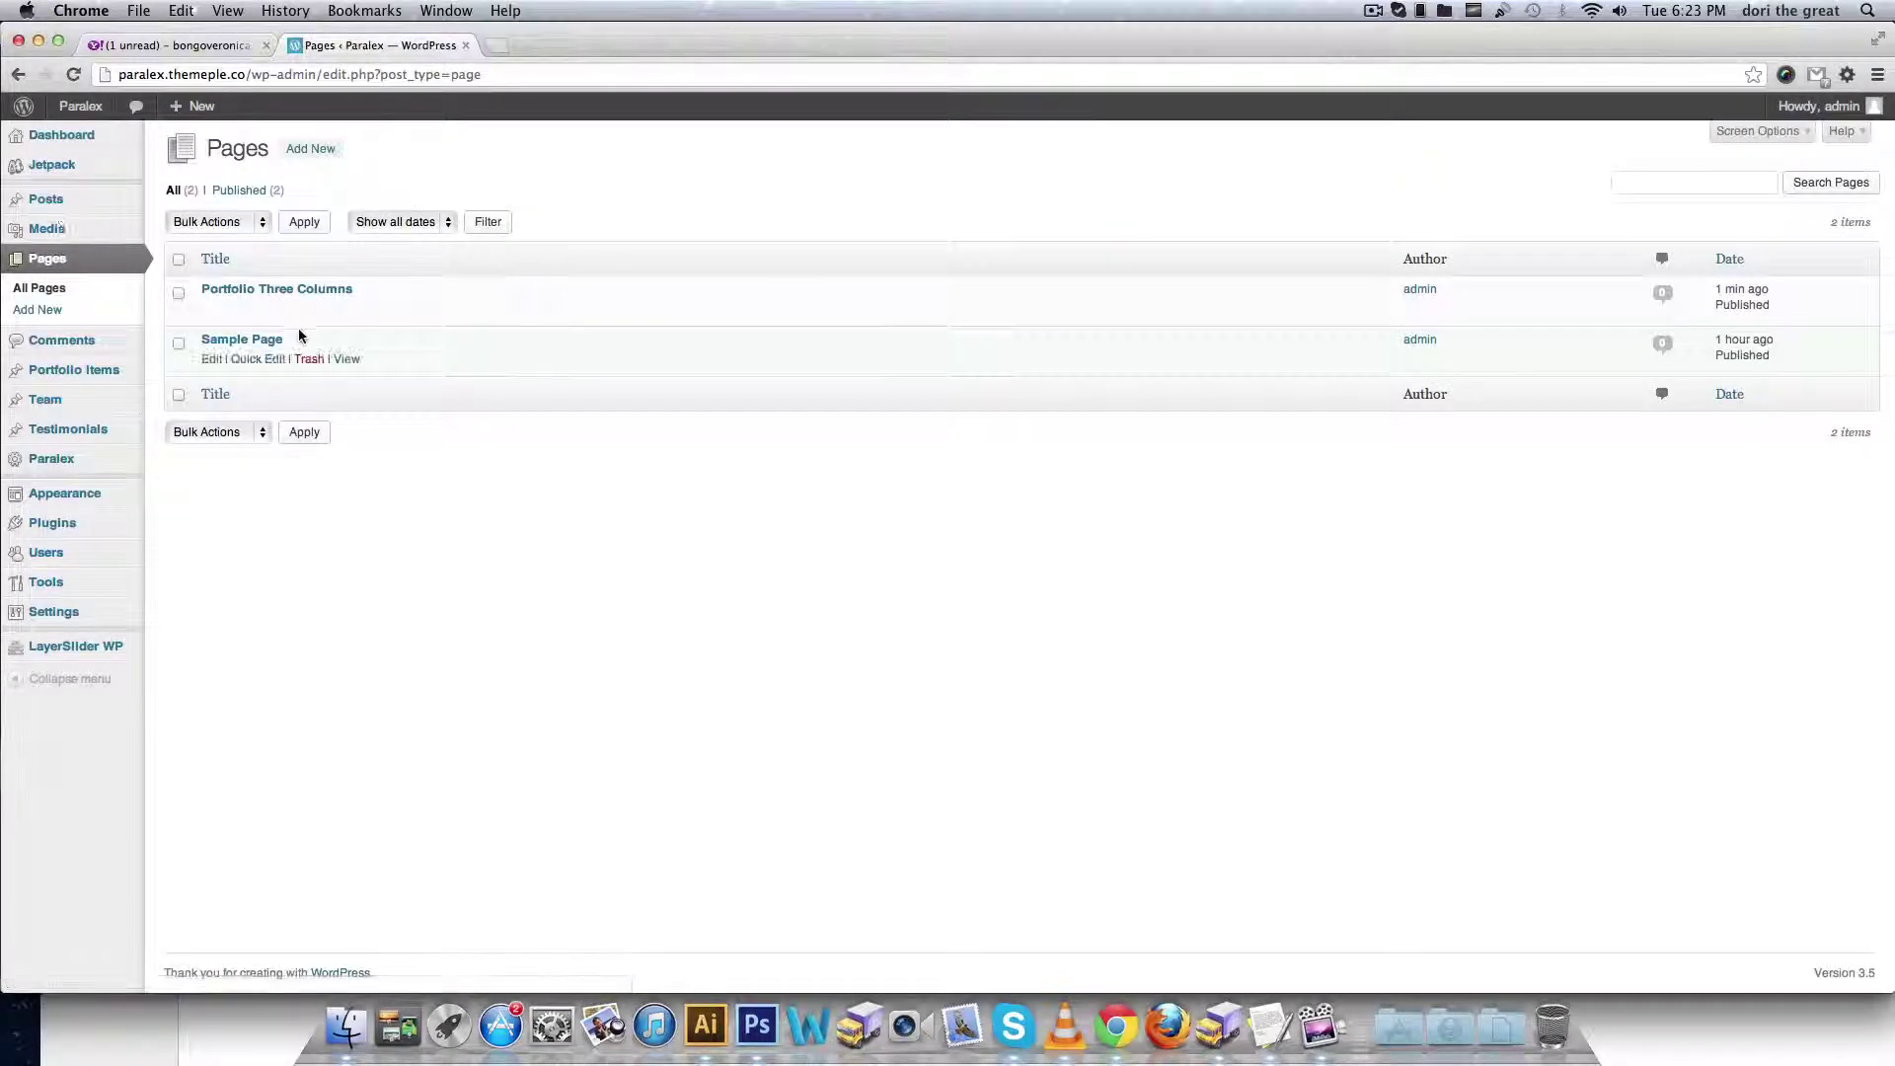
left_click(346, 309)
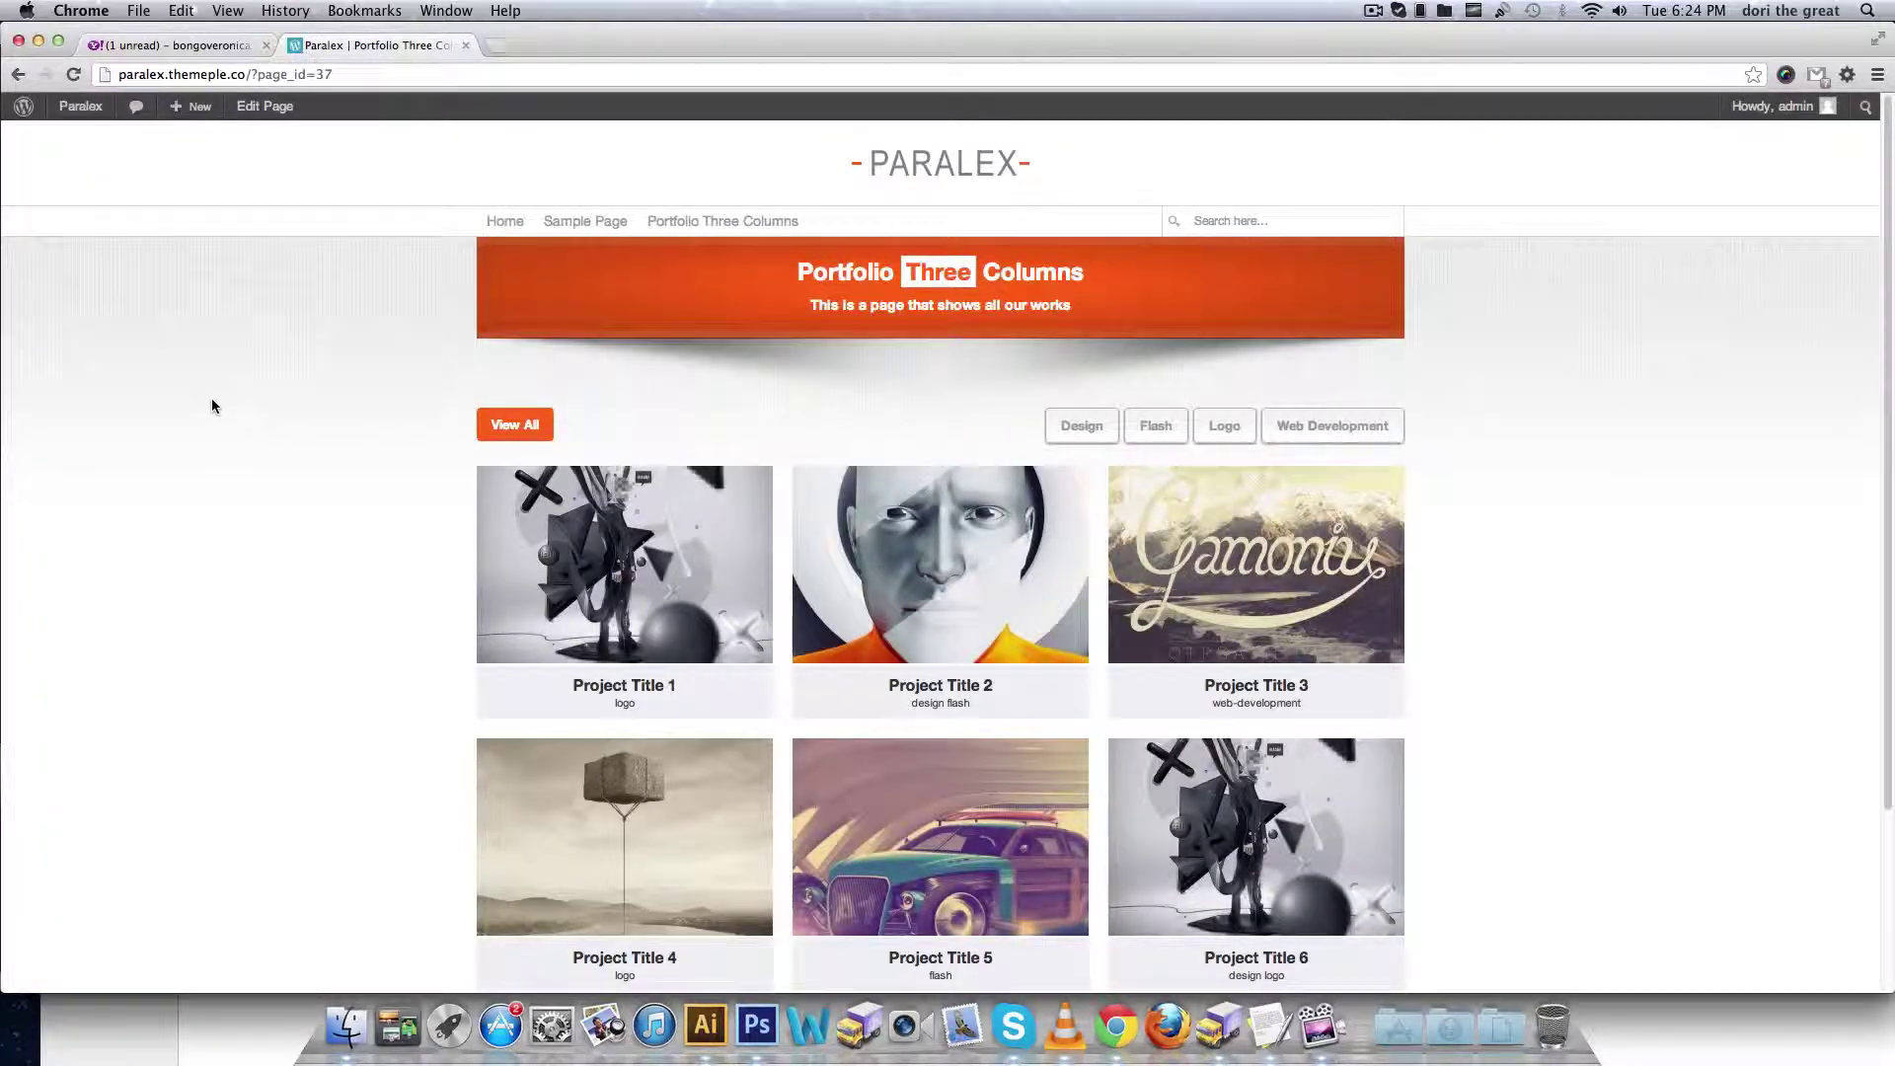
- Open the Project Title 6 entry from the portfolio grid and advance through its slideshow images
scroll(238, 393, "down", 1)
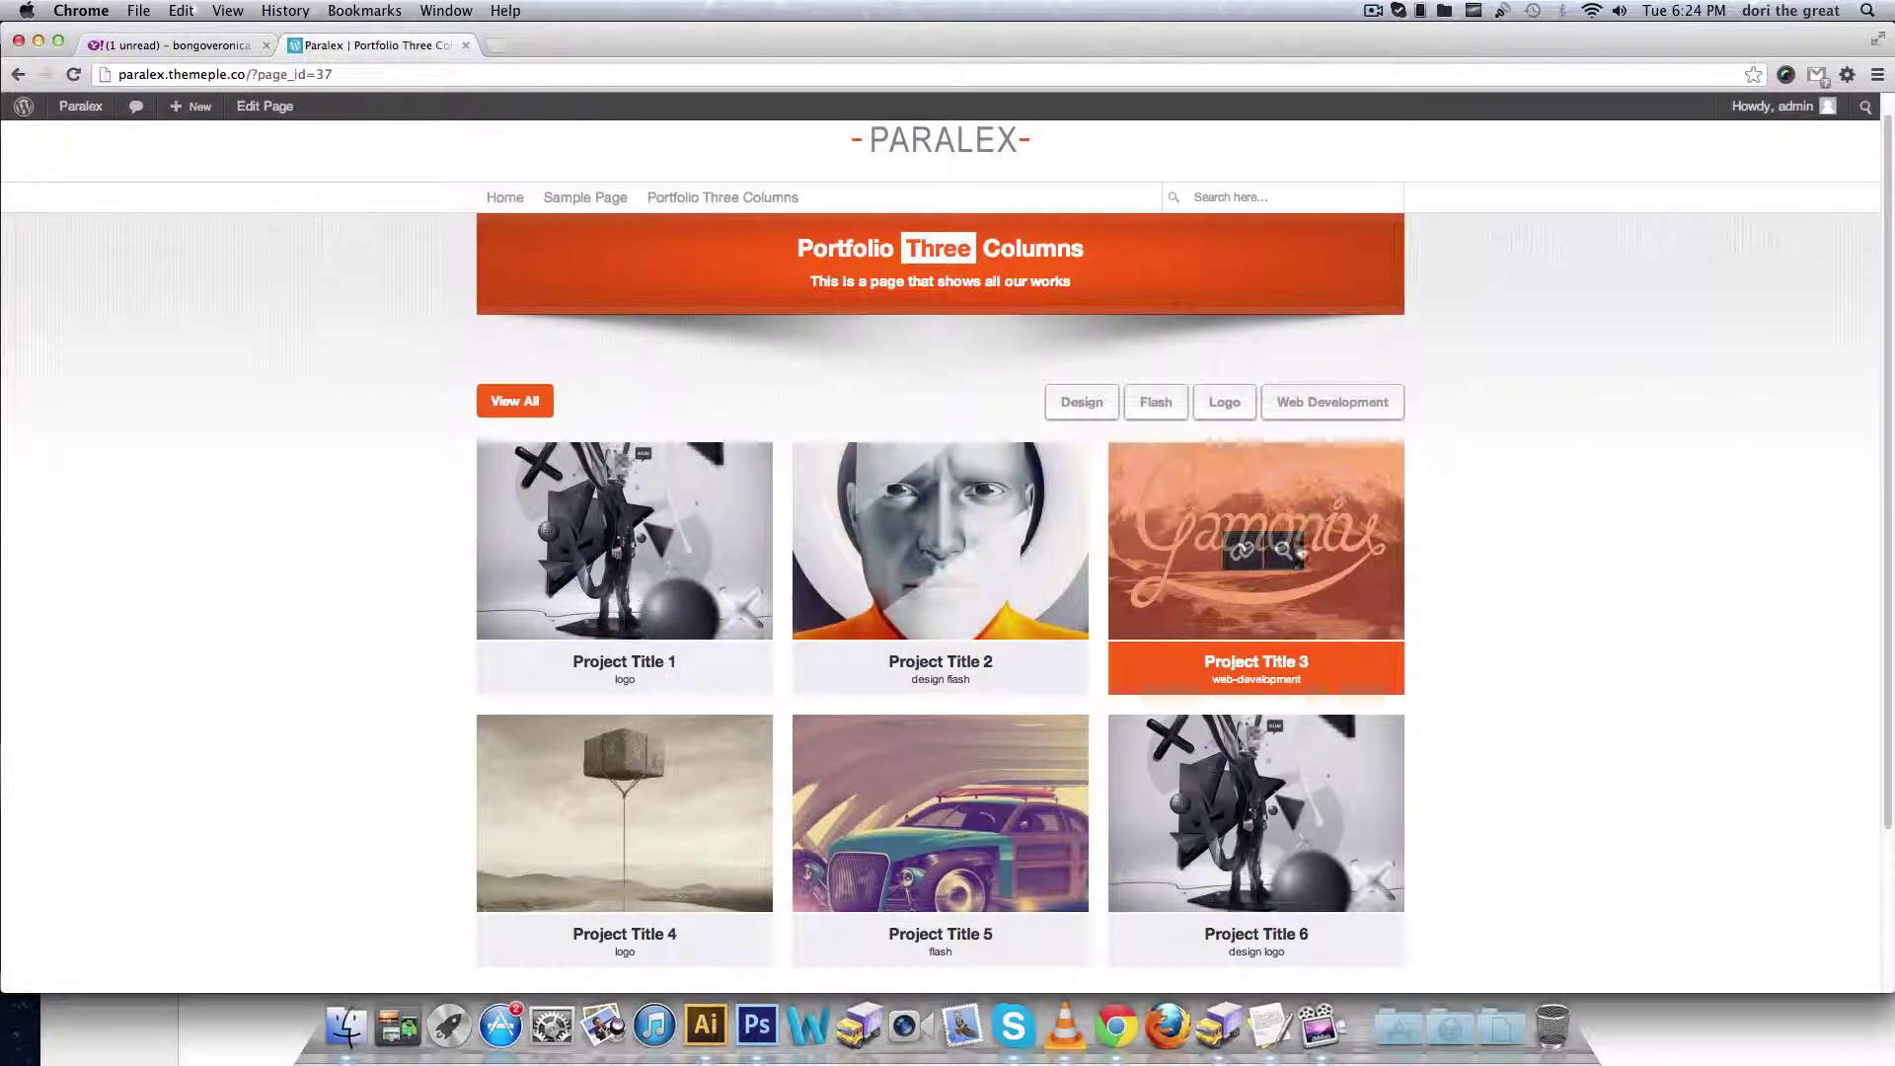
left_click(1245, 826)
scroll(1532, 310, "down", 5)
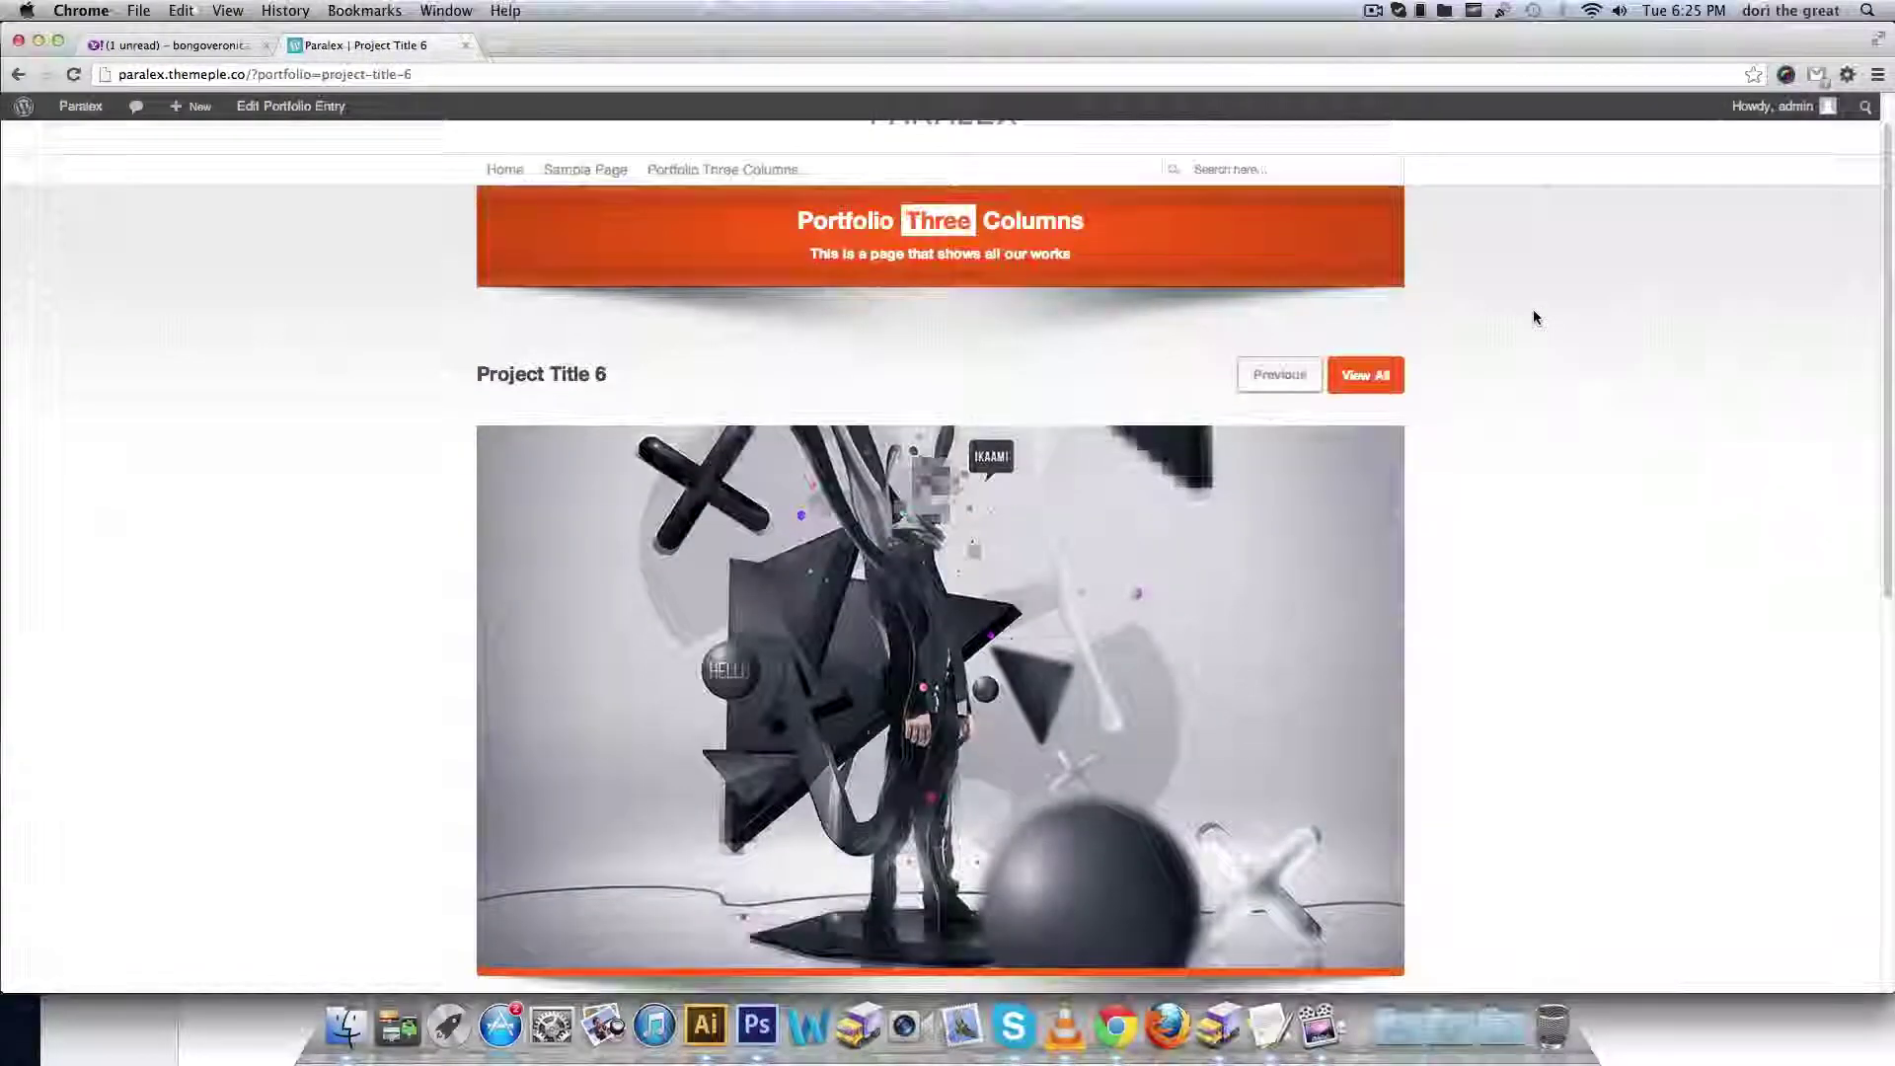
left_click(1369, 481)
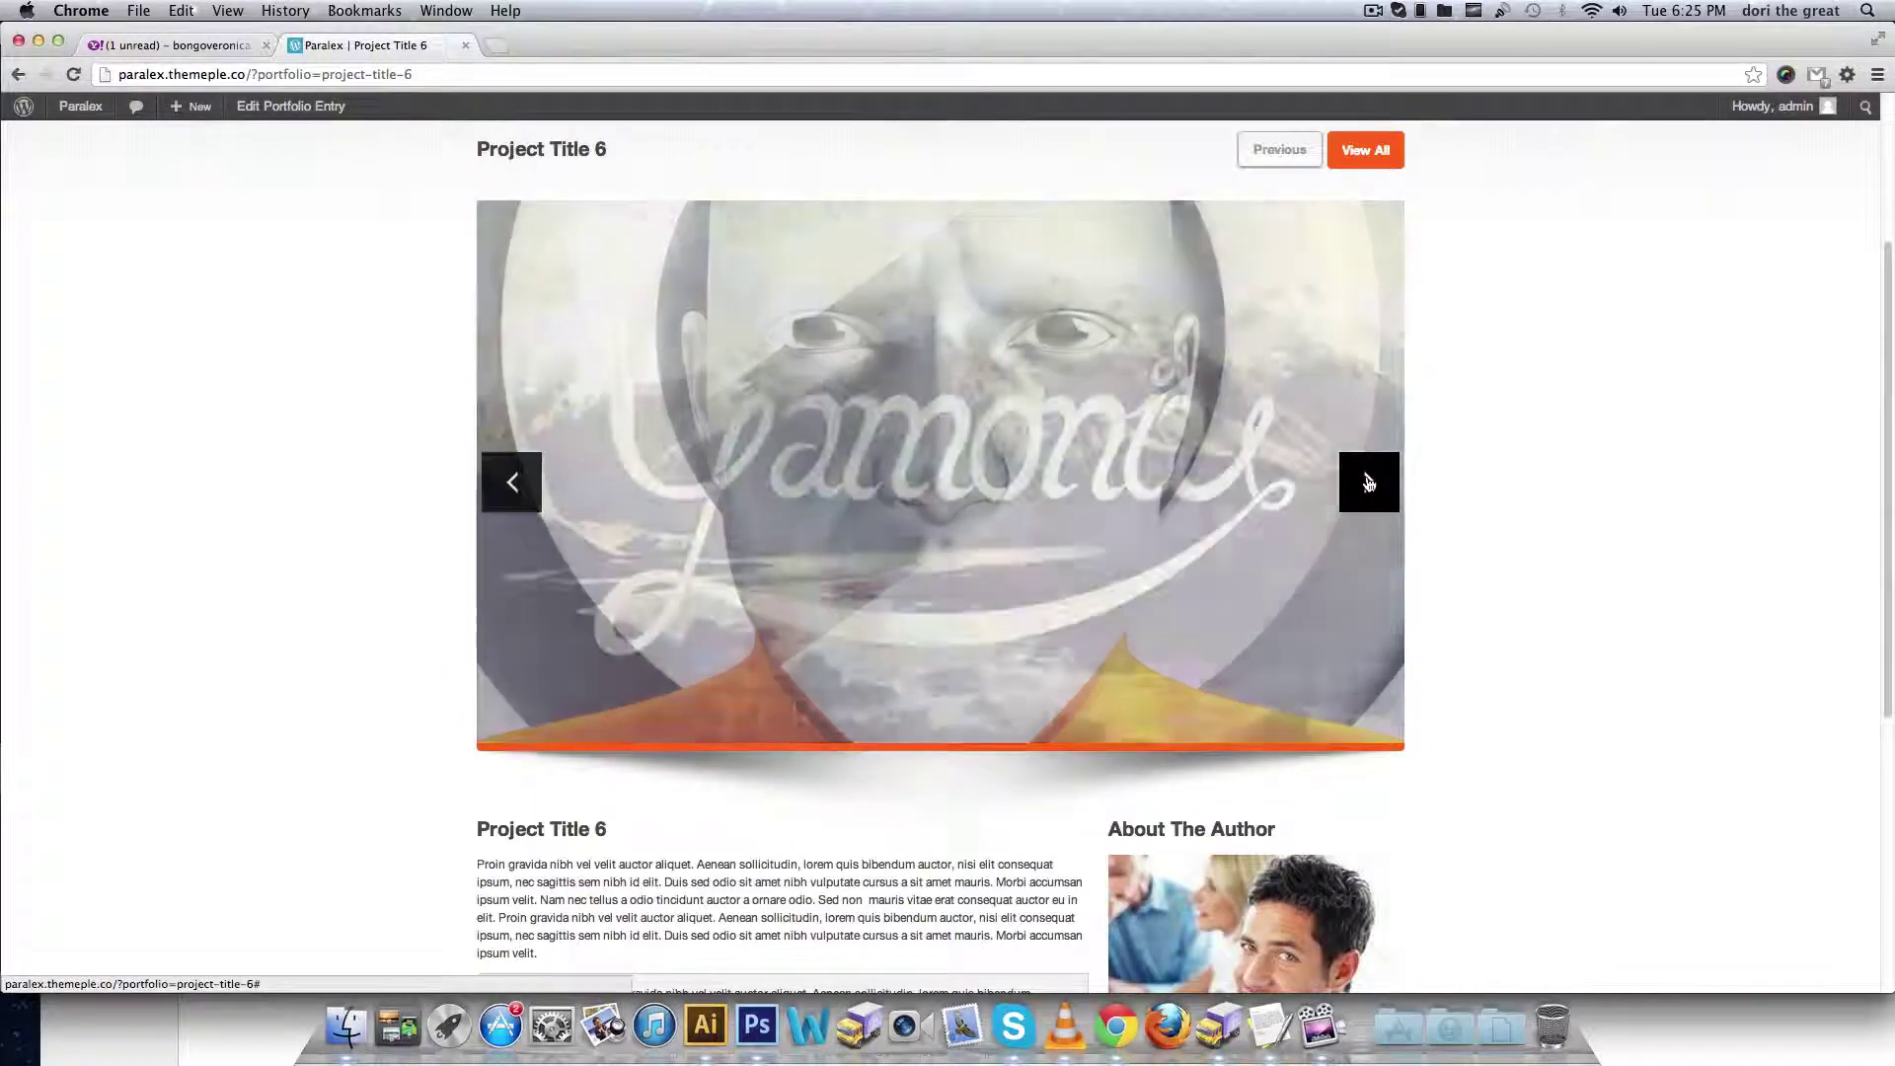
left_click(1369, 482)
left_click(1370, 482)
- Examine the entry's text and author section, and switch through the contents of Tab 2, Tab 3 and Tab 1
scroll(1369, 482, "down", 5)
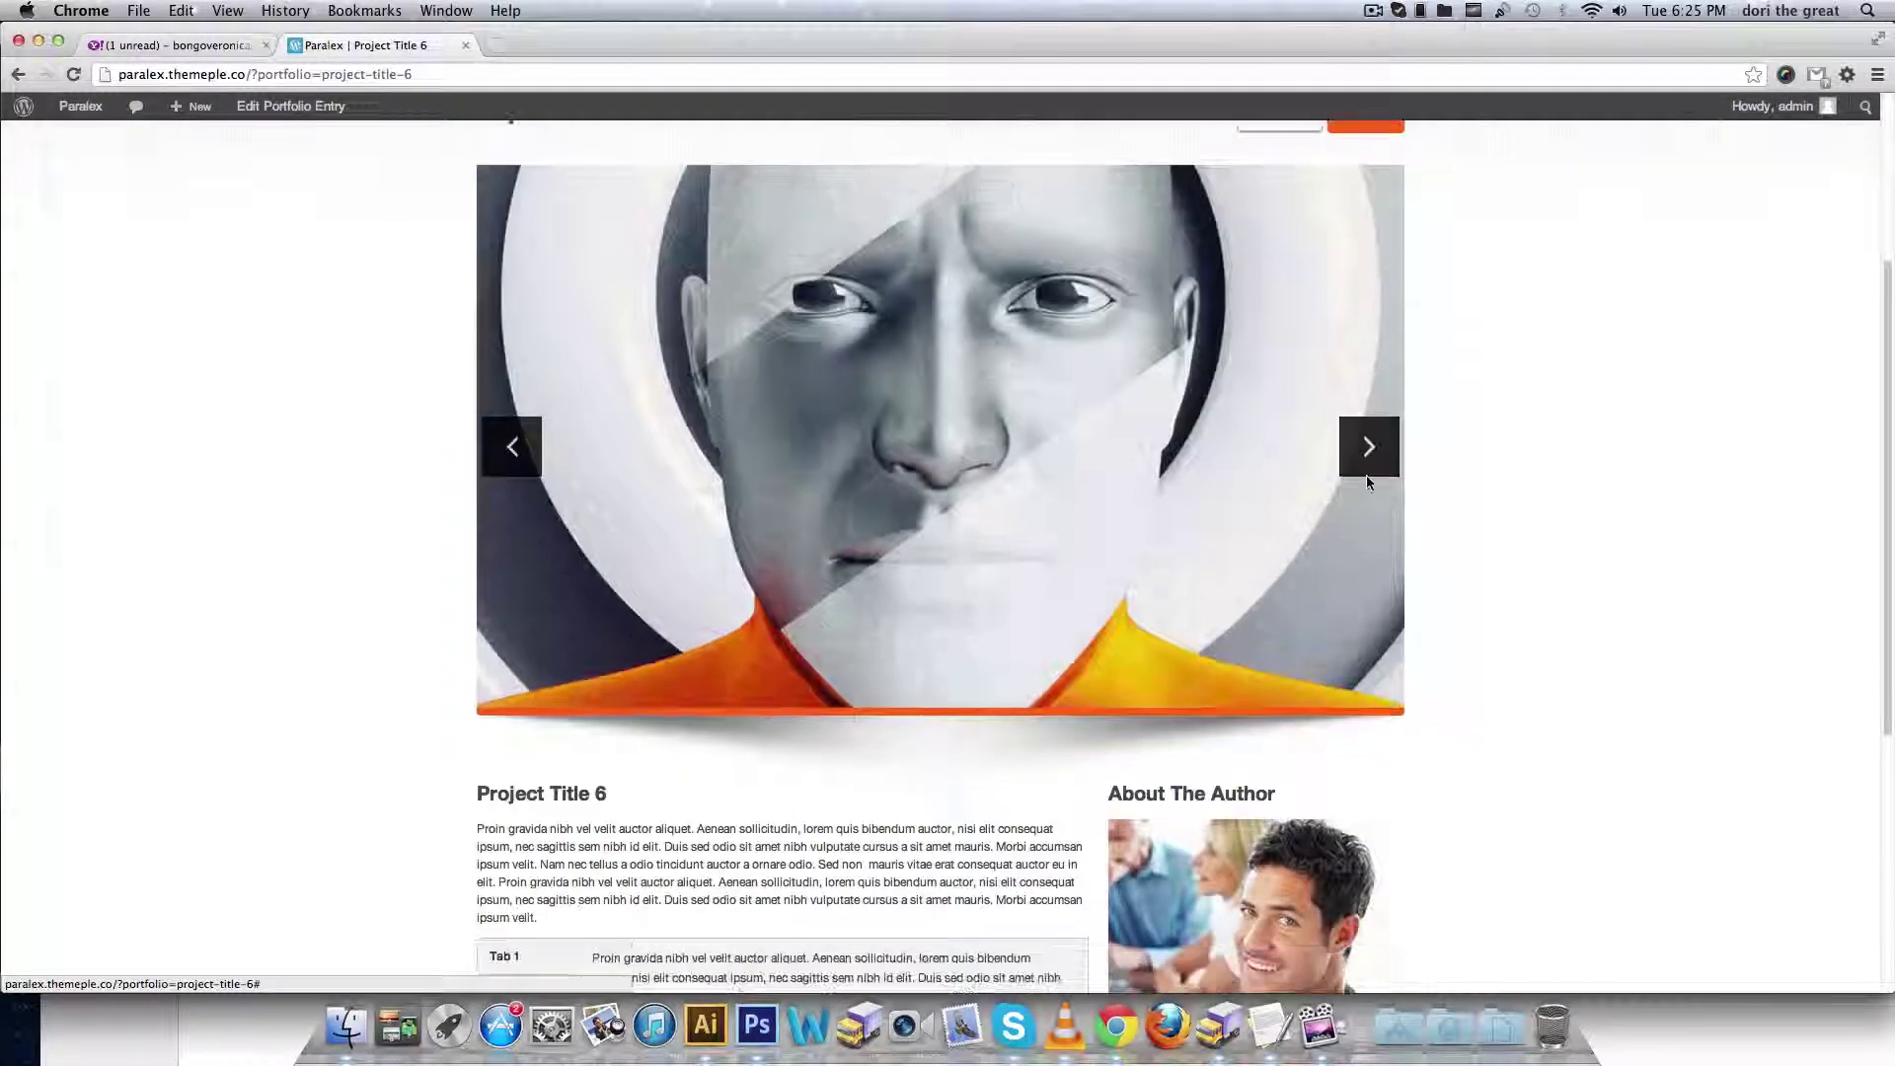
scroll(1367, 482, "down", 3)
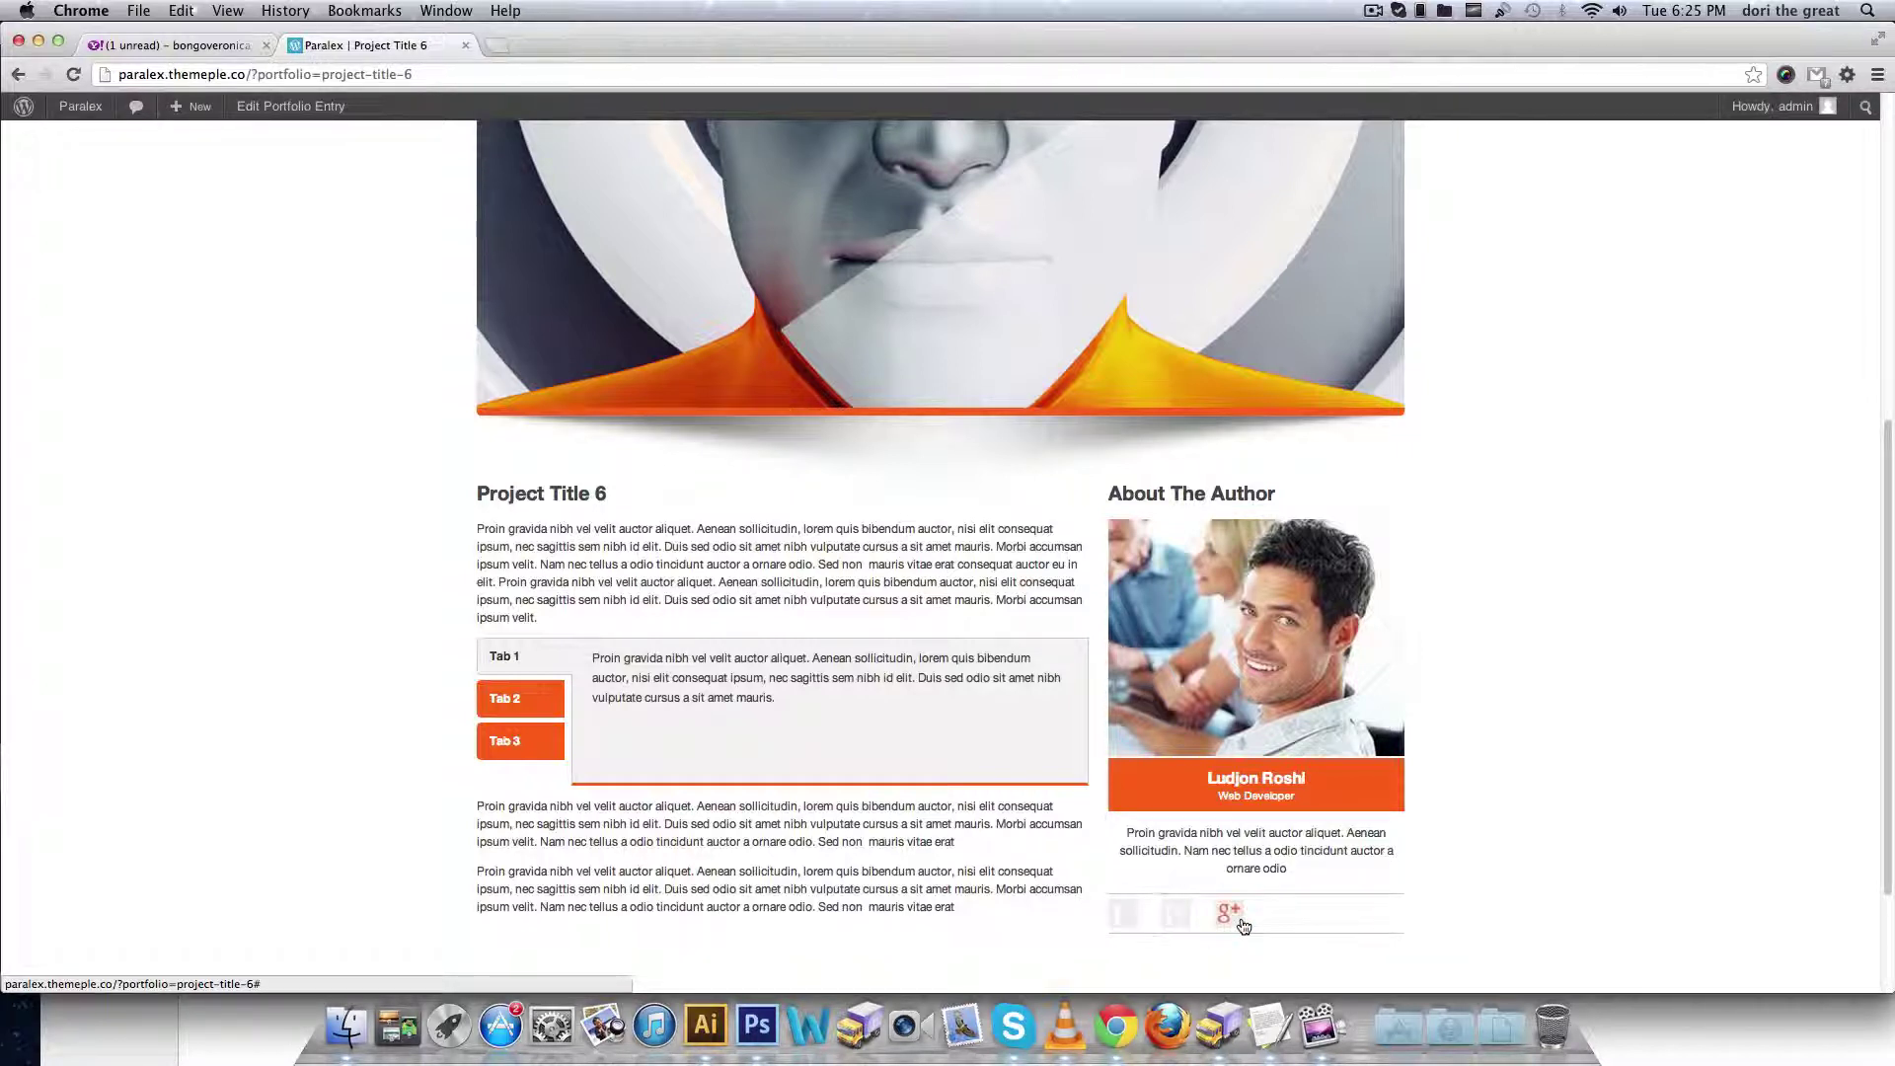
left_click(528, 701)
left_click(530, 742)
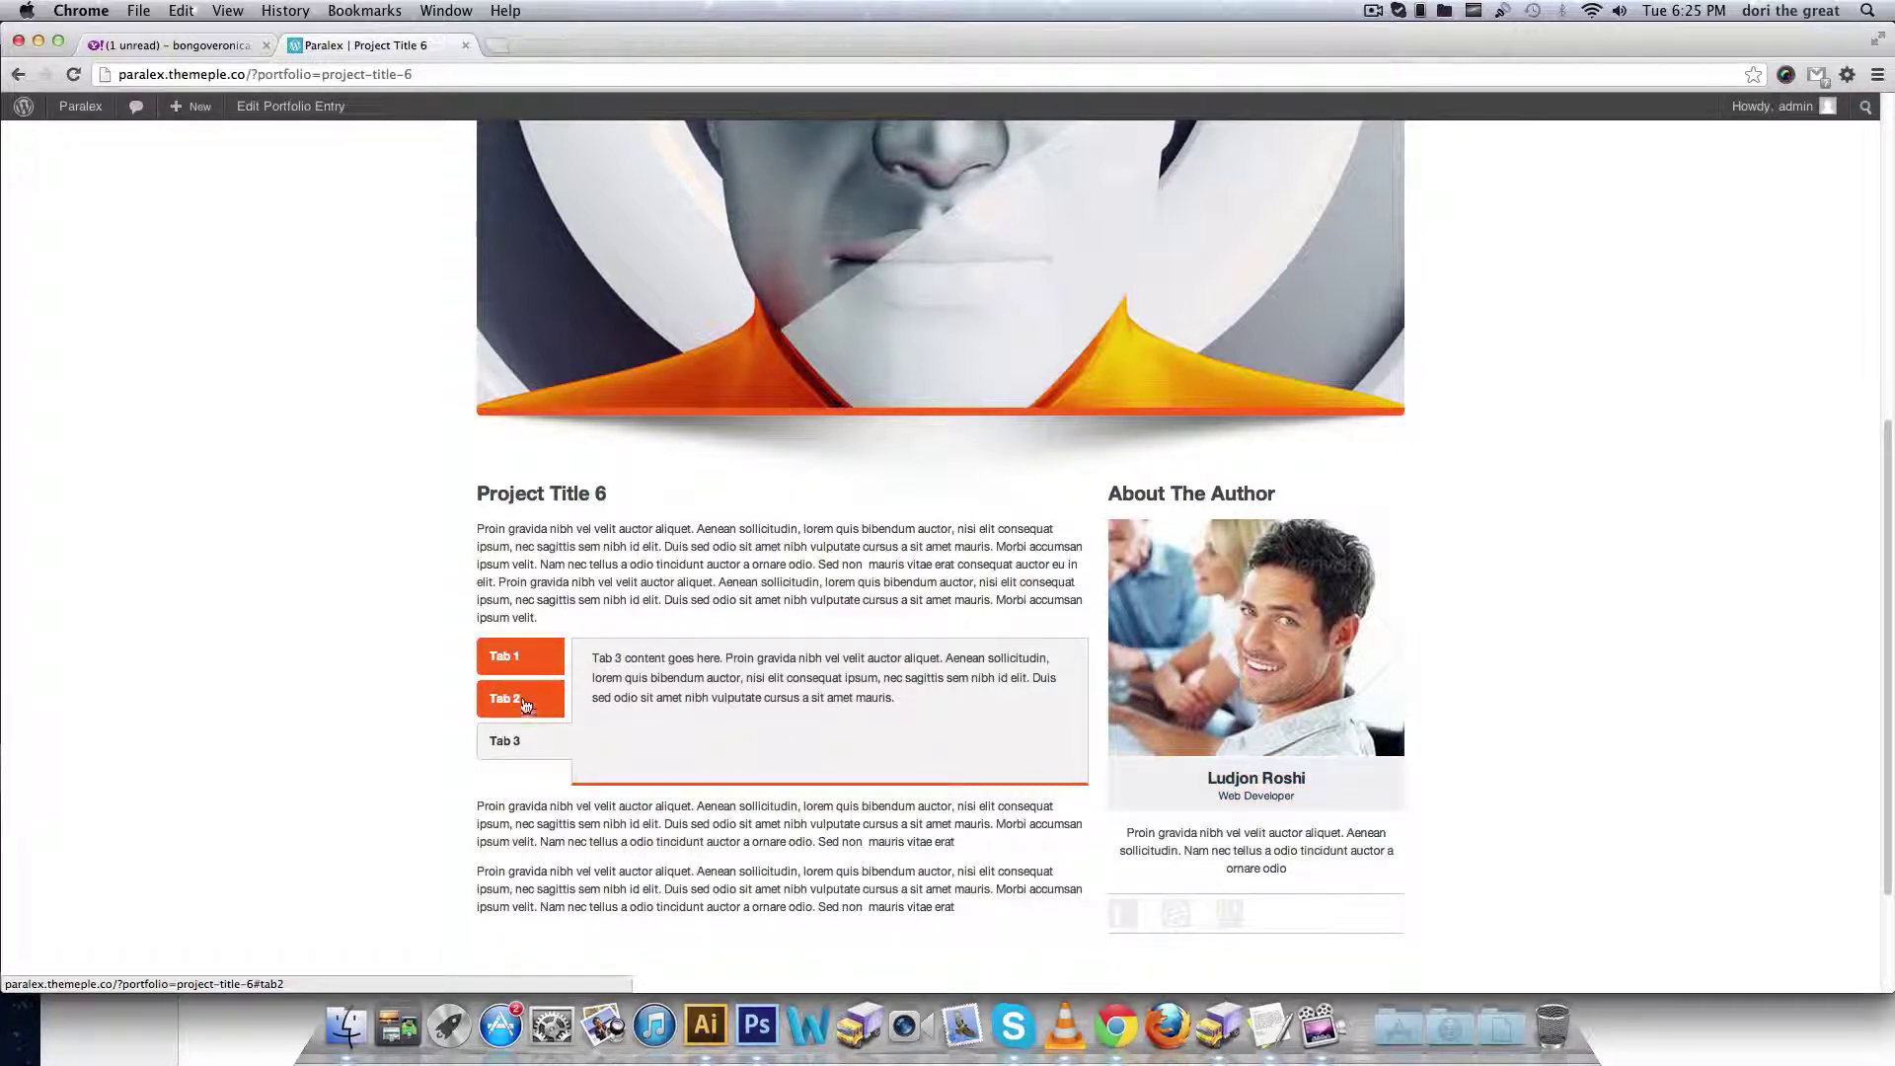
left_click(526, 704)
left_click(505, 657)
scroll(888, 592, "up", 5)
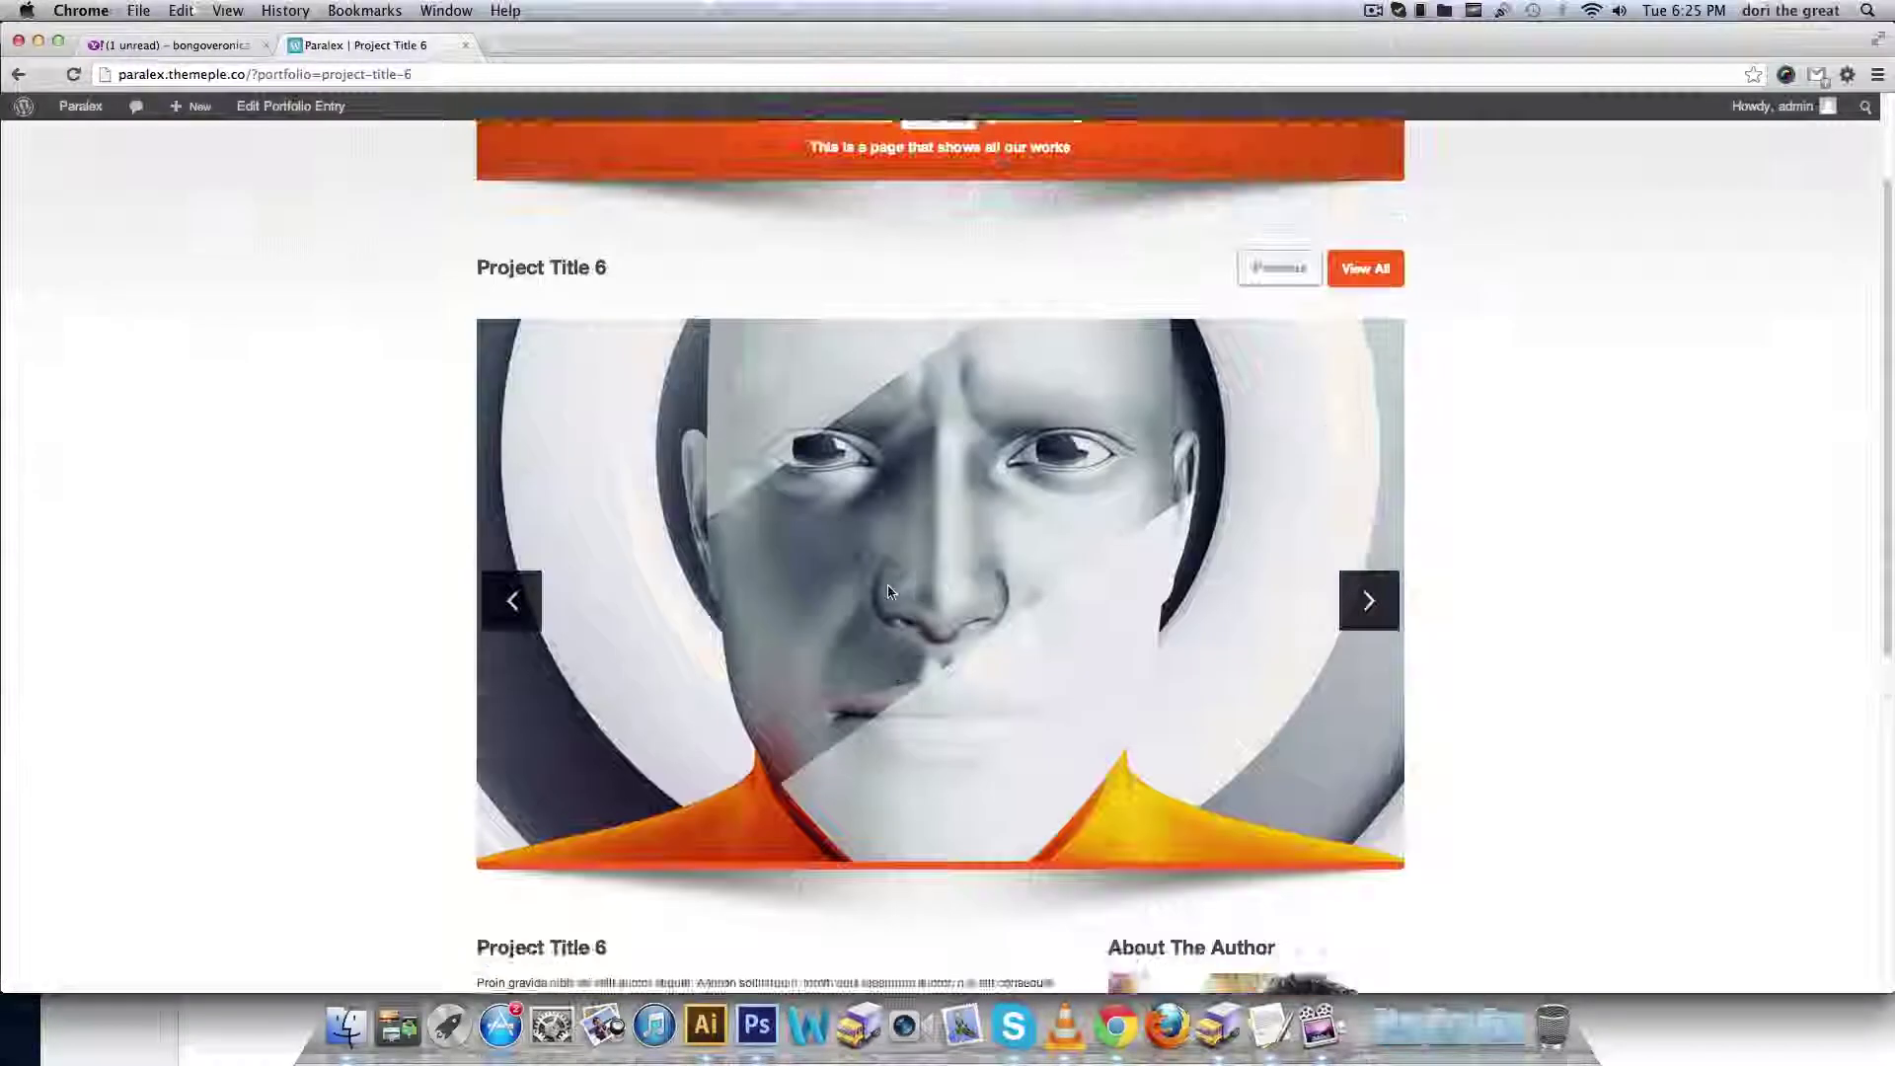
scroll(889, 590, "up", 2)
left_click(1379, 13)
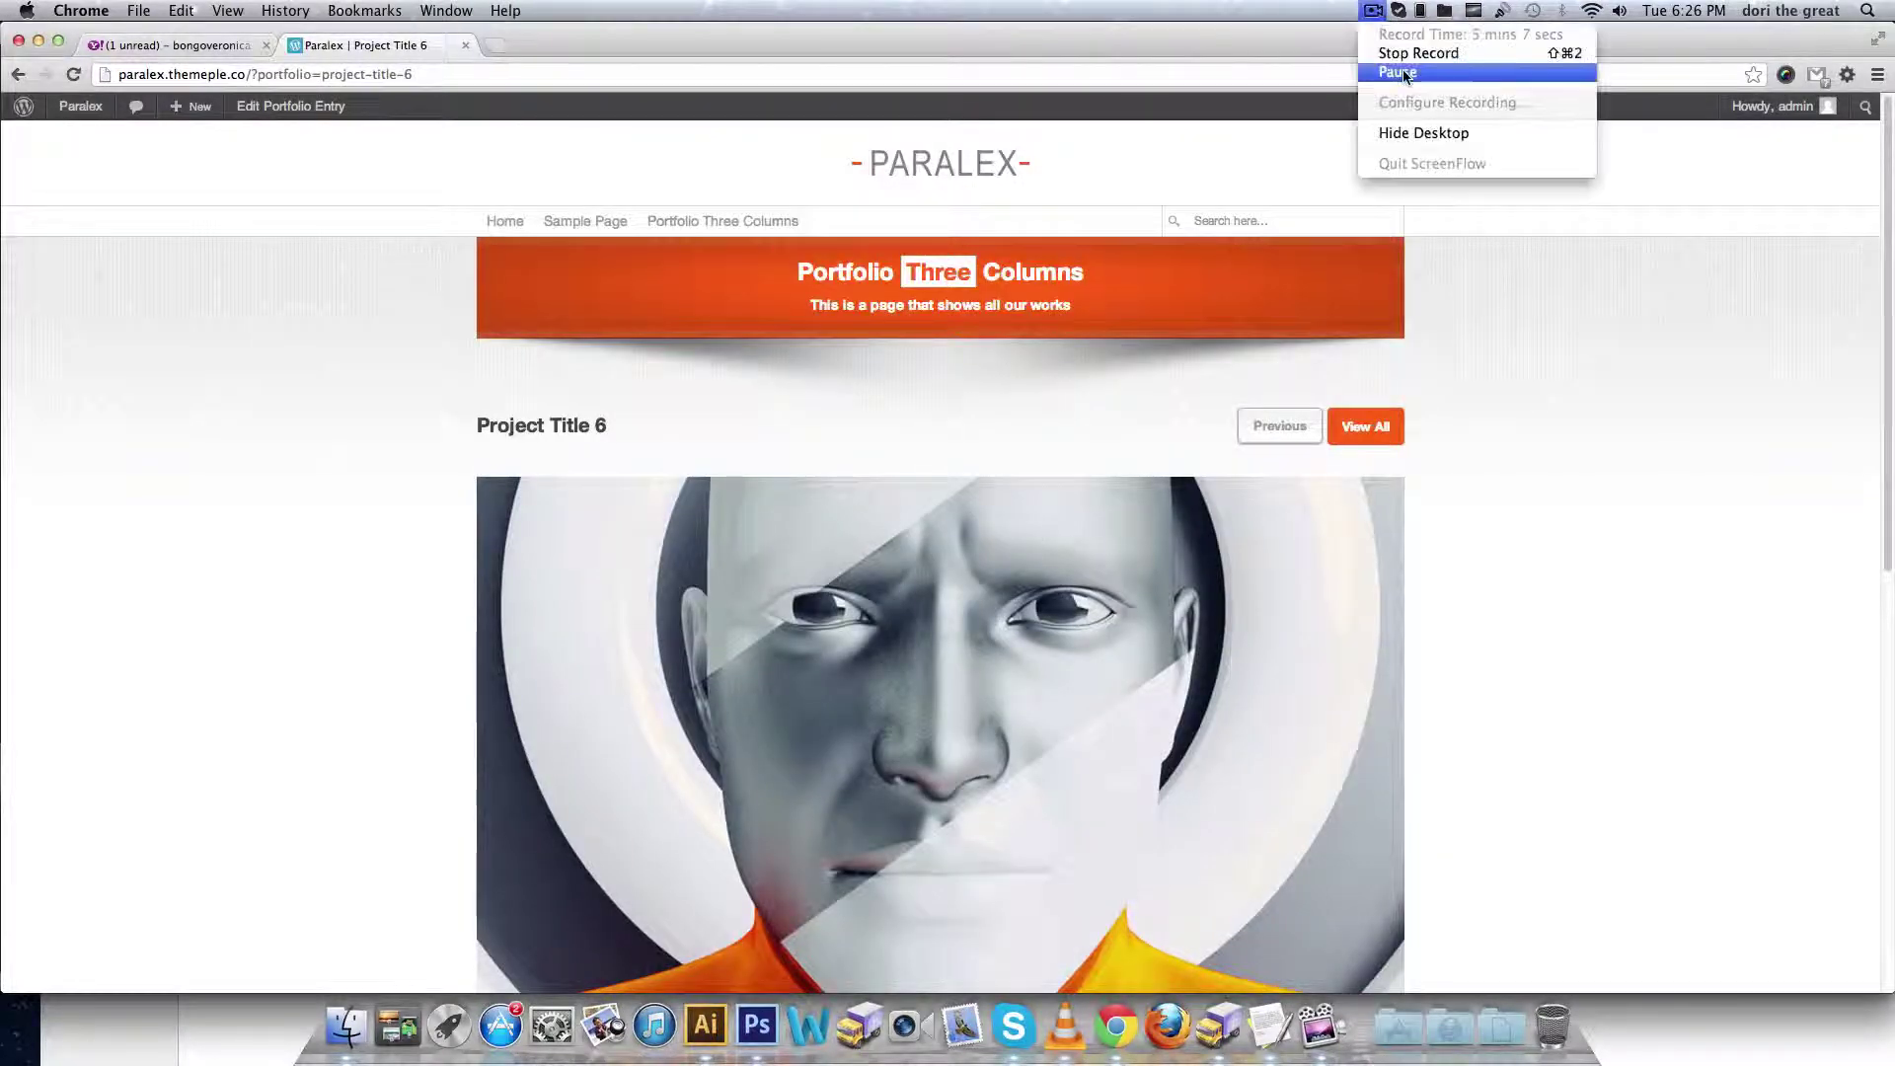